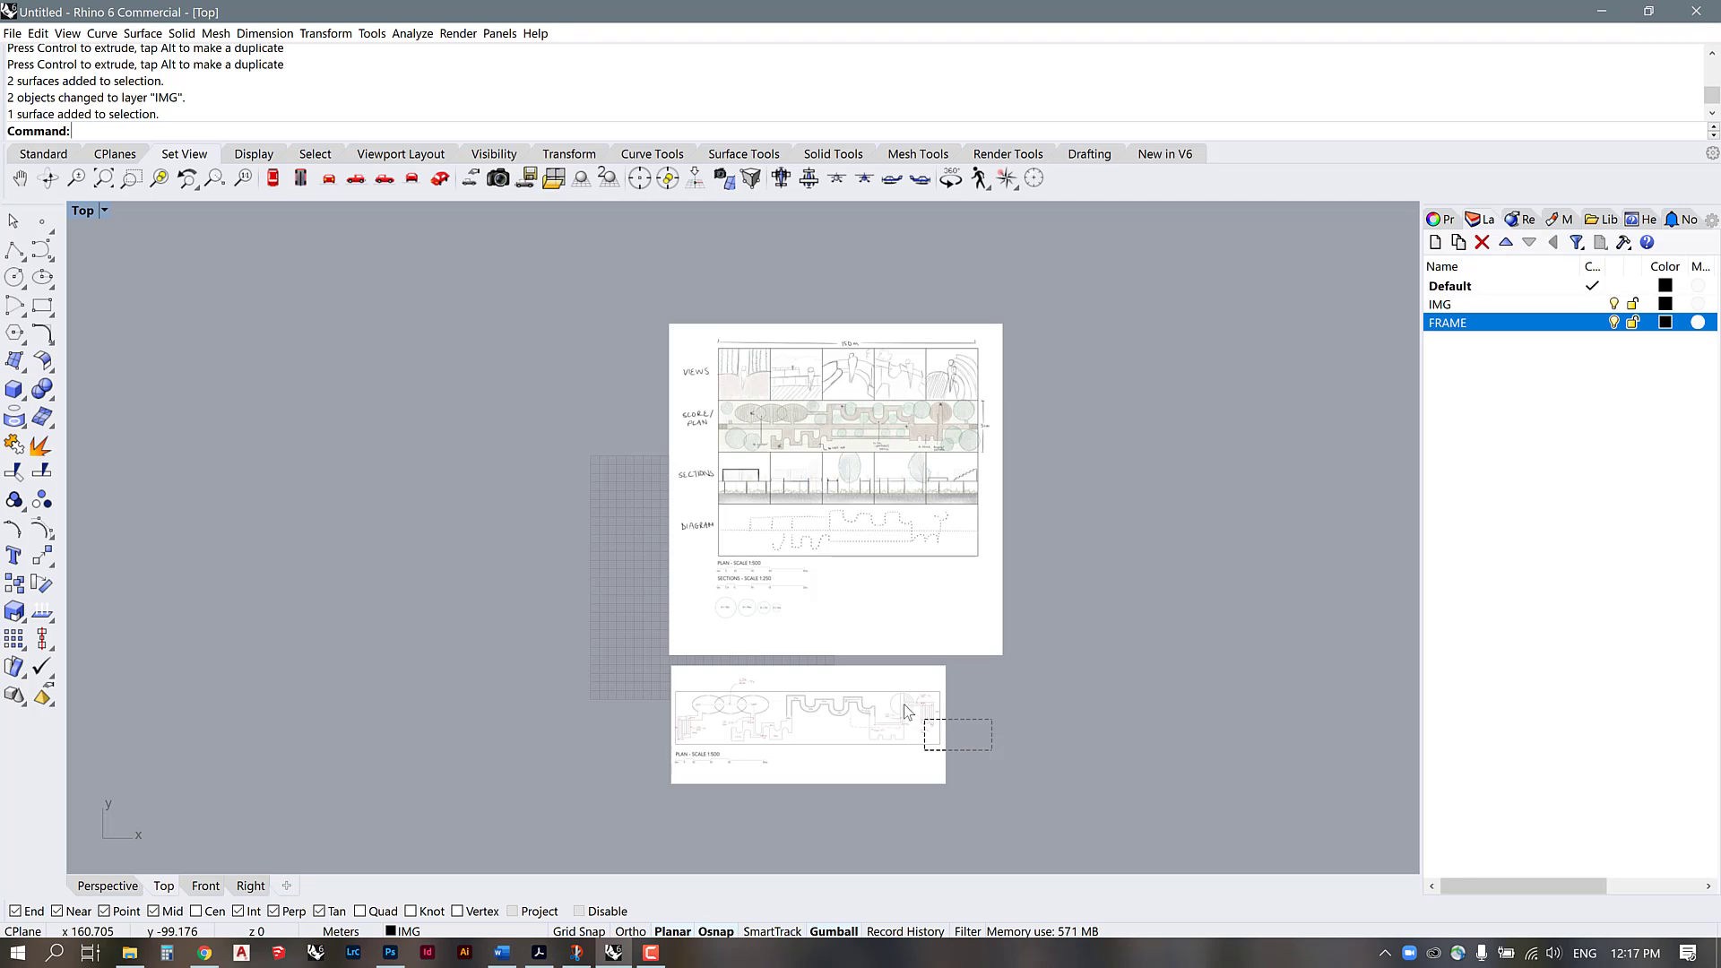
{"action": "left_click_drag", "start_coordinate": [907, 711], "coordinate": [904, 709]}
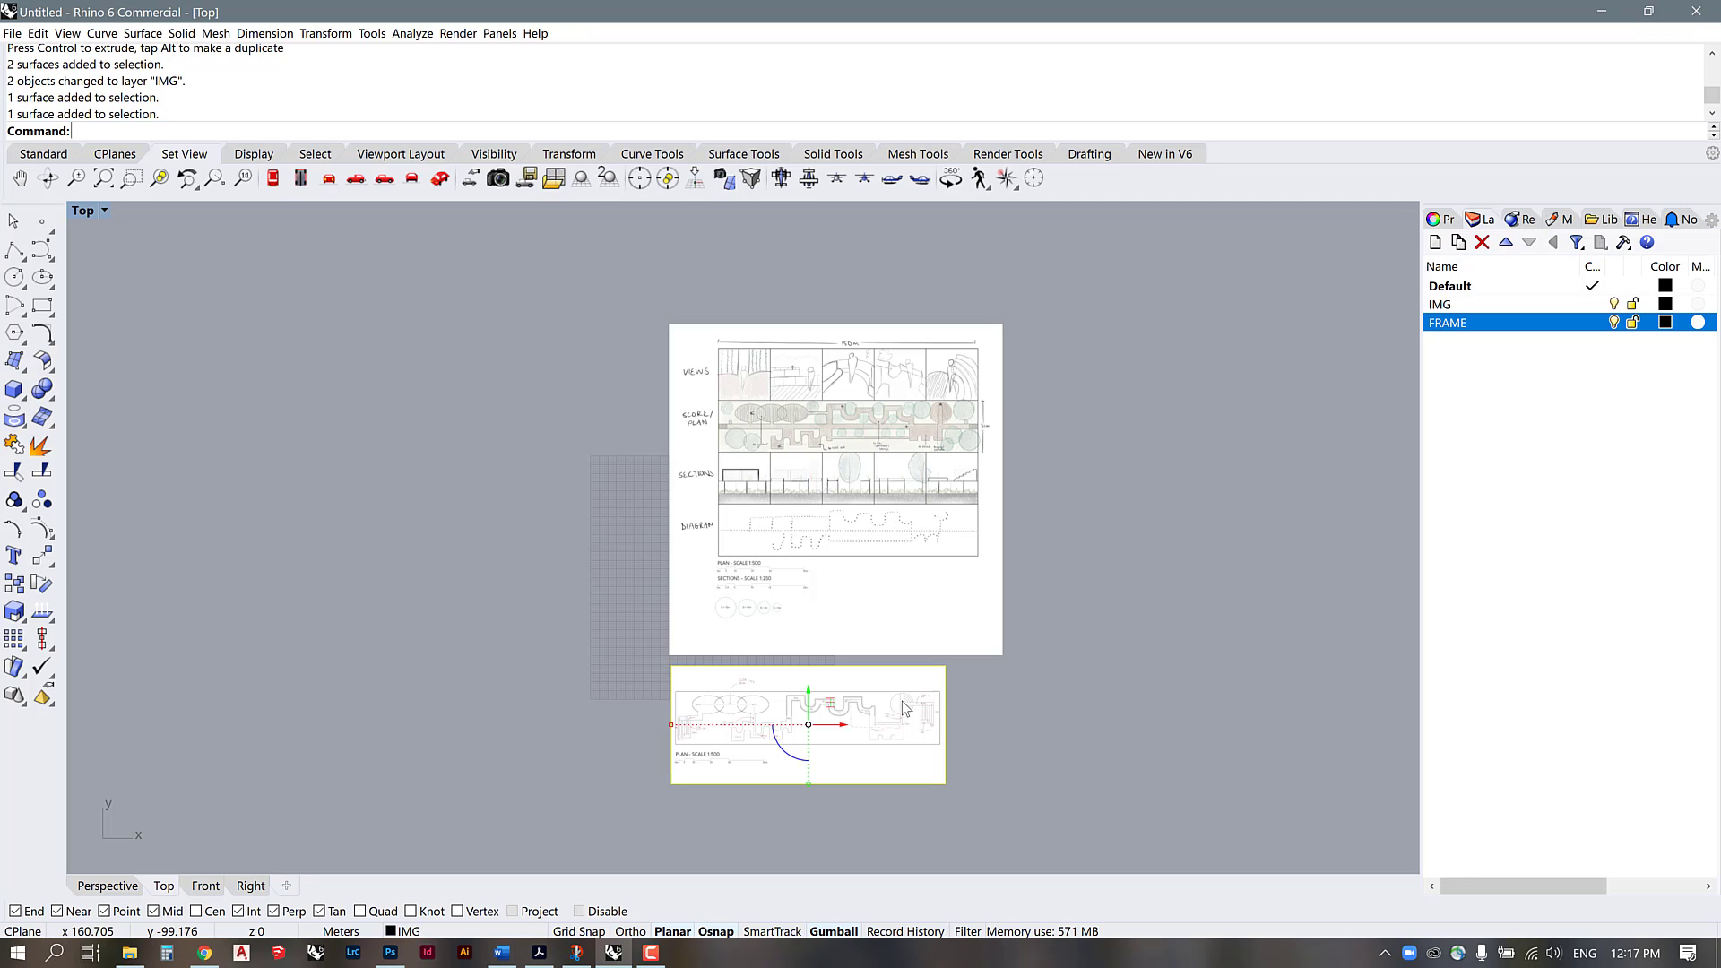
{"action": "left_click", "coordinate": [981, 708]}
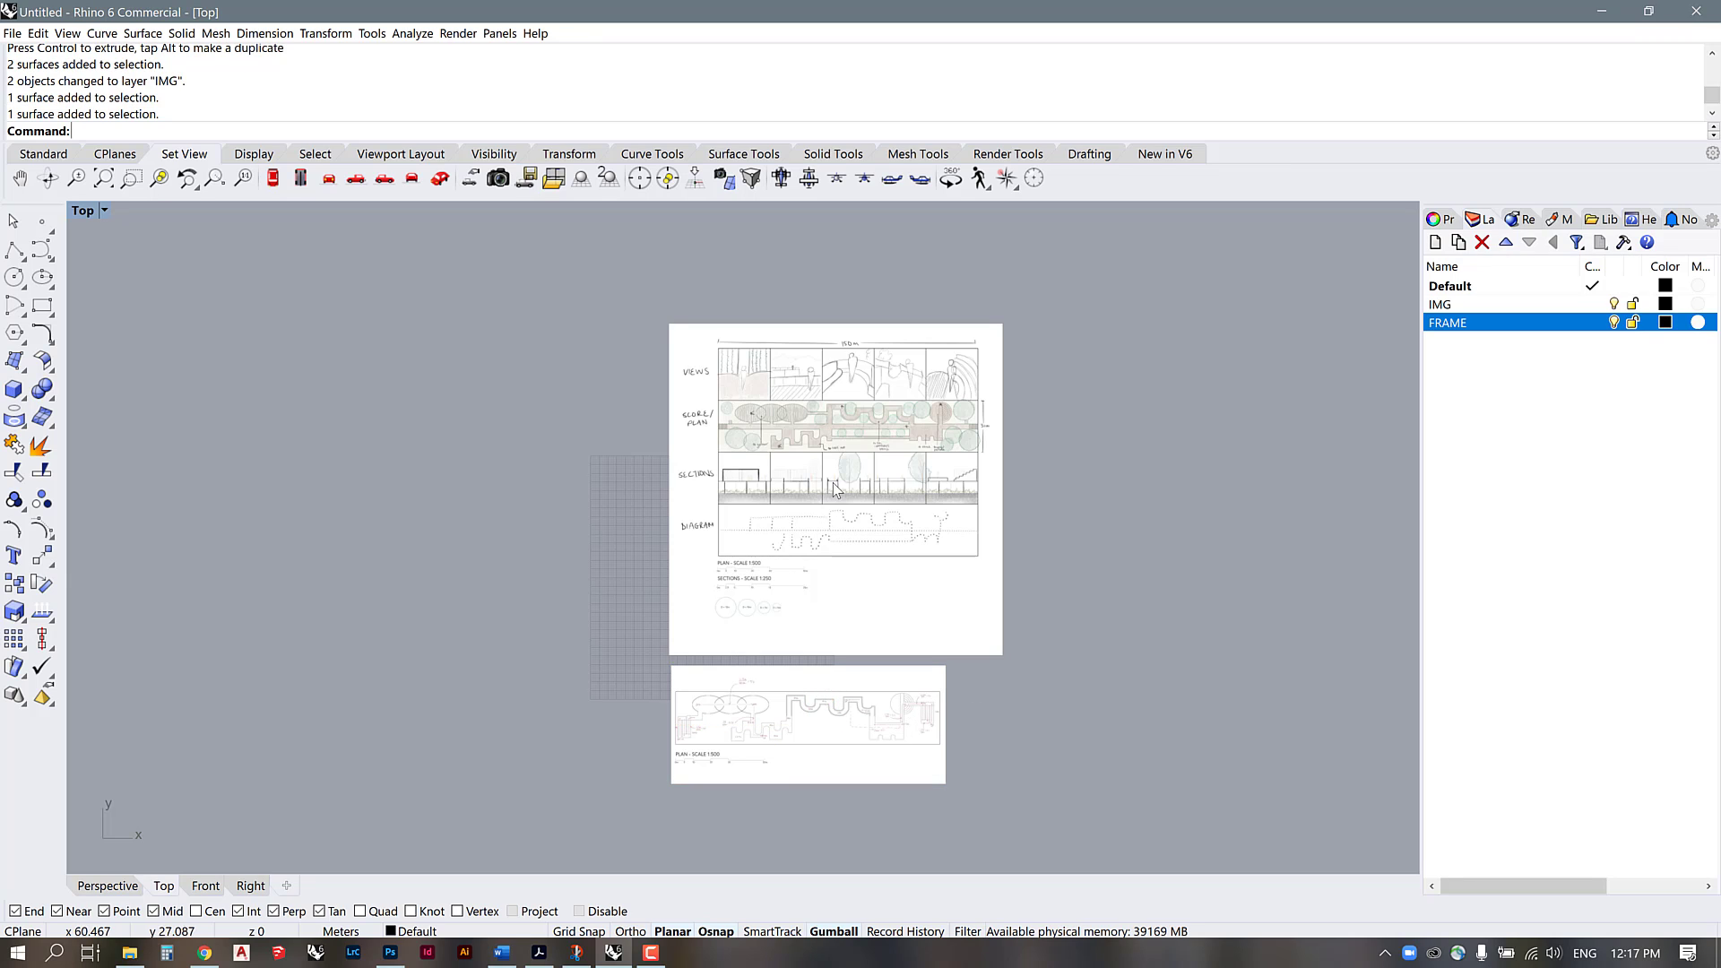
{"action": "scroll", "coordinate": [748, 564], "scroll_direction": "up", "scroll_amount": 8}
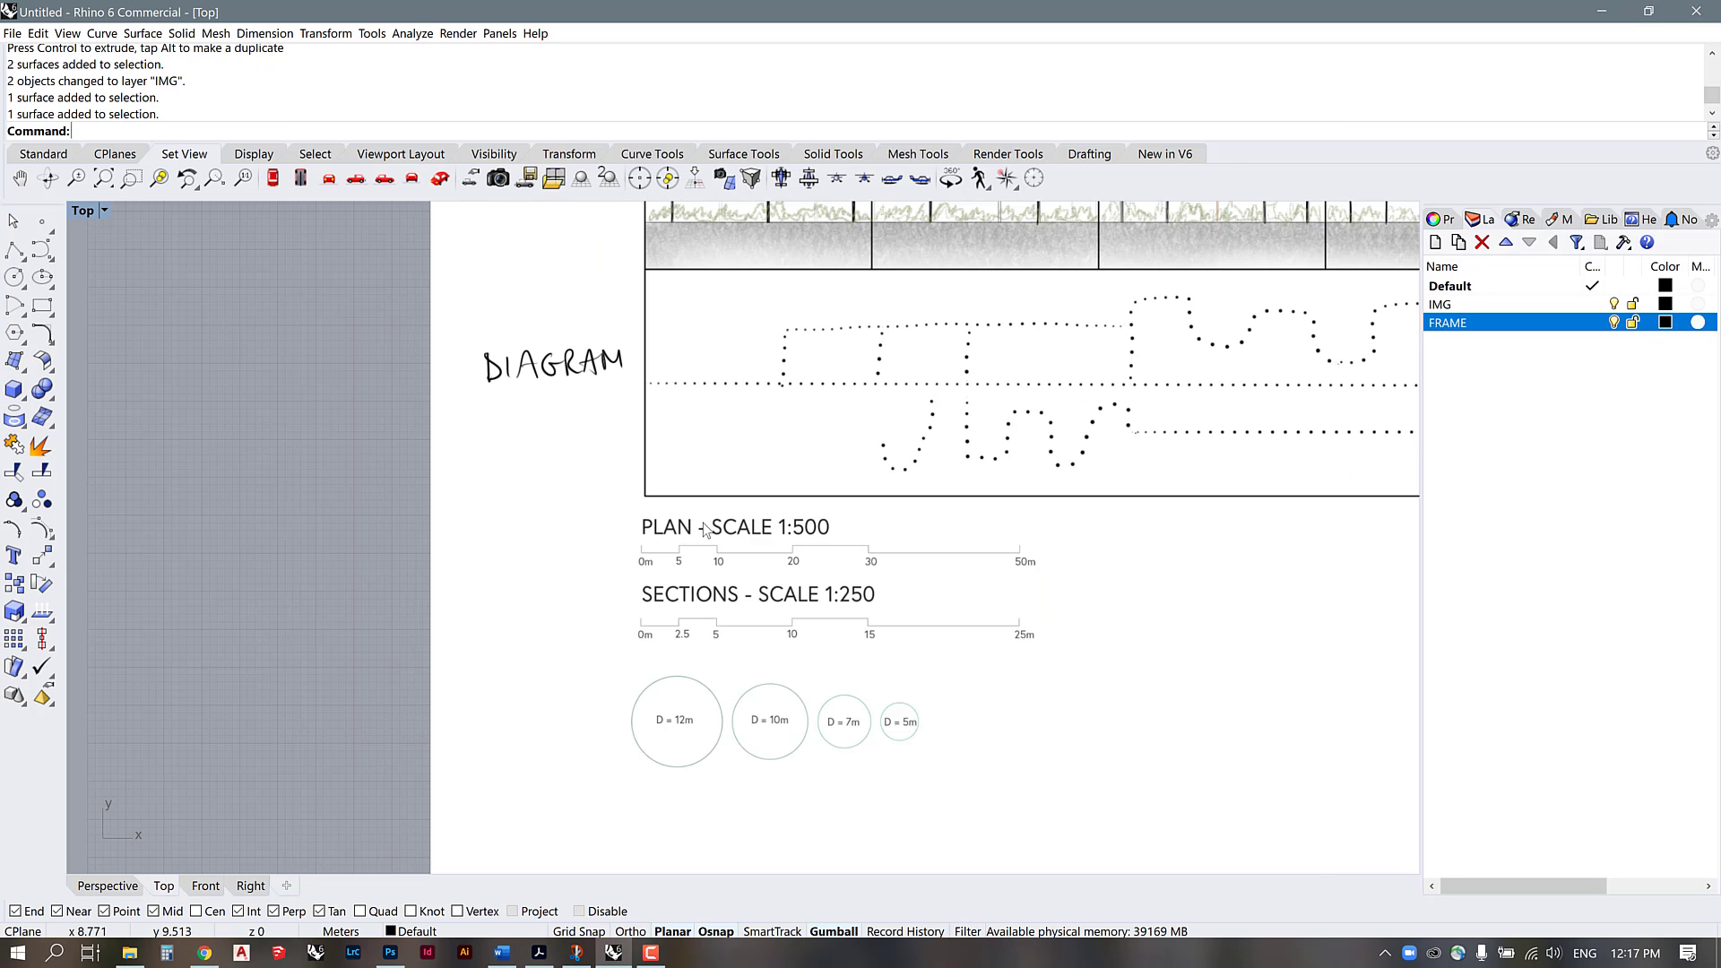
{"action": "scroll", "coordinate": [688, 563], "scroll_direction": "up", "scroll_amount": 3}
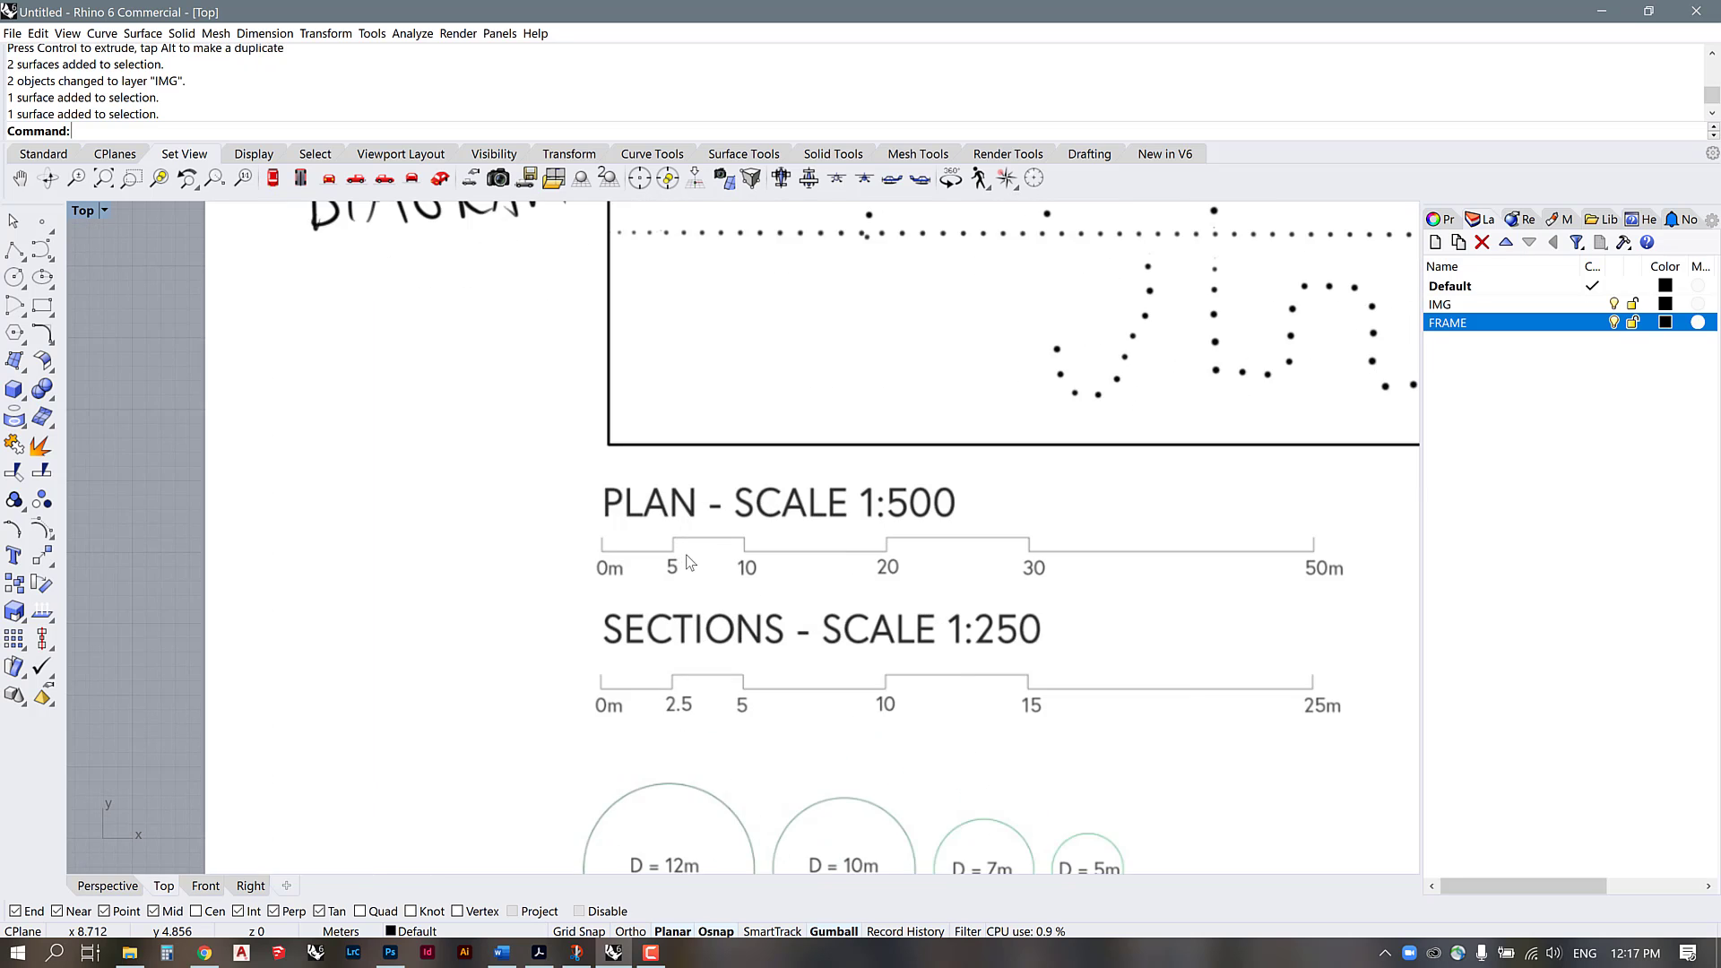
{"action": "type", "text": "i"}
{"action": "key", "text": "Return"}
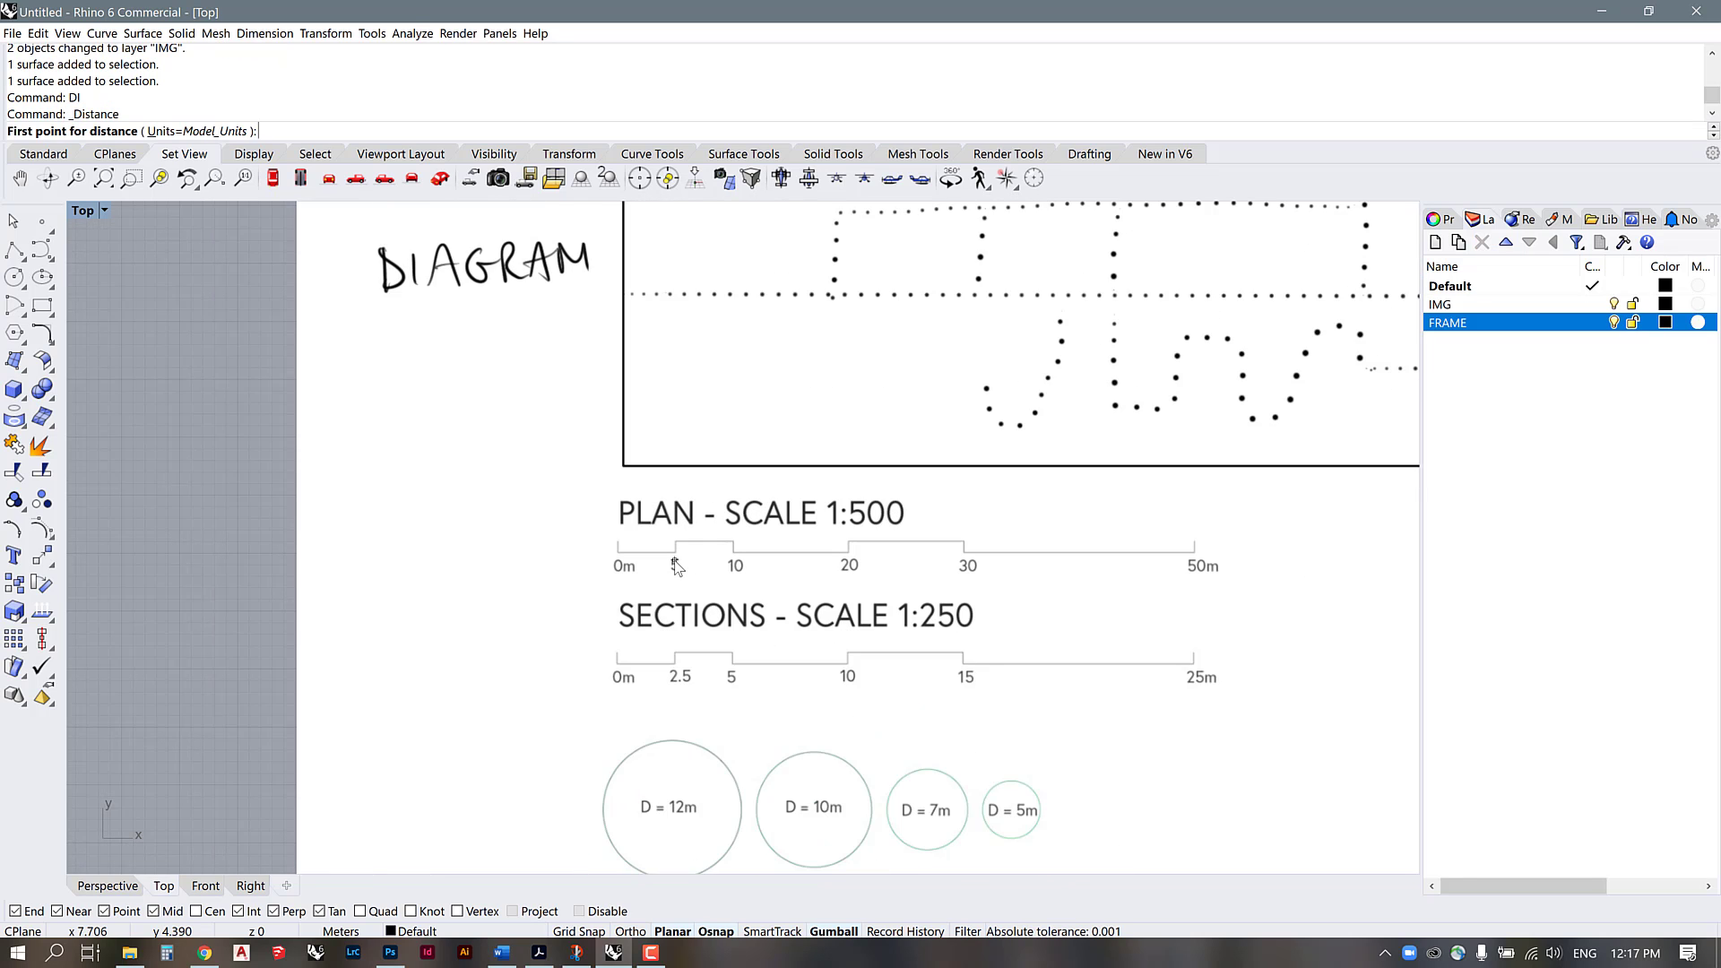
{"action": "scroll", "coordinate": [675, 554], "scroll_direction": "up", "scroll_amount": 4}
{"action": "left_click", "coordinate": [517, 543]}
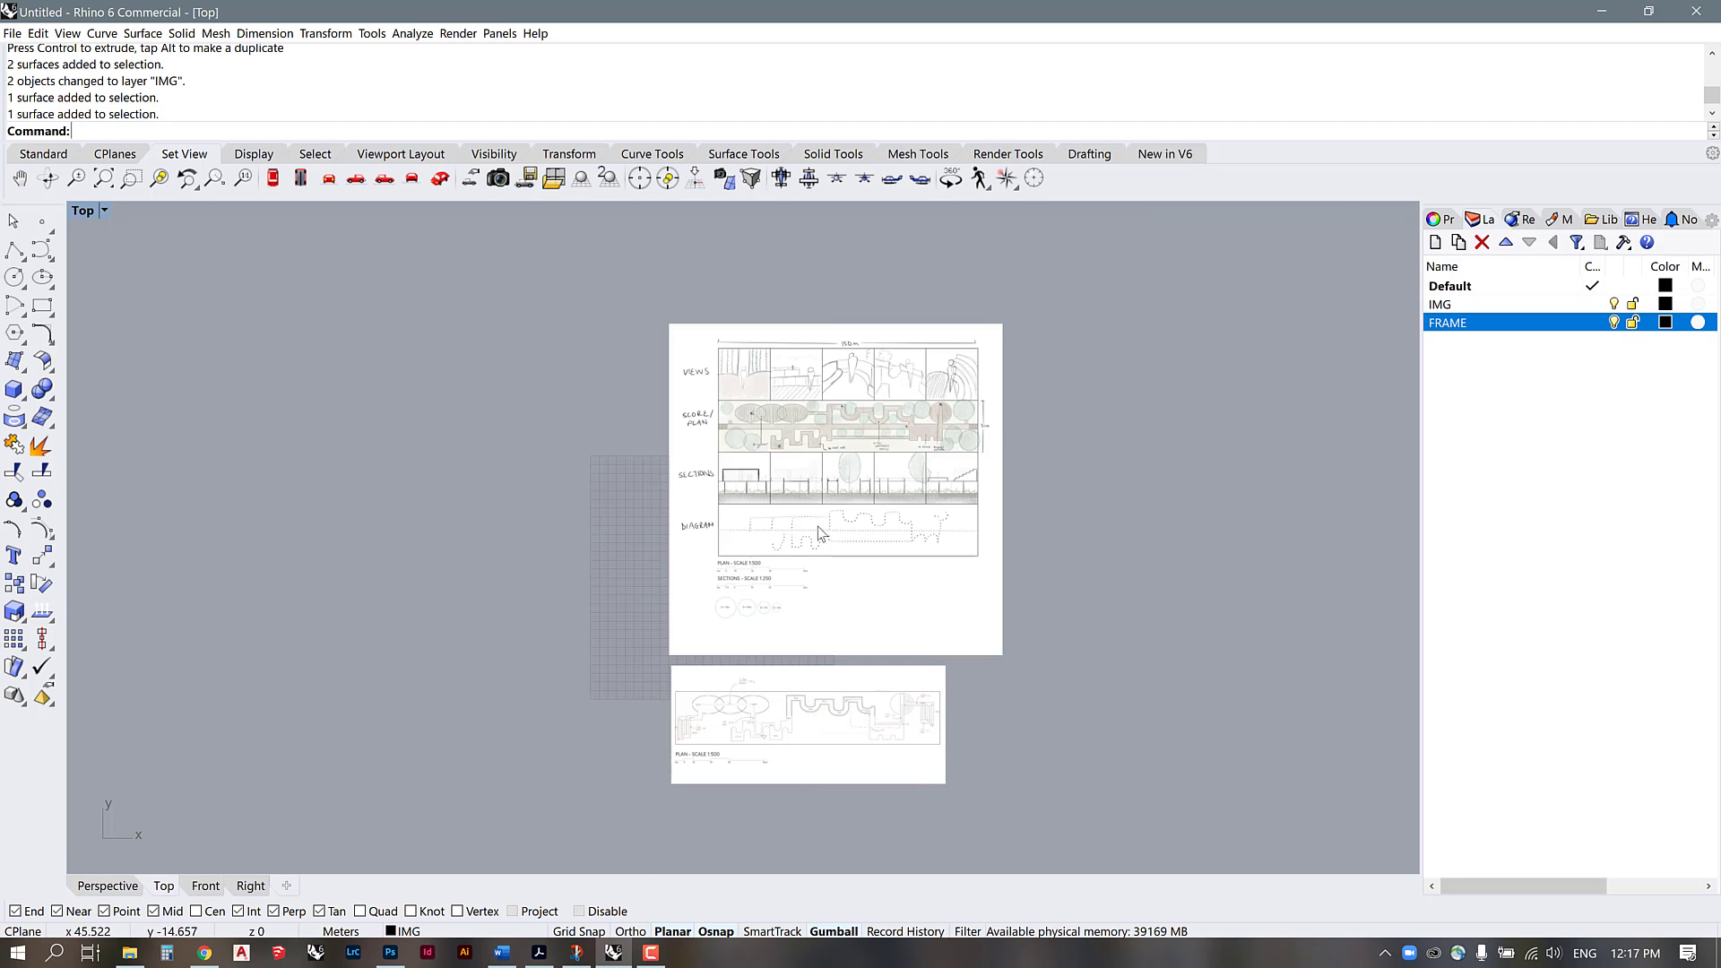
Step: Measure the distance from the 0 m to the 5 m mark on the plan scale bar to check the image scale
{"action": "scroll", "coordinate": [818, 526], "scroll_direction": "up", "scroll_amount": 5}
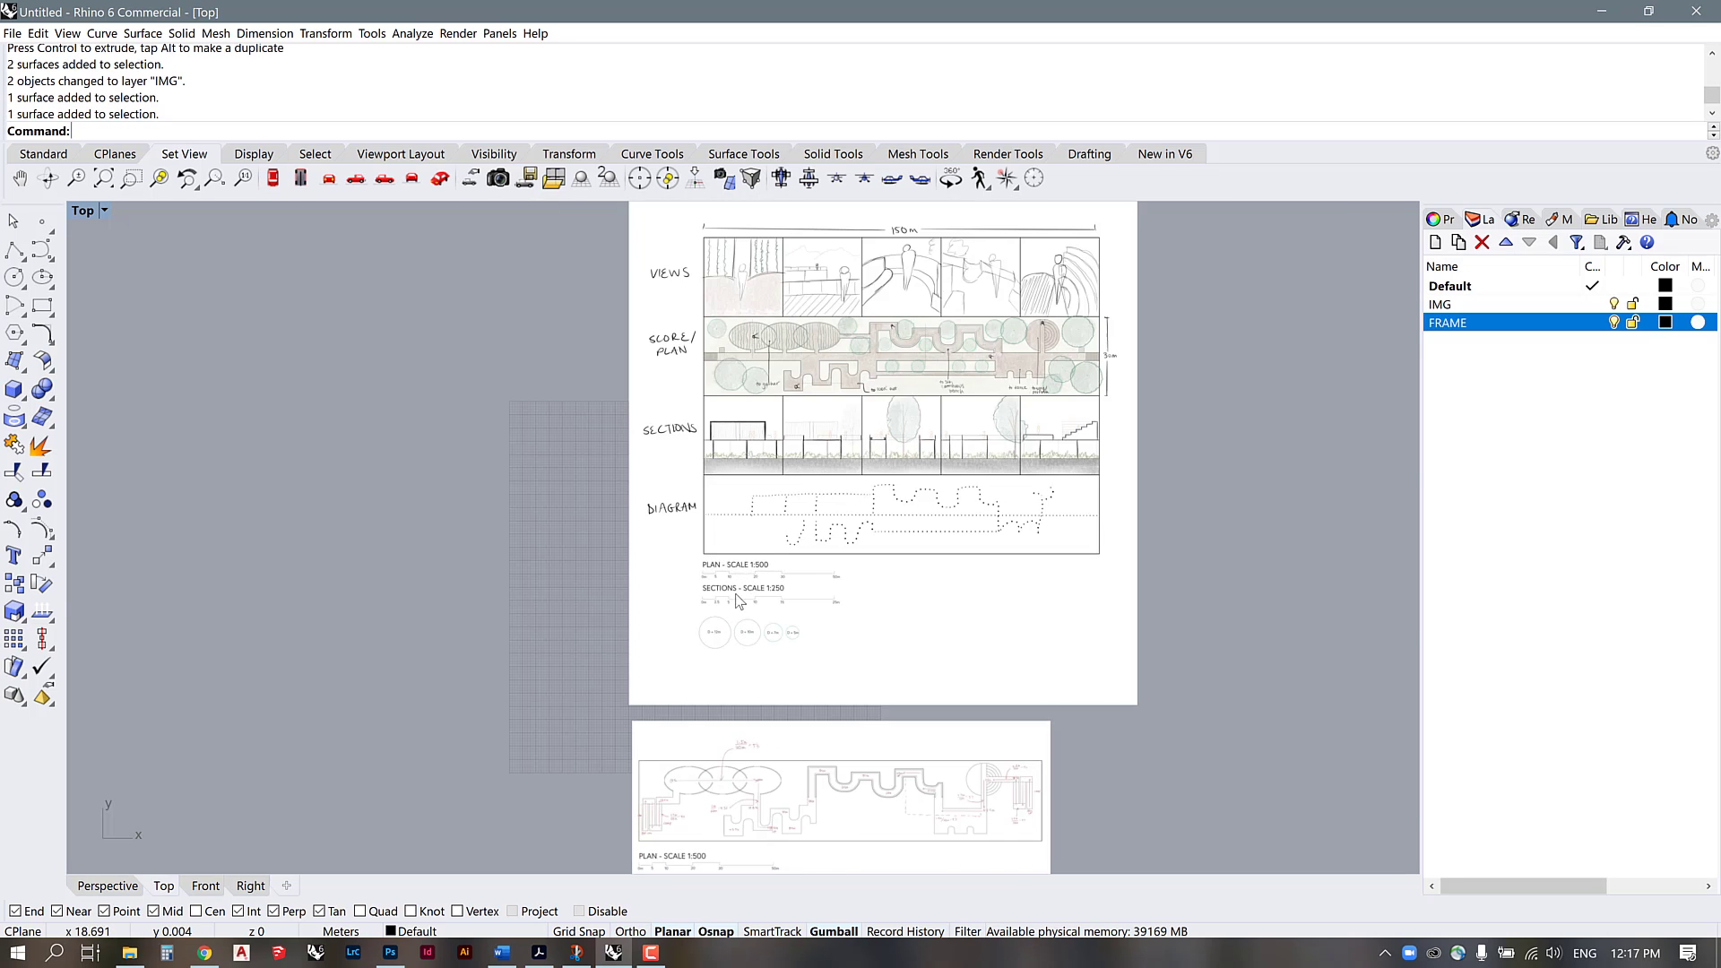
{"action": "scroll", "coordinate": [679, 561], "scroll_direction": "up", "scroll_amount": 3}
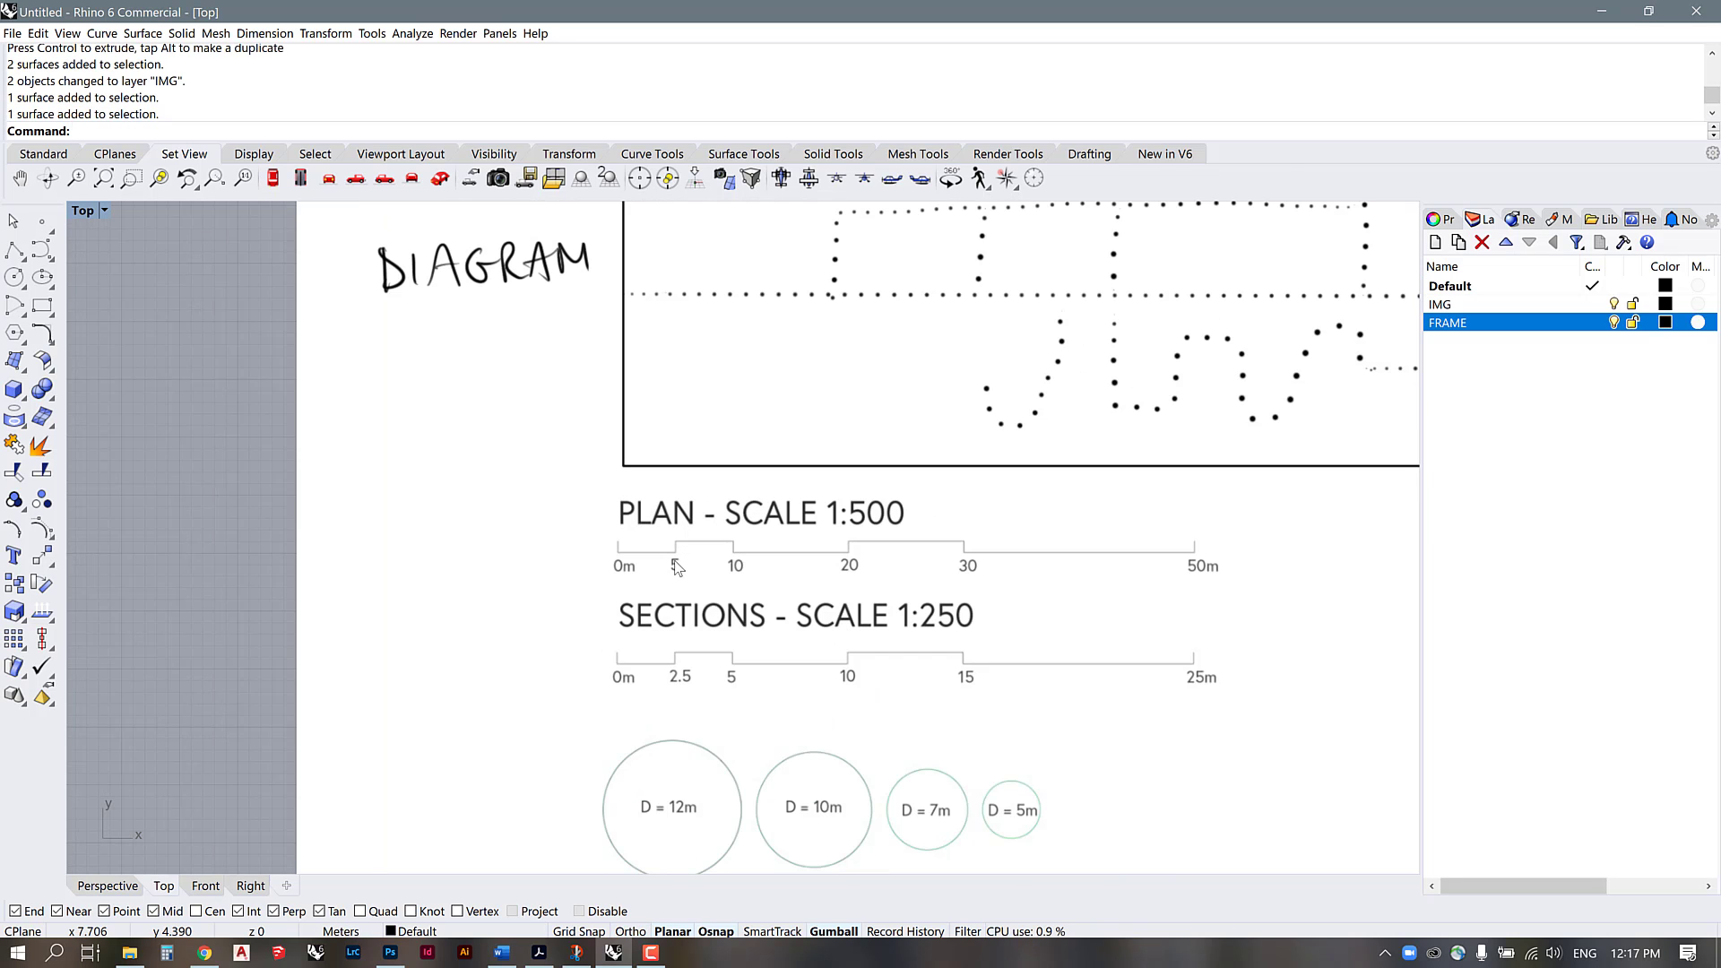
{"action": "type", "text": "DI"}
{"action": "key", "text": "Return"}
{"action": "scroll", "coordinate": [679, 566], "scroll_direction": "up", "scroll_amount": 3}
{"action": "left_click", "coordinate": [519, 542]}
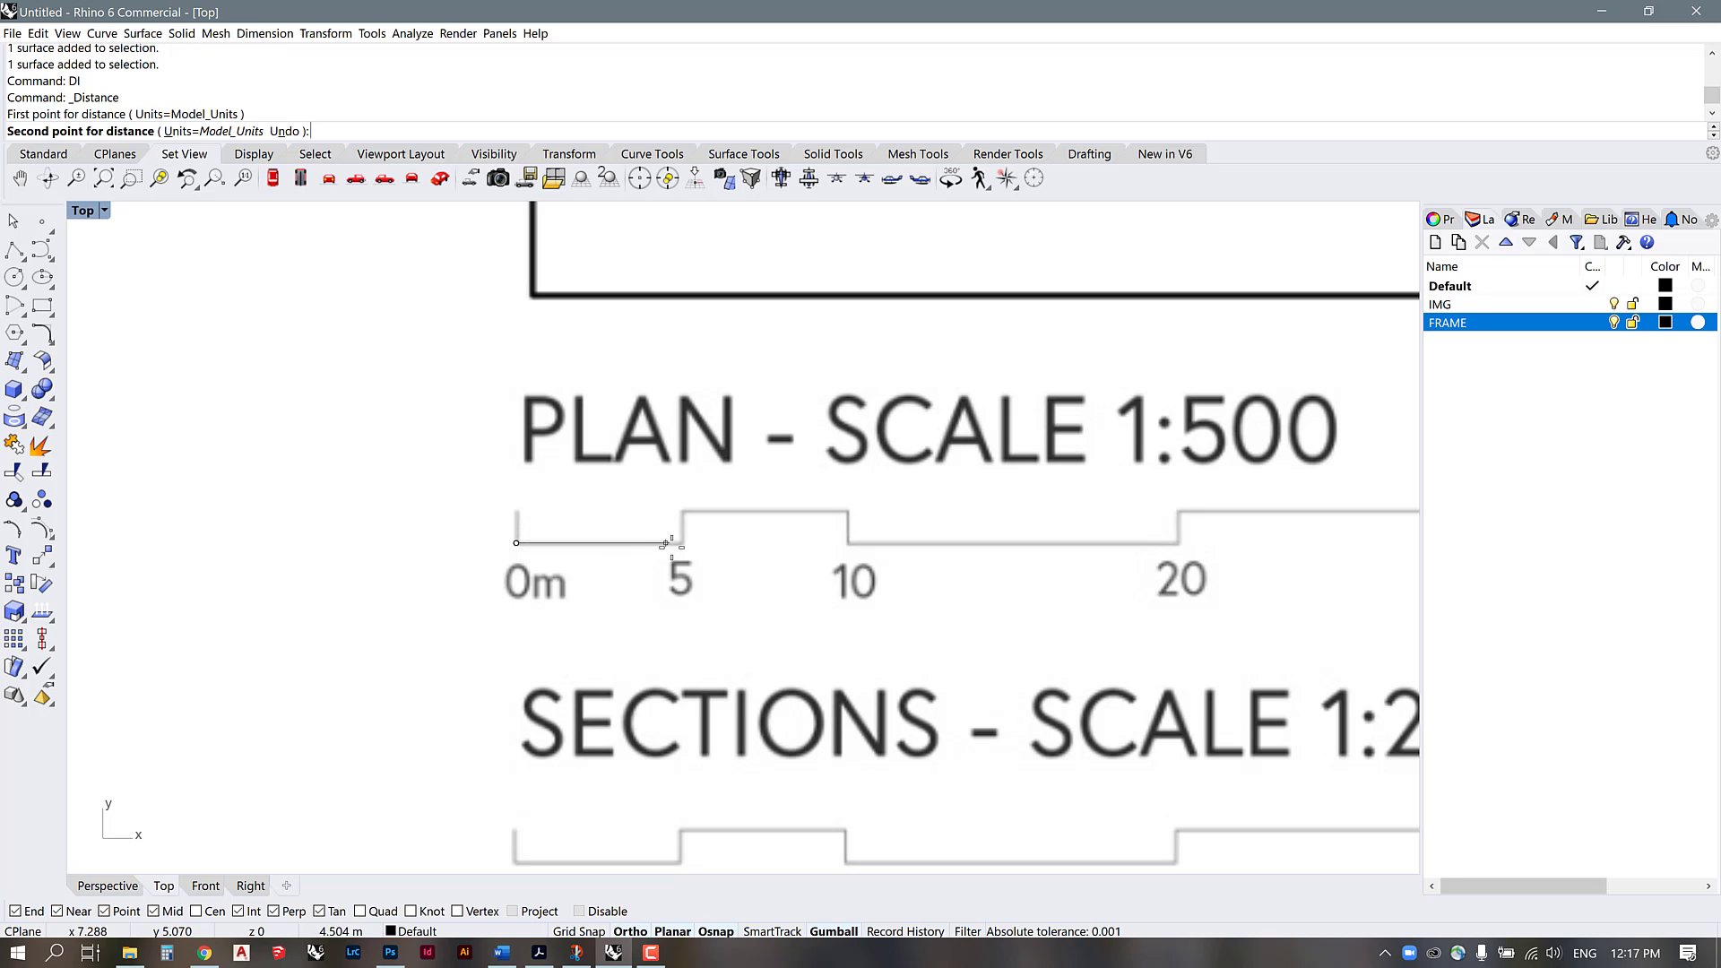
{"action": "left_click", "coordinate": [683, 546]}
{"action": "scroll", "coordinate": [842, 639], "scroll_direction": "down", "scroll_amount": 8}
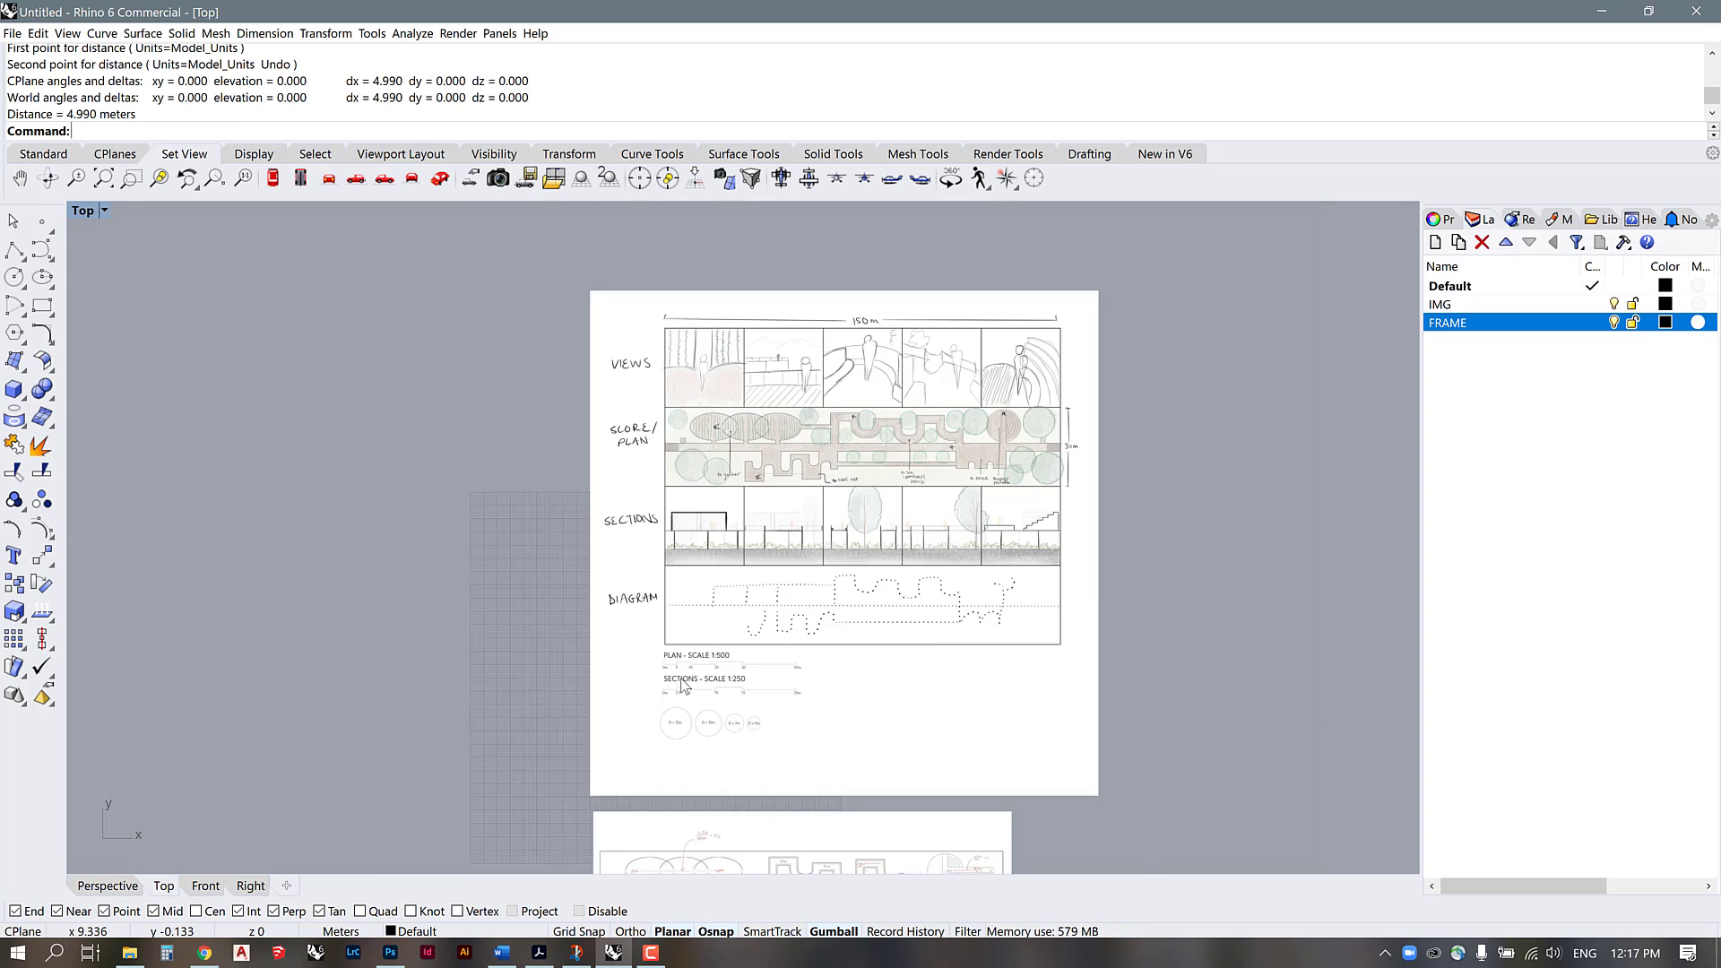
Step: Set the FRAME layer's color to red
{"action": "left_click", "coordinate": [1441, 305]}
{"action": "left_click", "coordinate": [1146, 424]}
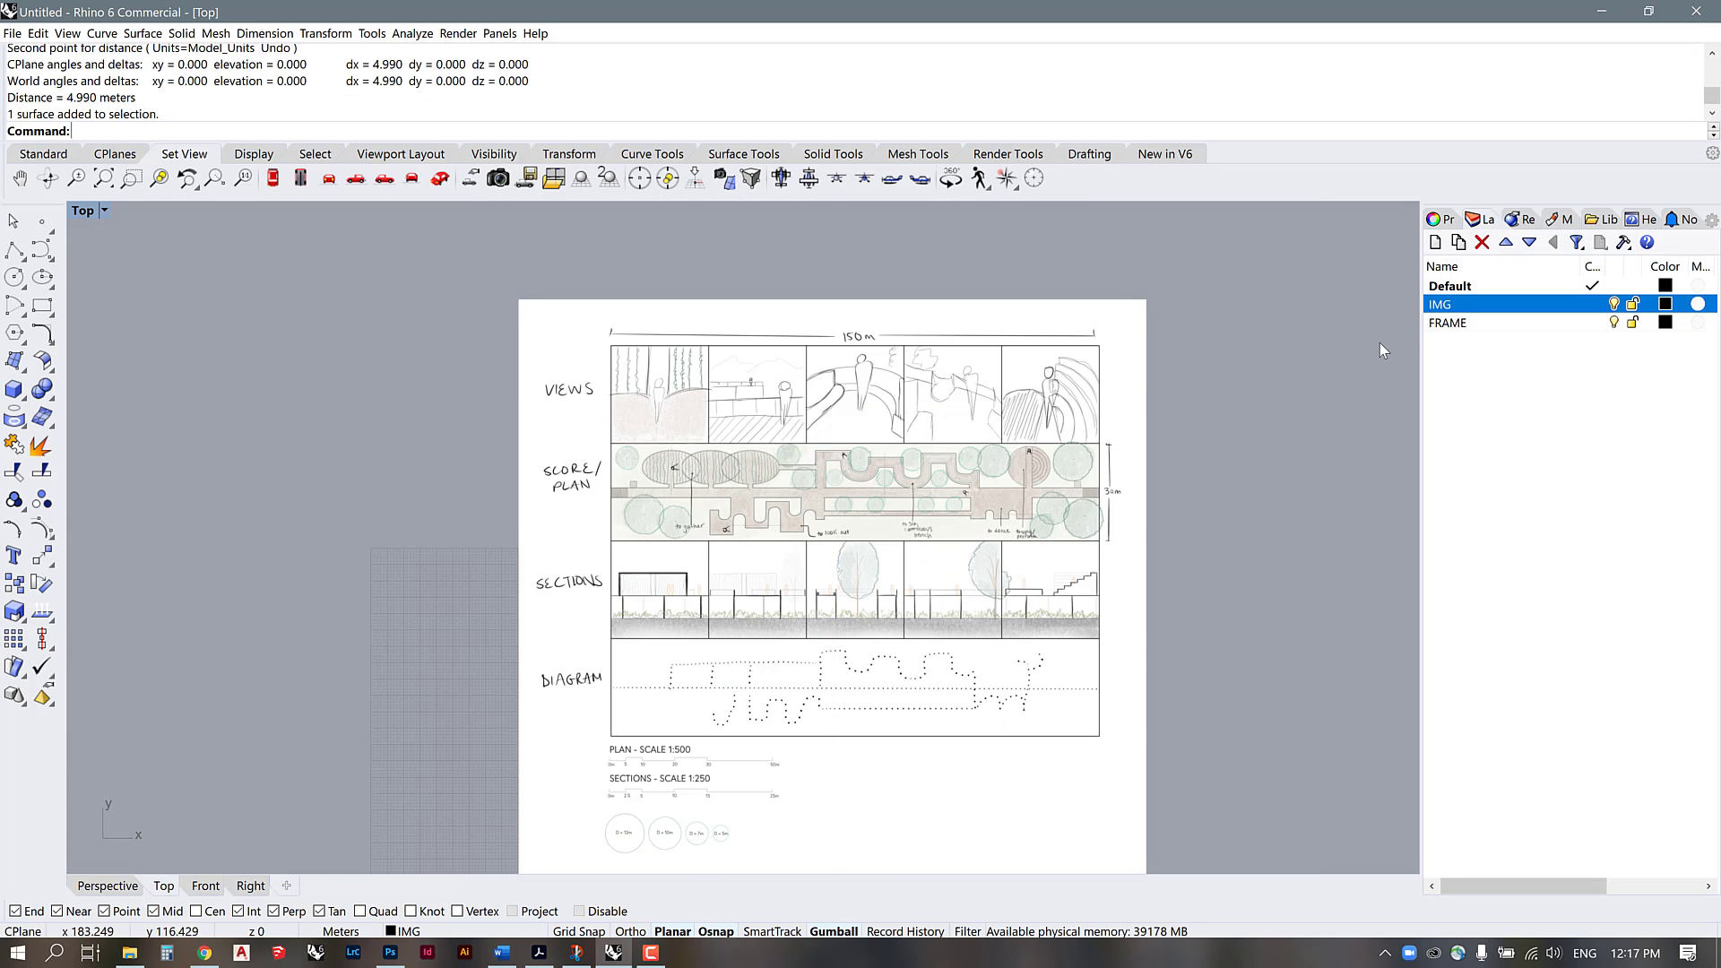
{"action": "left_click", "coordinate": [1445, 323]}
{"action": "left_click", "coordinate": [1666, 323]}
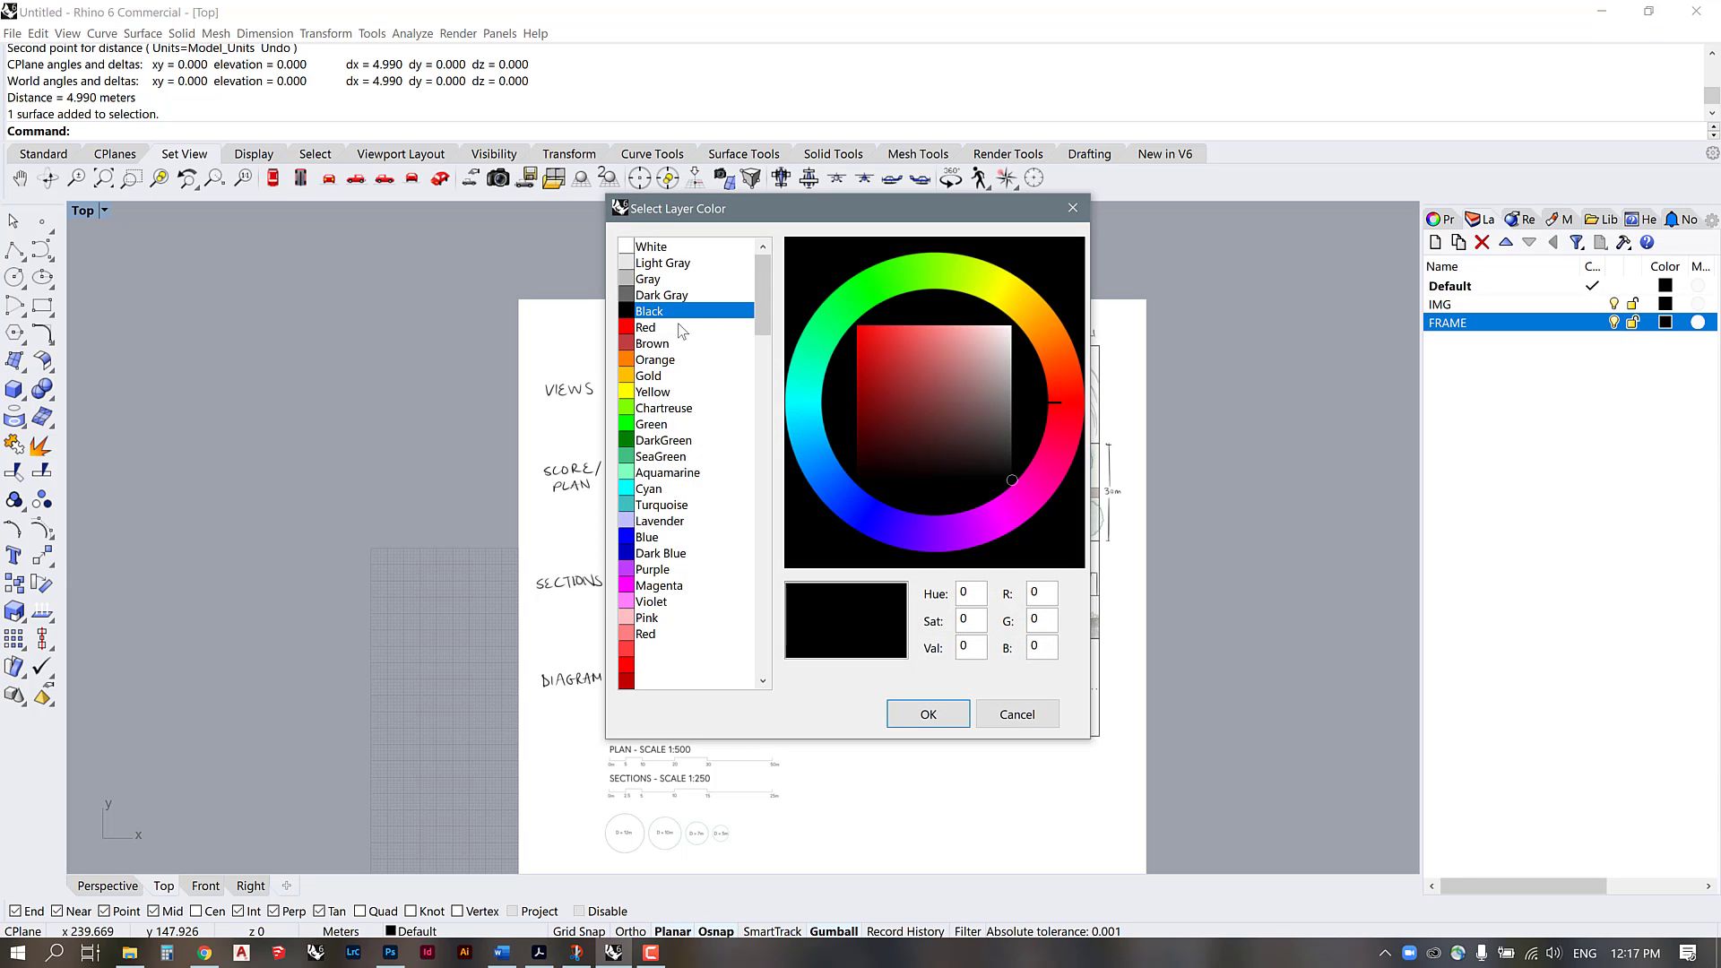
{"action": "left_click", "coordinate": [668, 330]}
{"action": "left_click", "coordinate": [926, 711]}
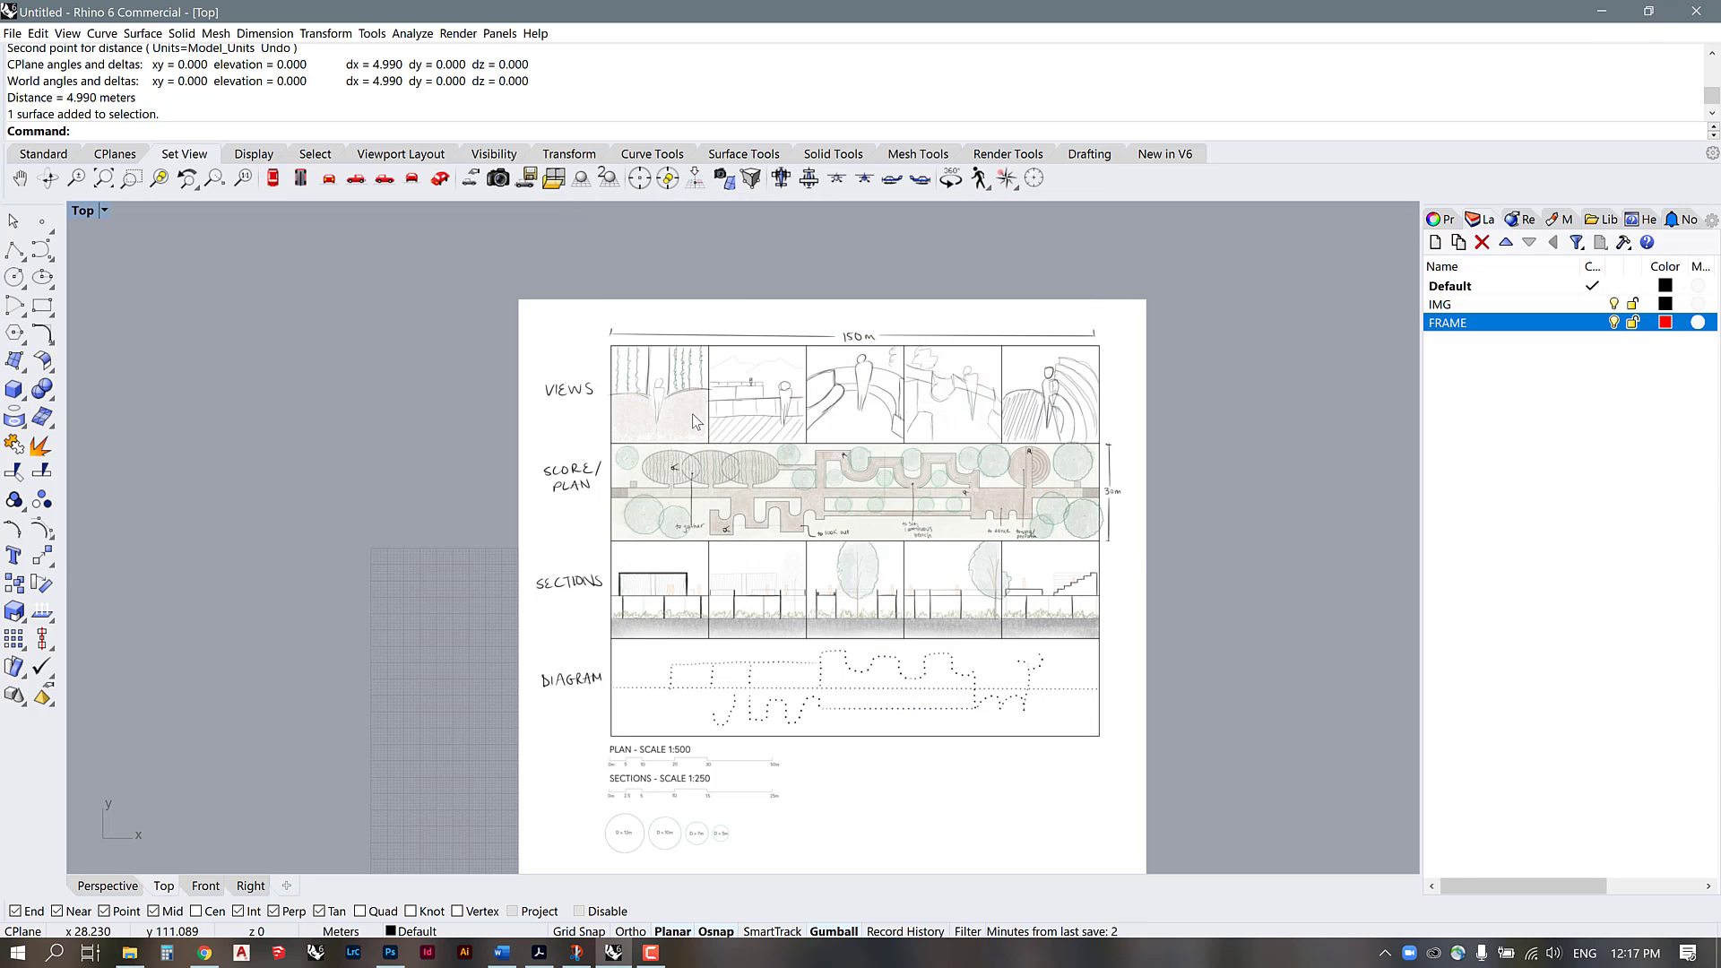
Step: Draw a rectangle around the whole panel grid, from the Views row's upper-left corner to the Diagram row's lower-right corner
{"action": "key", "text": "Return"}
{"action": "scroll", "coordinate": [605, 332], "scroll_direction": "up", "scroll_amount": 3}
{"action": "left_click", "coordinate": [606, 331]}
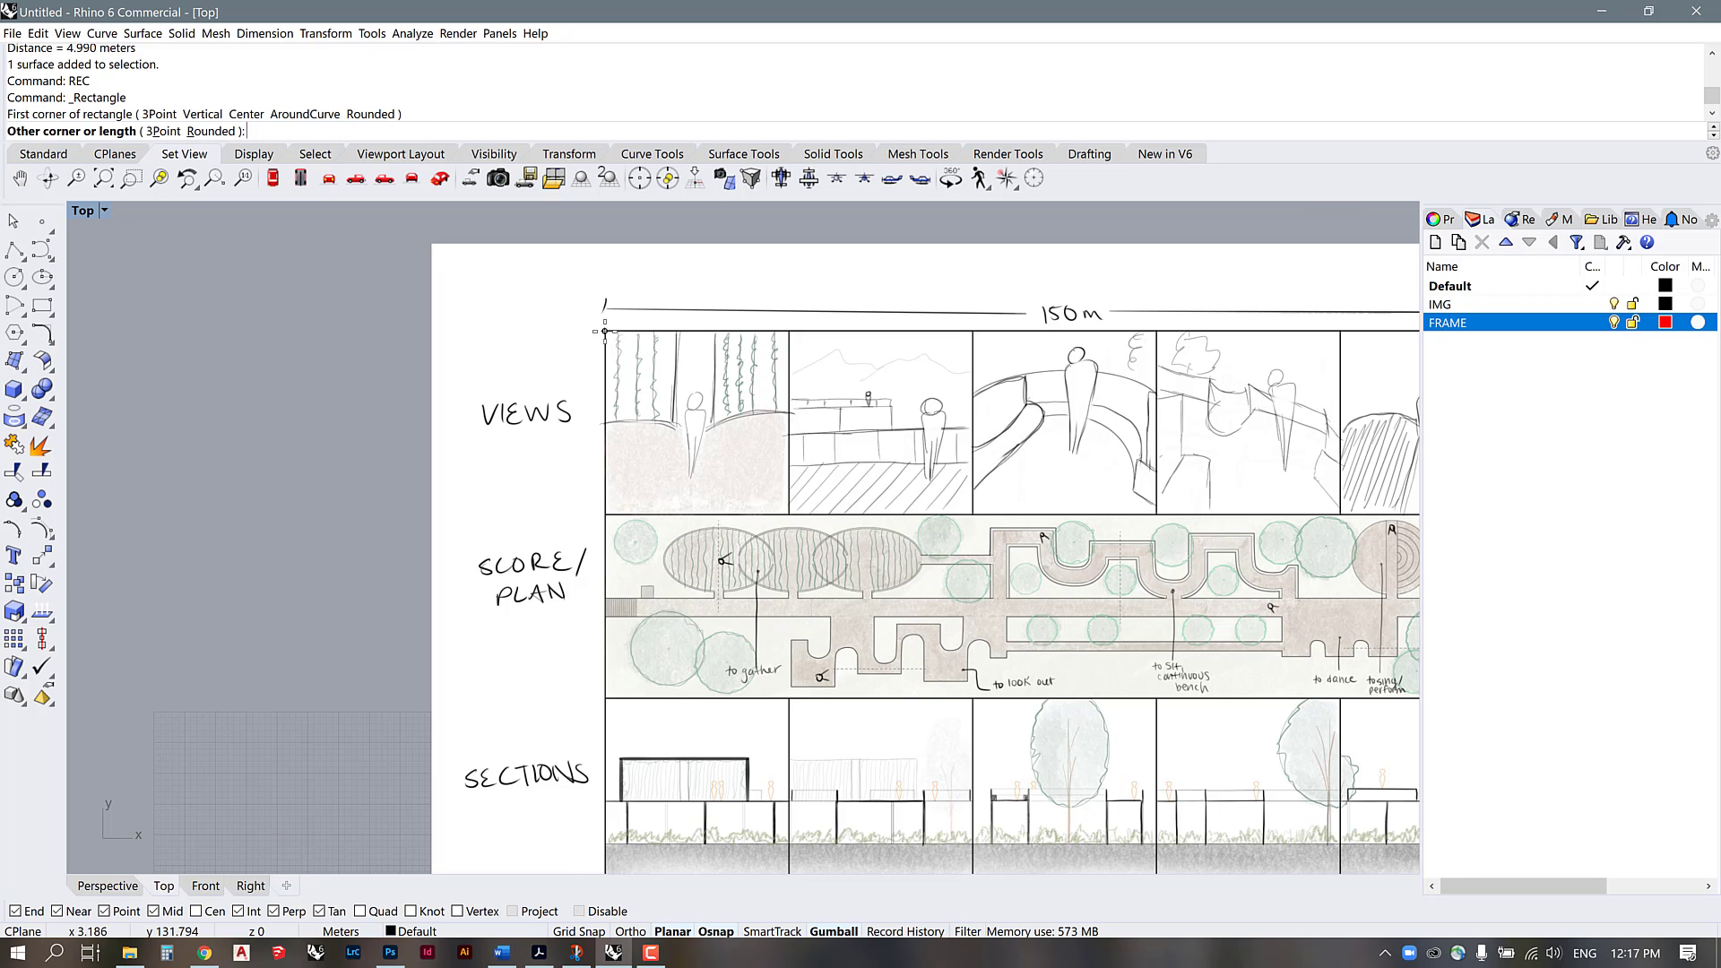
{"action": "scroll", "coordinate": [605, 331], "scroll_direction": "down", "scroll_amount": 4}
{"action": "scroll", "coordinate": [955, 606], "scroll_direction": "up", "scroll_amount": 2}
{"action": "left_click", "coordinate": [955, 606]}
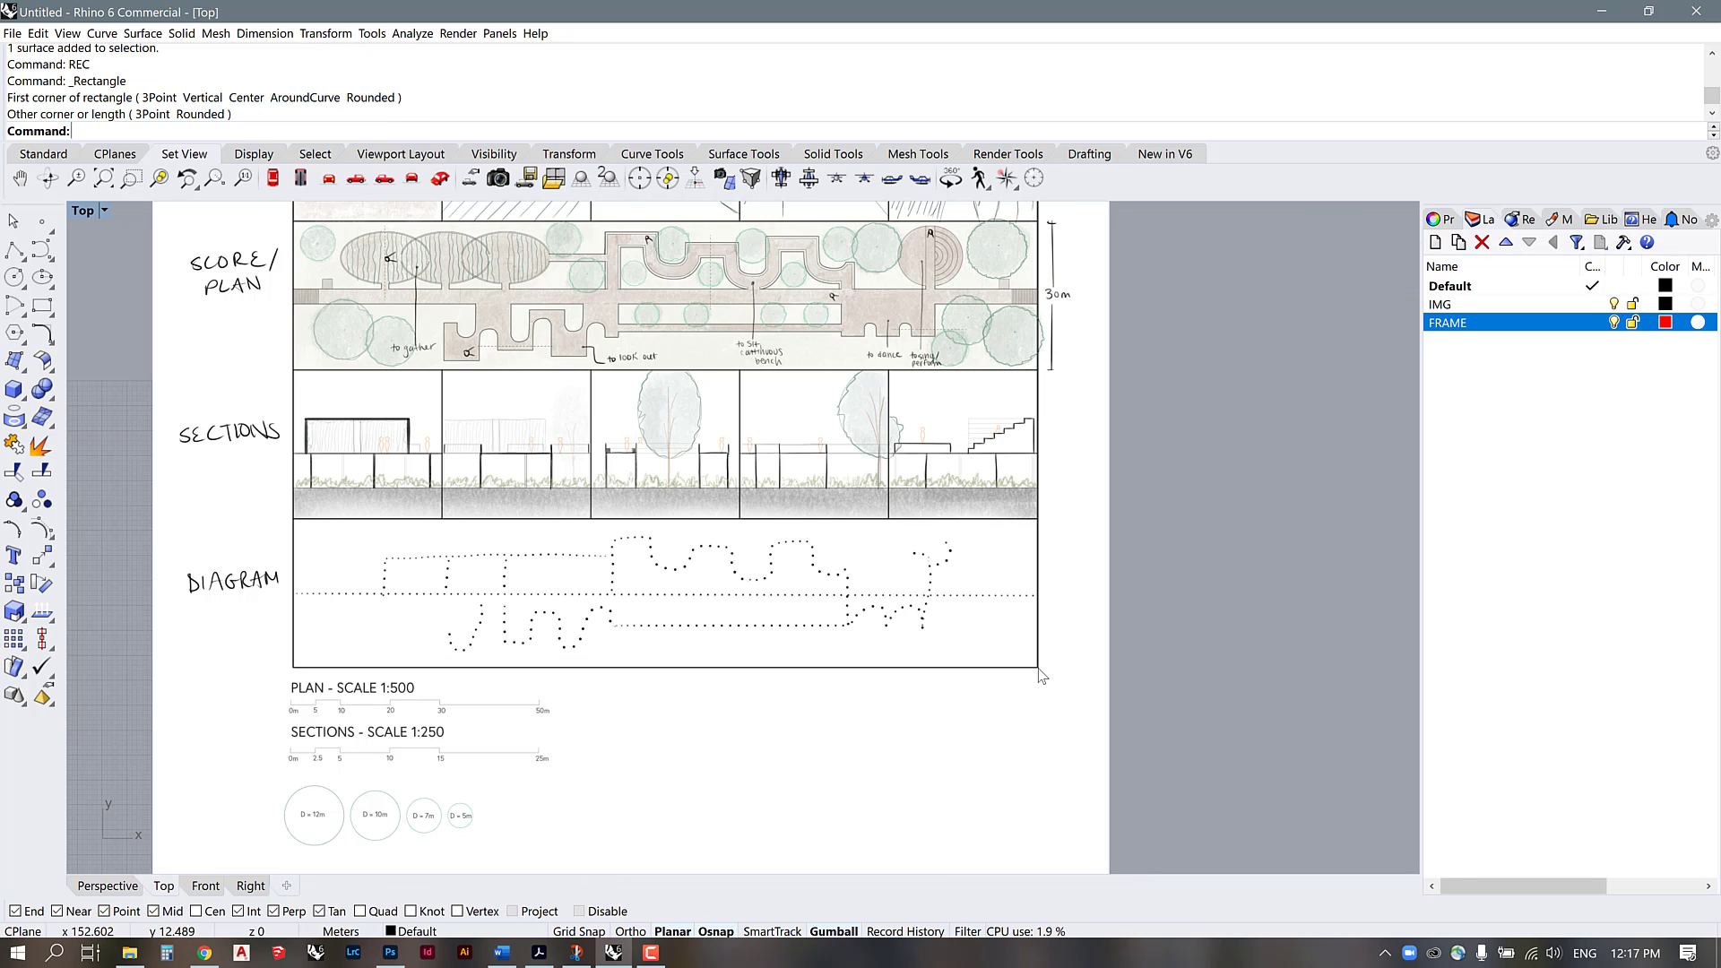
Step: Explode the frame rectangle into separate edge lines
{"action": "scroll", "coordinate": [958, 606], "scroll_direction": "down", "scroll_amount": 2}
{"action": "left_click", "coordinate": [801, 364]}
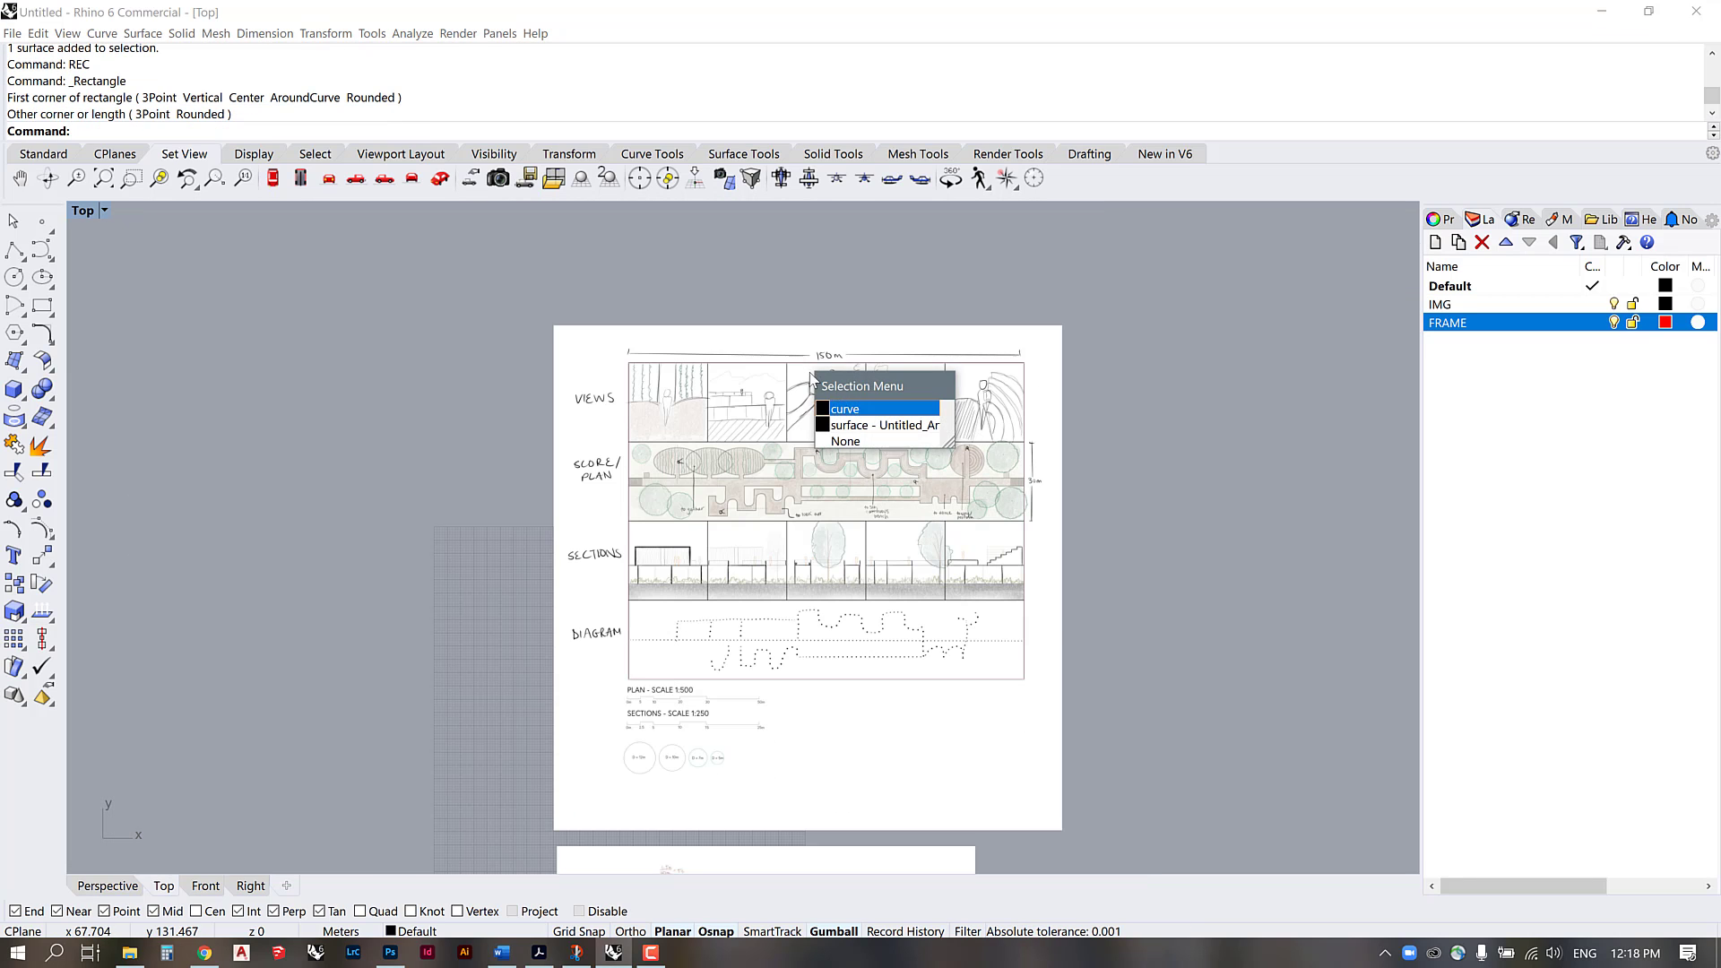
{"action": "left_click", "coordinate": [843, 408]}
{"action": "type", "text": "X"}
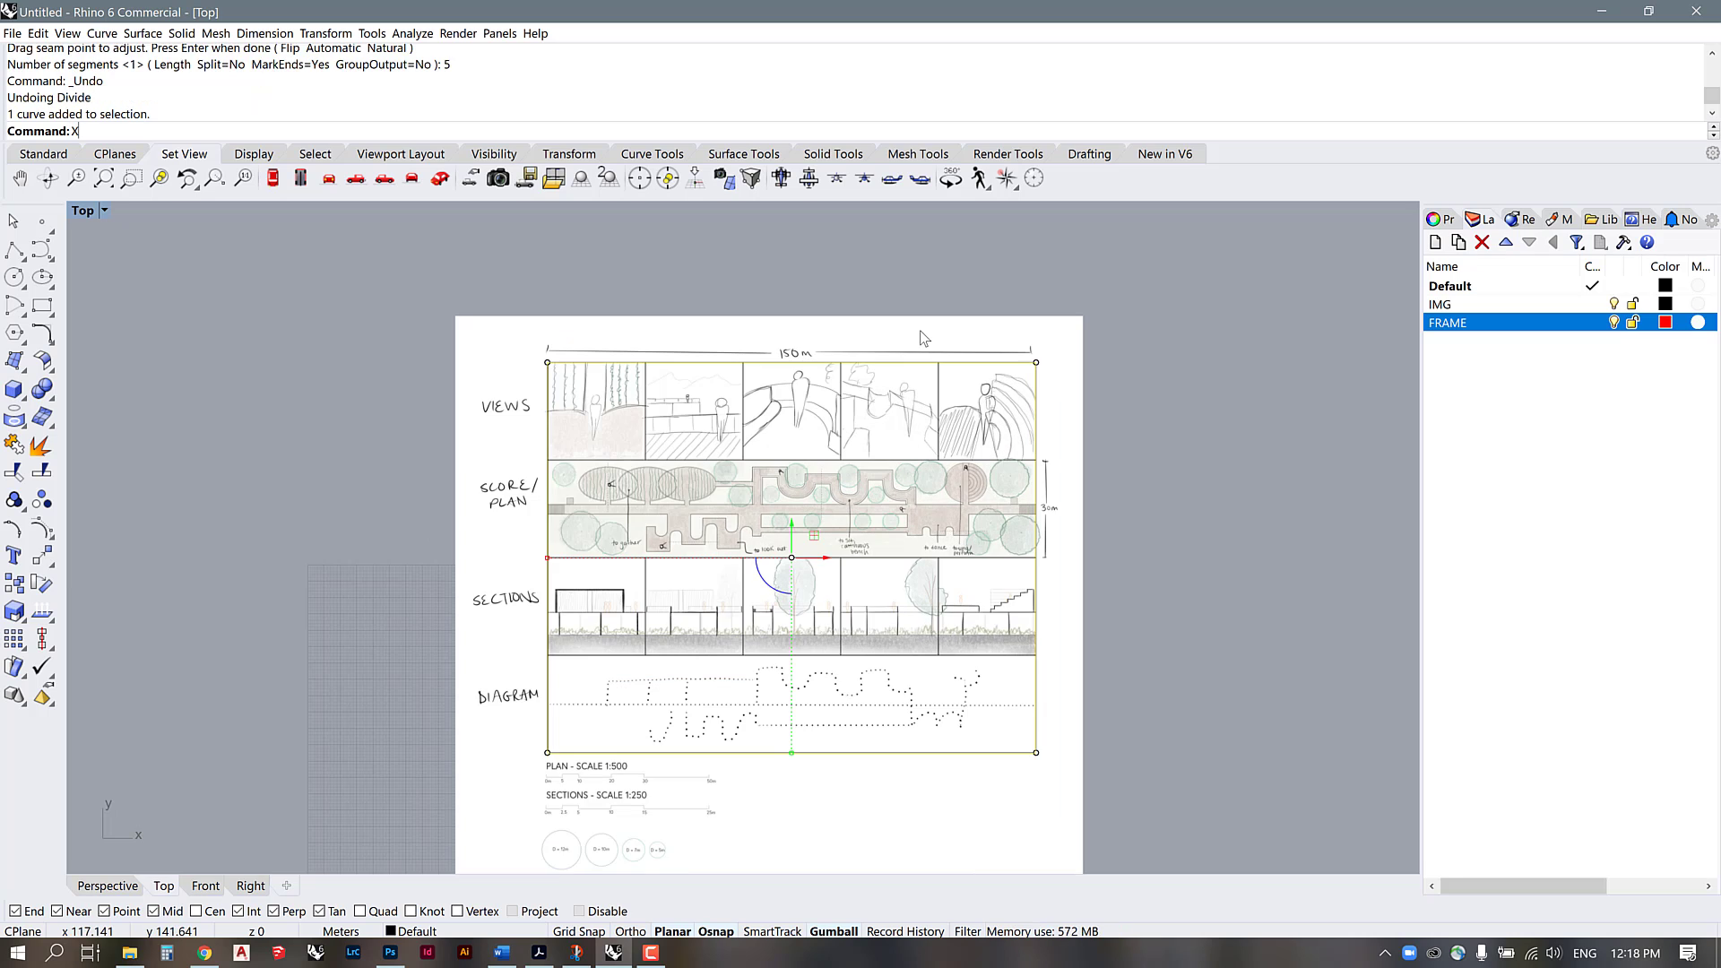
{"action": "key", "text": "Return"}
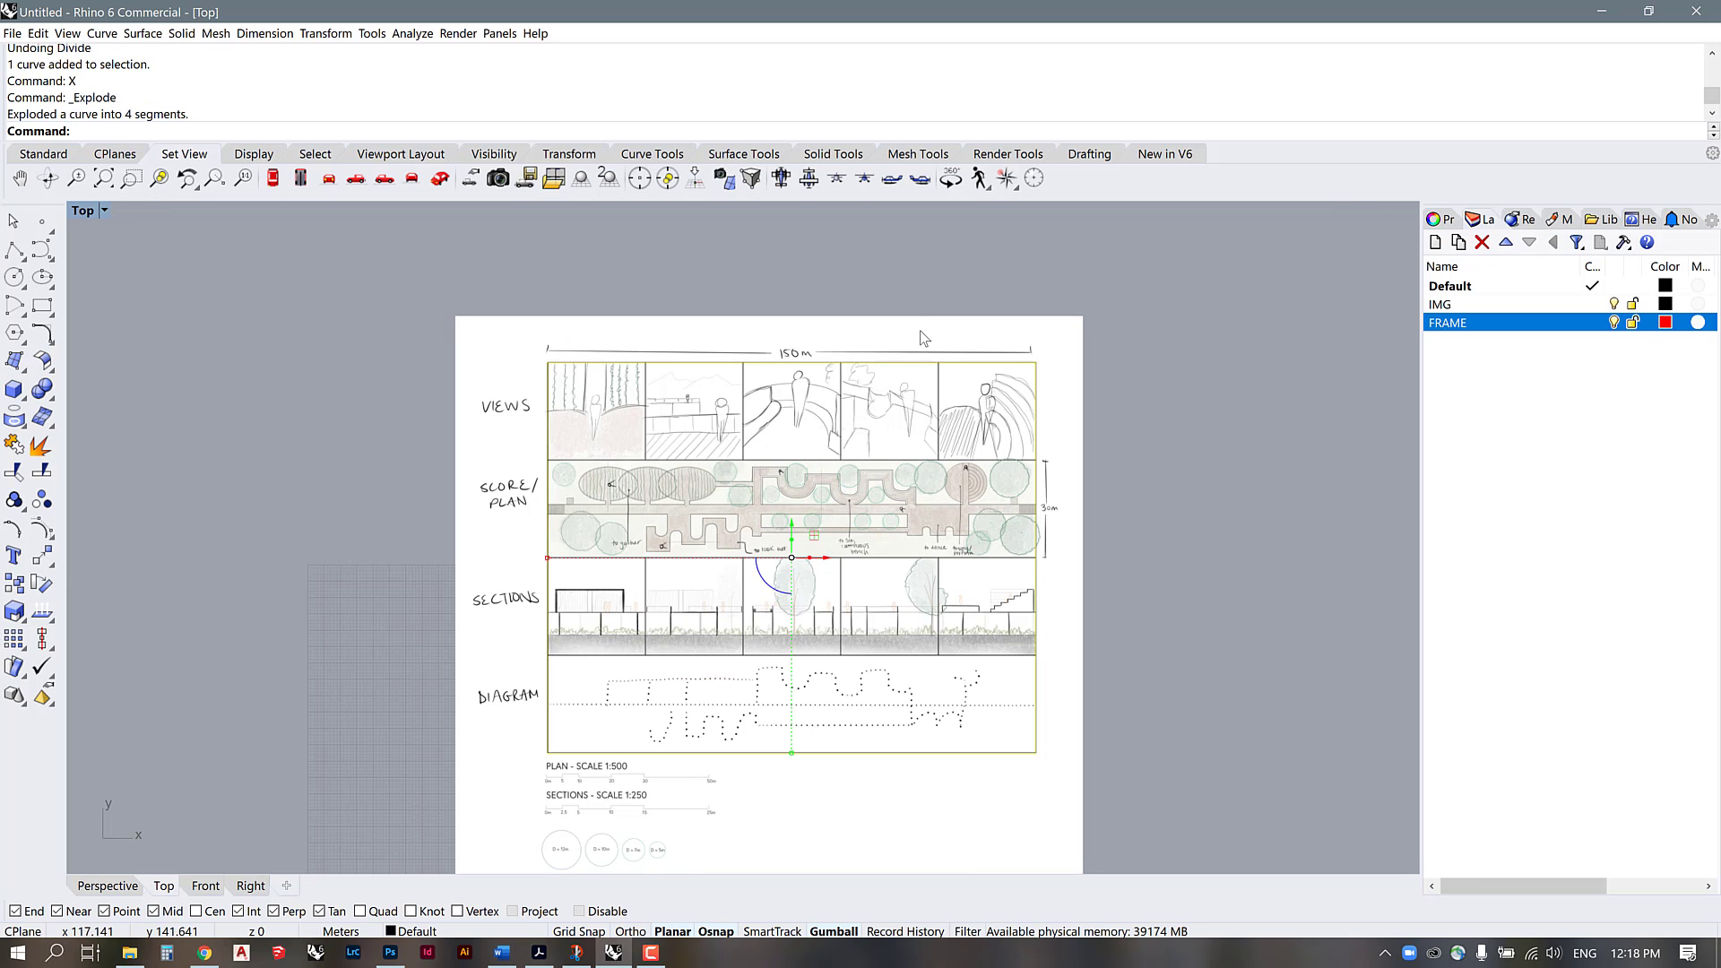
{"action": "left_click", "coordinate": [913, 303]}
Step: Divide the frame's top edge into 5 equal segments with points
{"action": "left_click", "coordinate": [874, 364]}
{"action": "left_click", "coordinate": [910, 401]}
{"action": "type", "text": "DIV"}
{"action": "key", "text": "Return"}
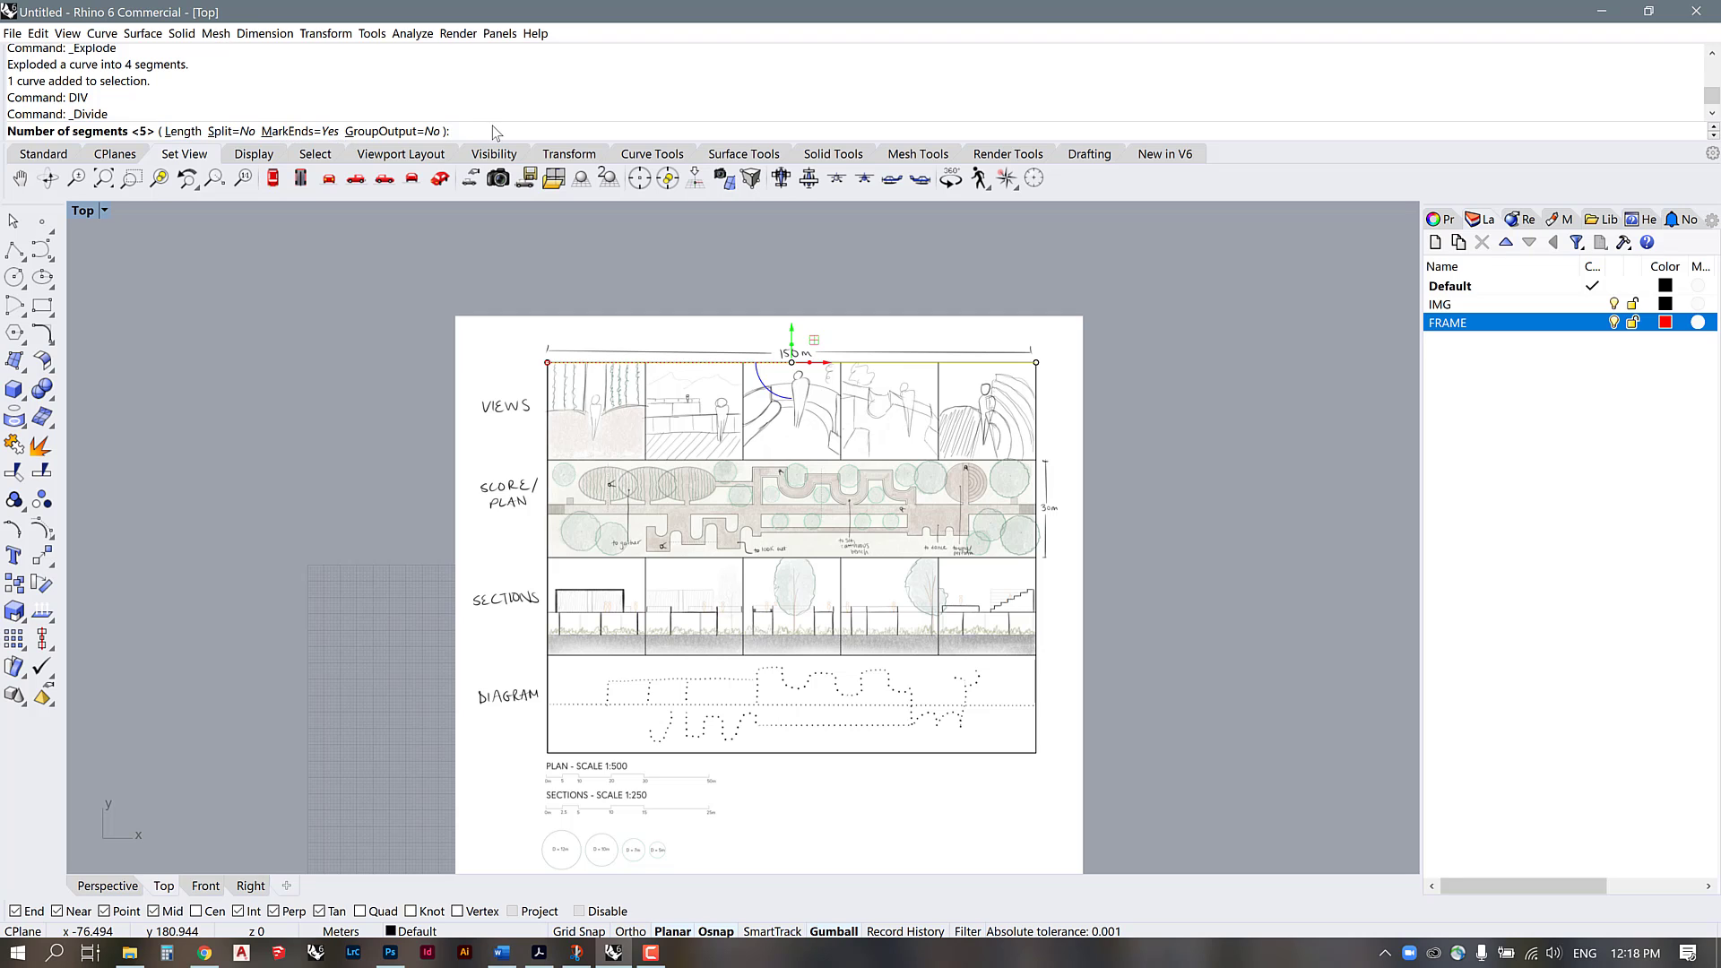
{"action": "key", "text": "Return"}
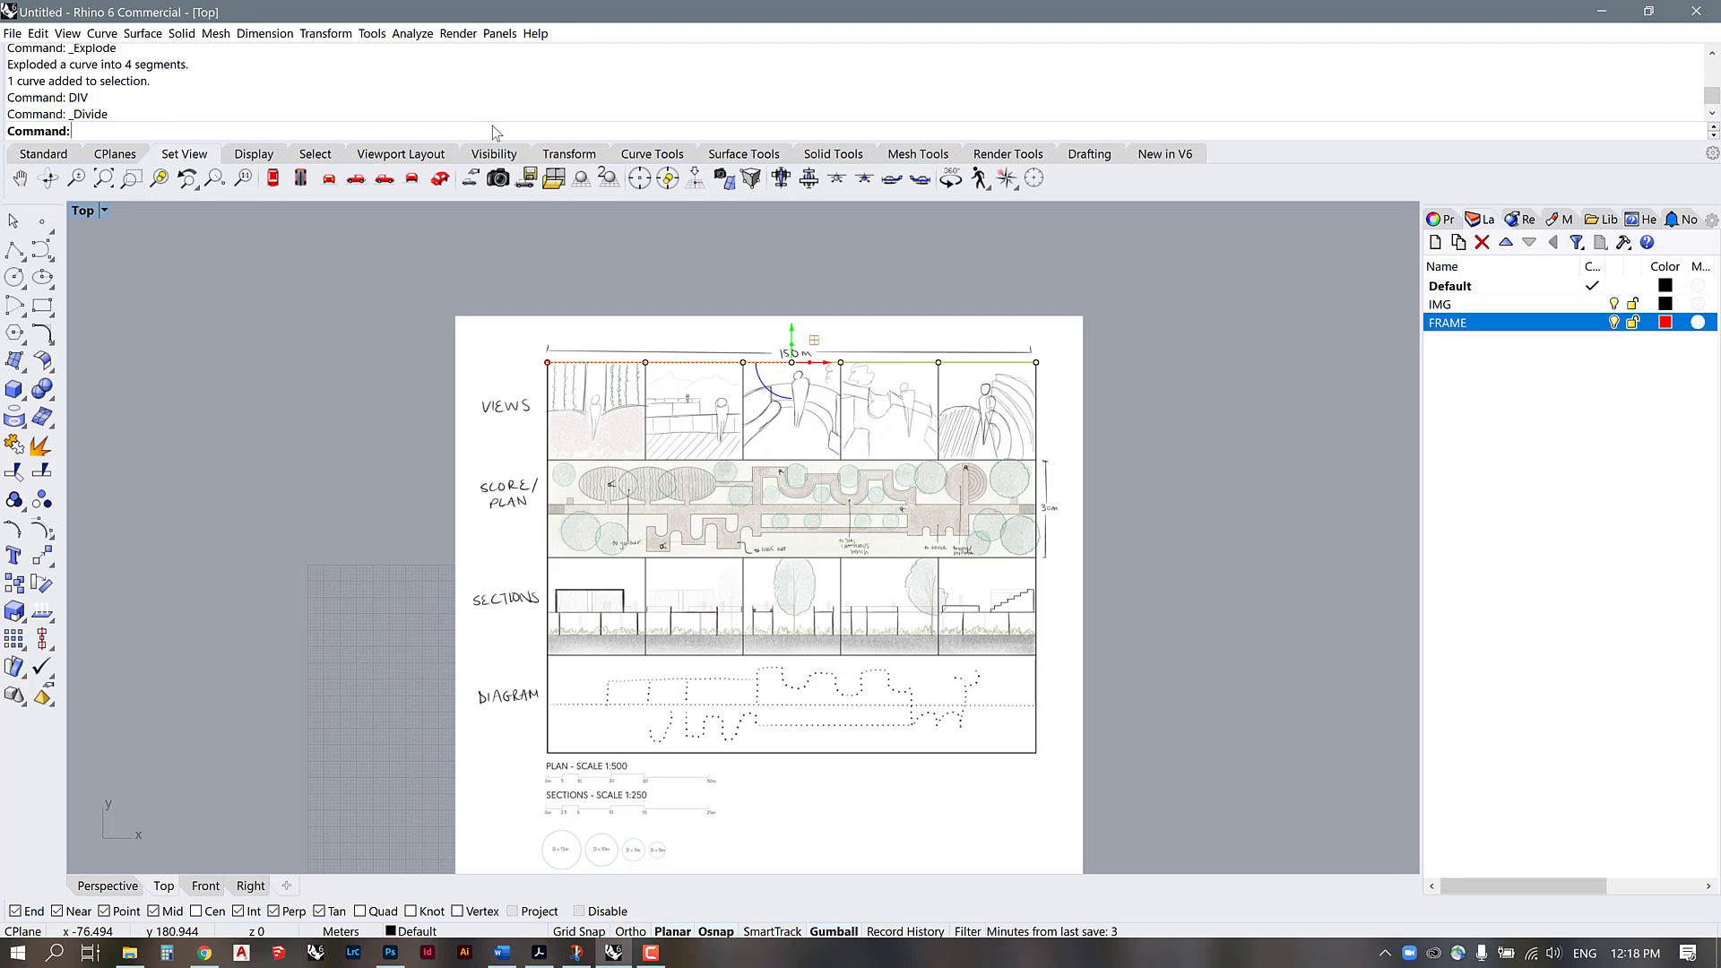
{"action": "left_click", "coordinate": [1151, 412]}
Step: Divide the frame's left edge into 4 equal segments with points
{"action": "left_click", "coordinate": [894, 364]}
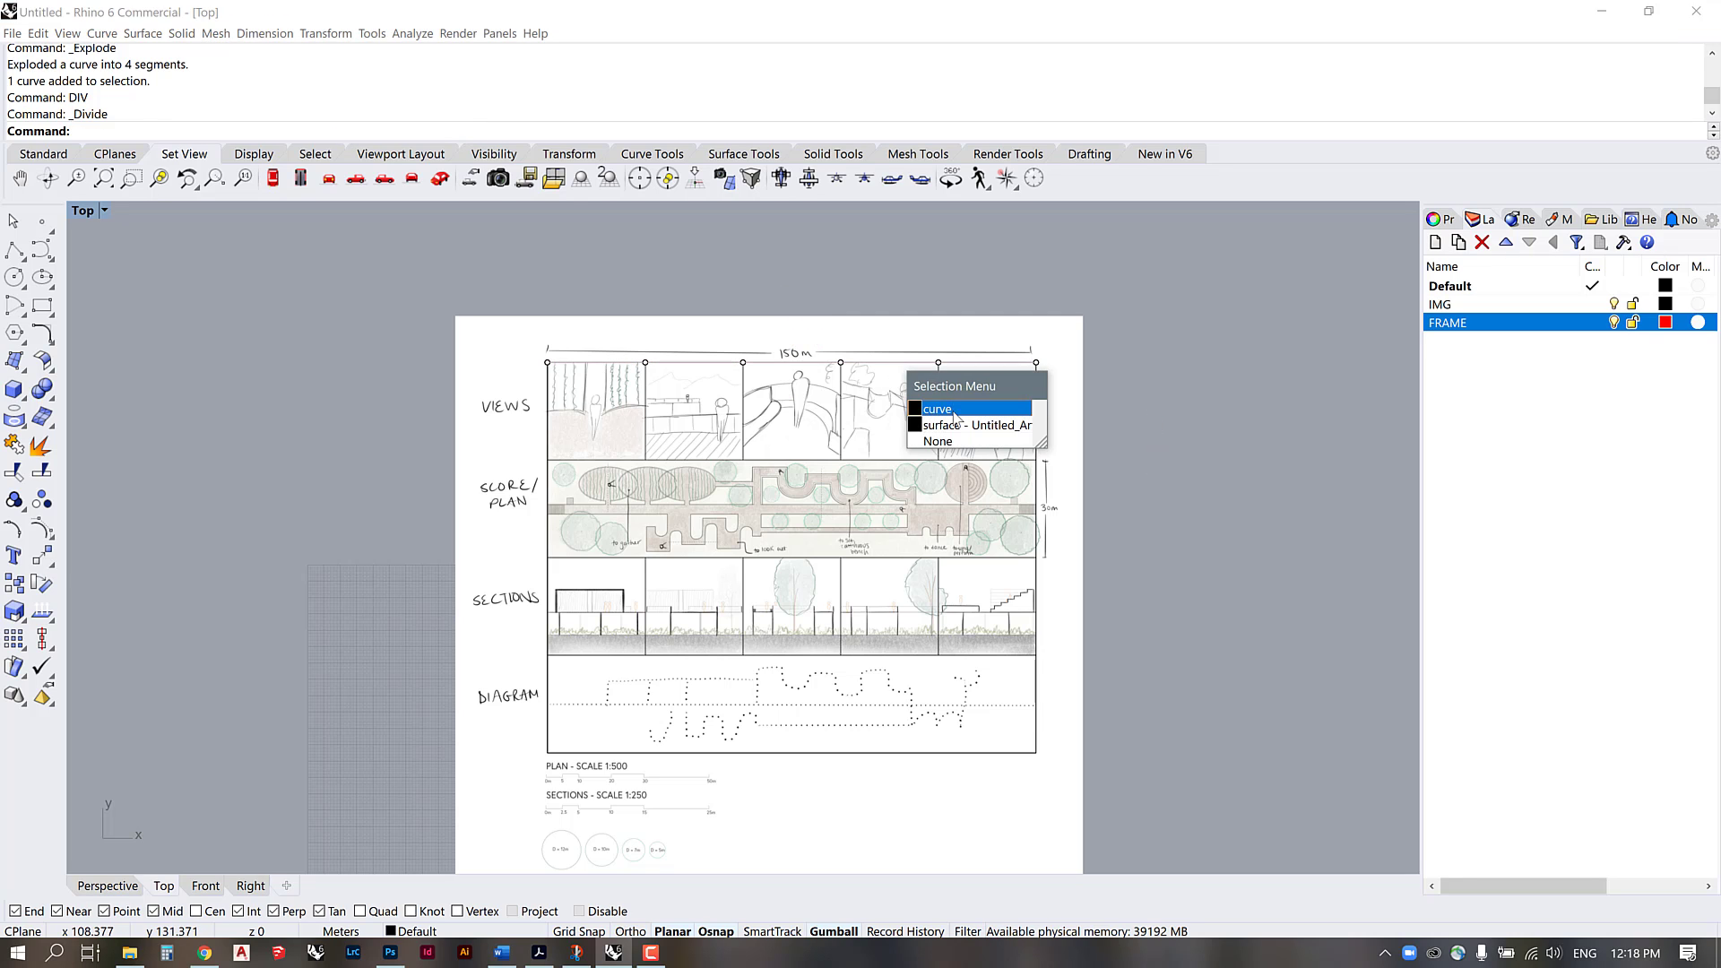
{"action": "left_click", "coordinate": [956, 411]}
{"action": "left_click", "coordinate": [548, 410]}
{"action": "left_click", "coordinate": [618, 448]}
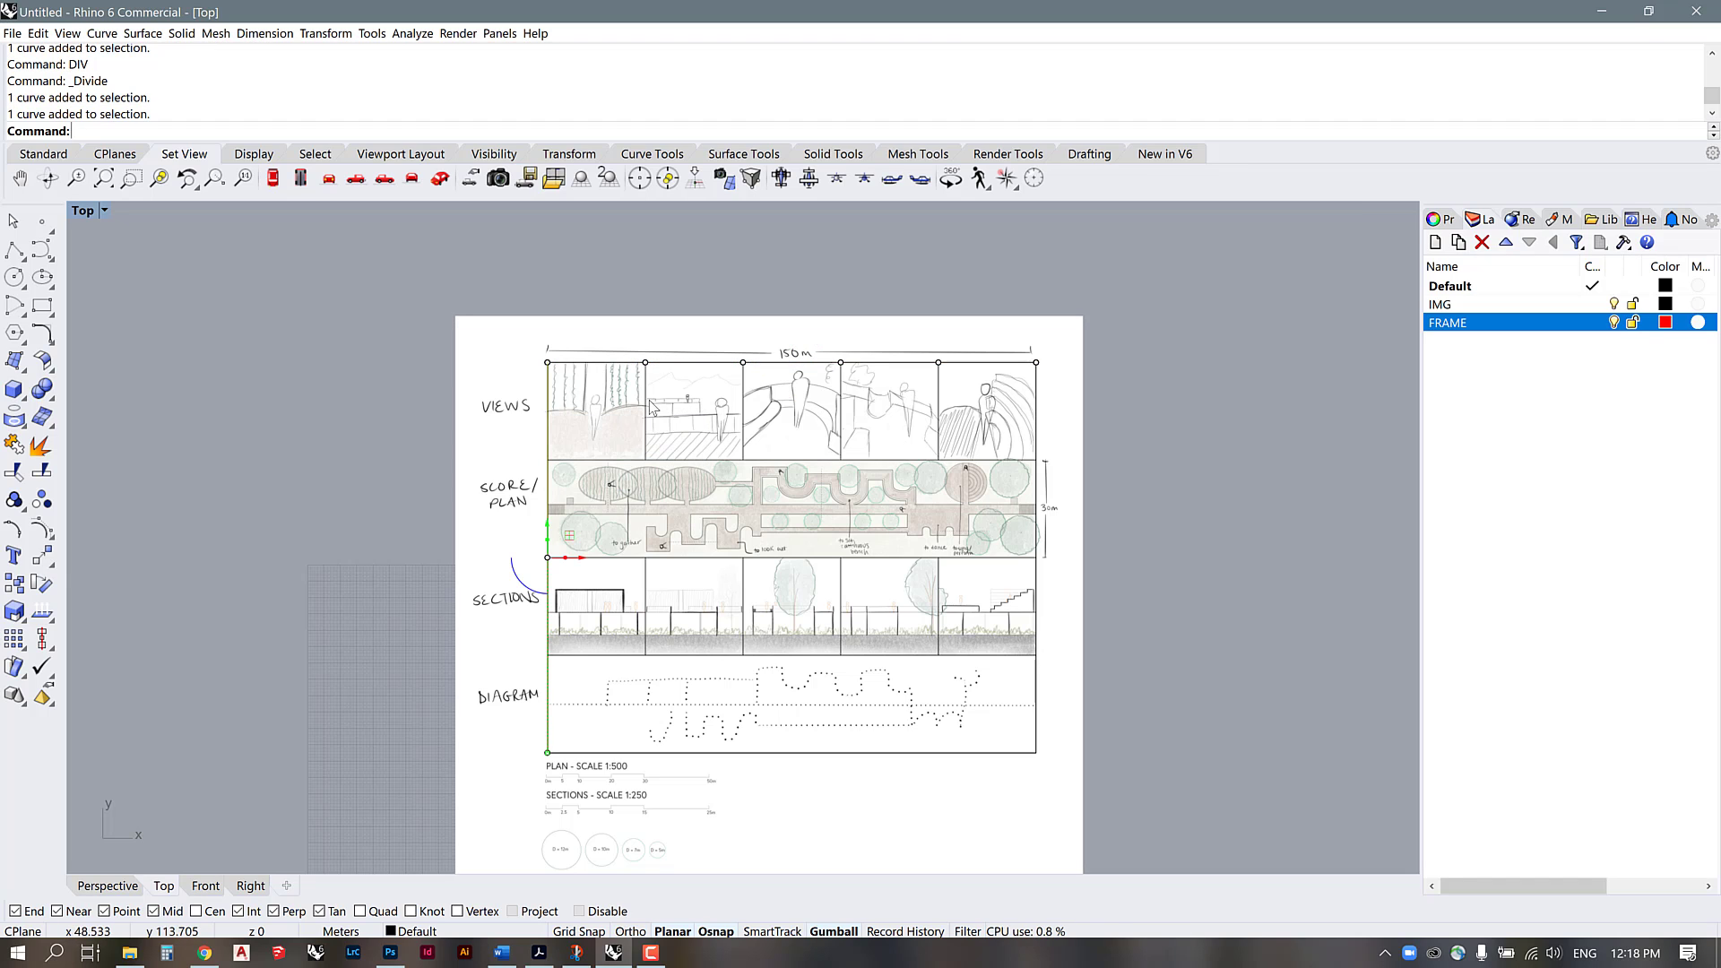
{"action": "type", "text": "DIV"}
{"action": "key", "text": "Return"}
{"action": "type", "text": "4"}
{"action": "key", "text": "Return"}
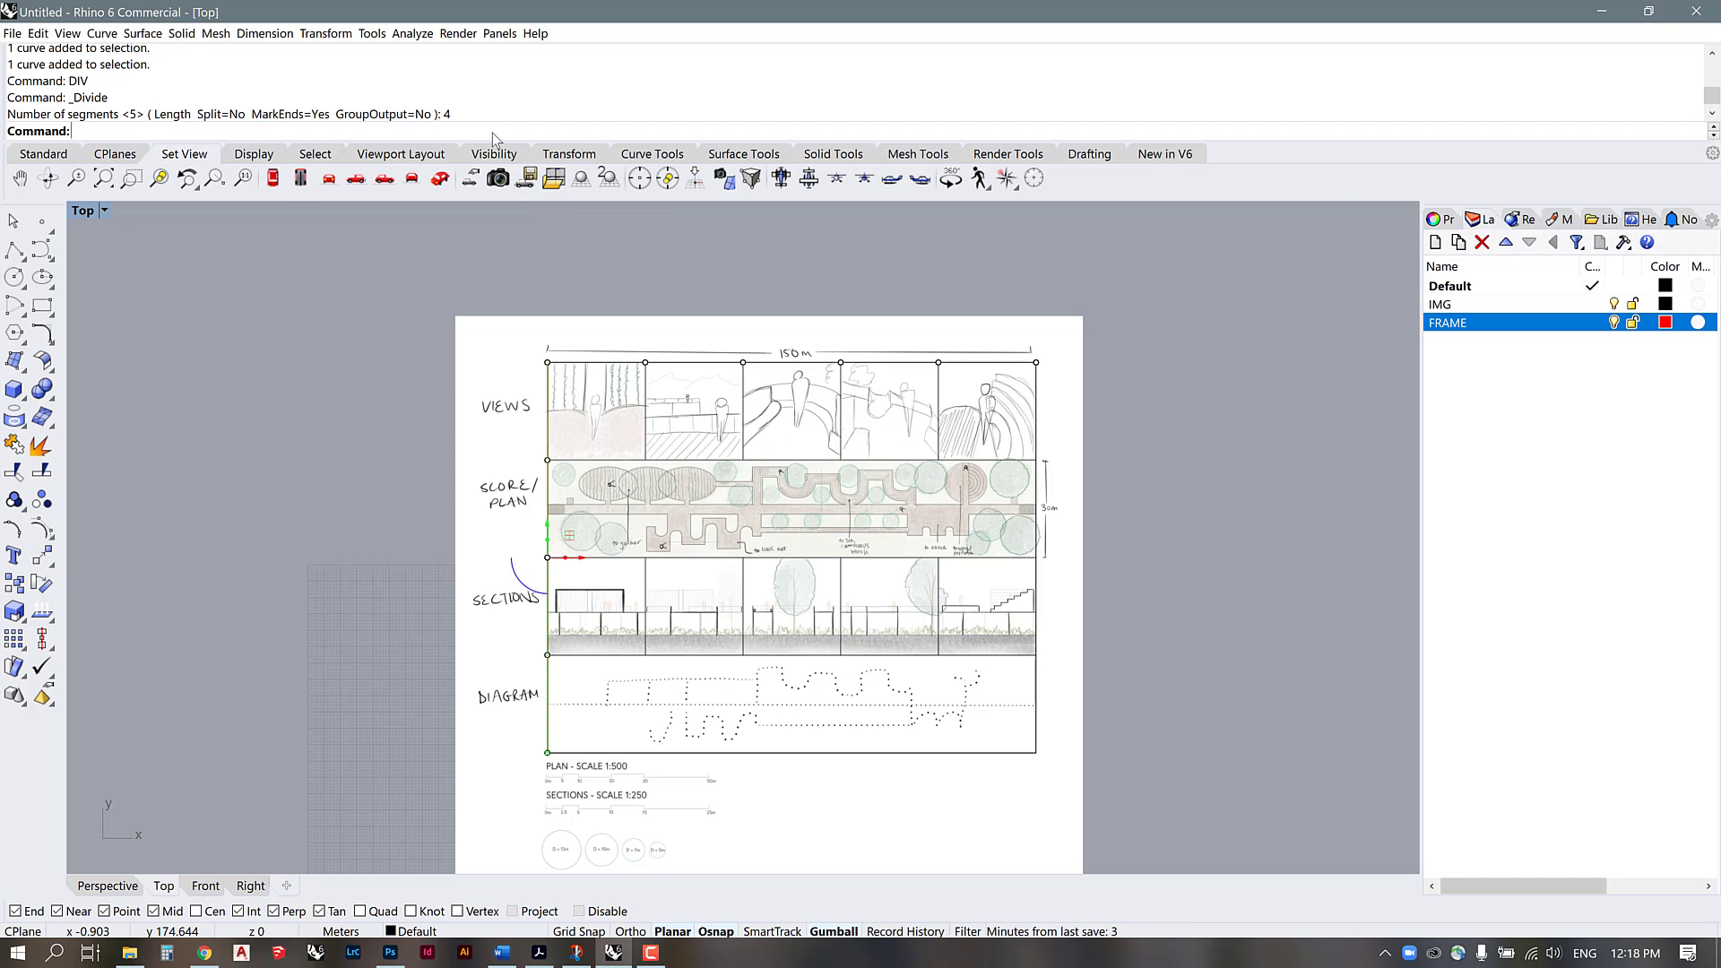
{"action": "key", "text": "Escape"}
Step: Copy the top edge with its division points down to each row boundary and the bottom corner along the left edge
{"action": "left_click_drag", "start_coordinate": [411, 285], "coordinate": [1089, 377]}
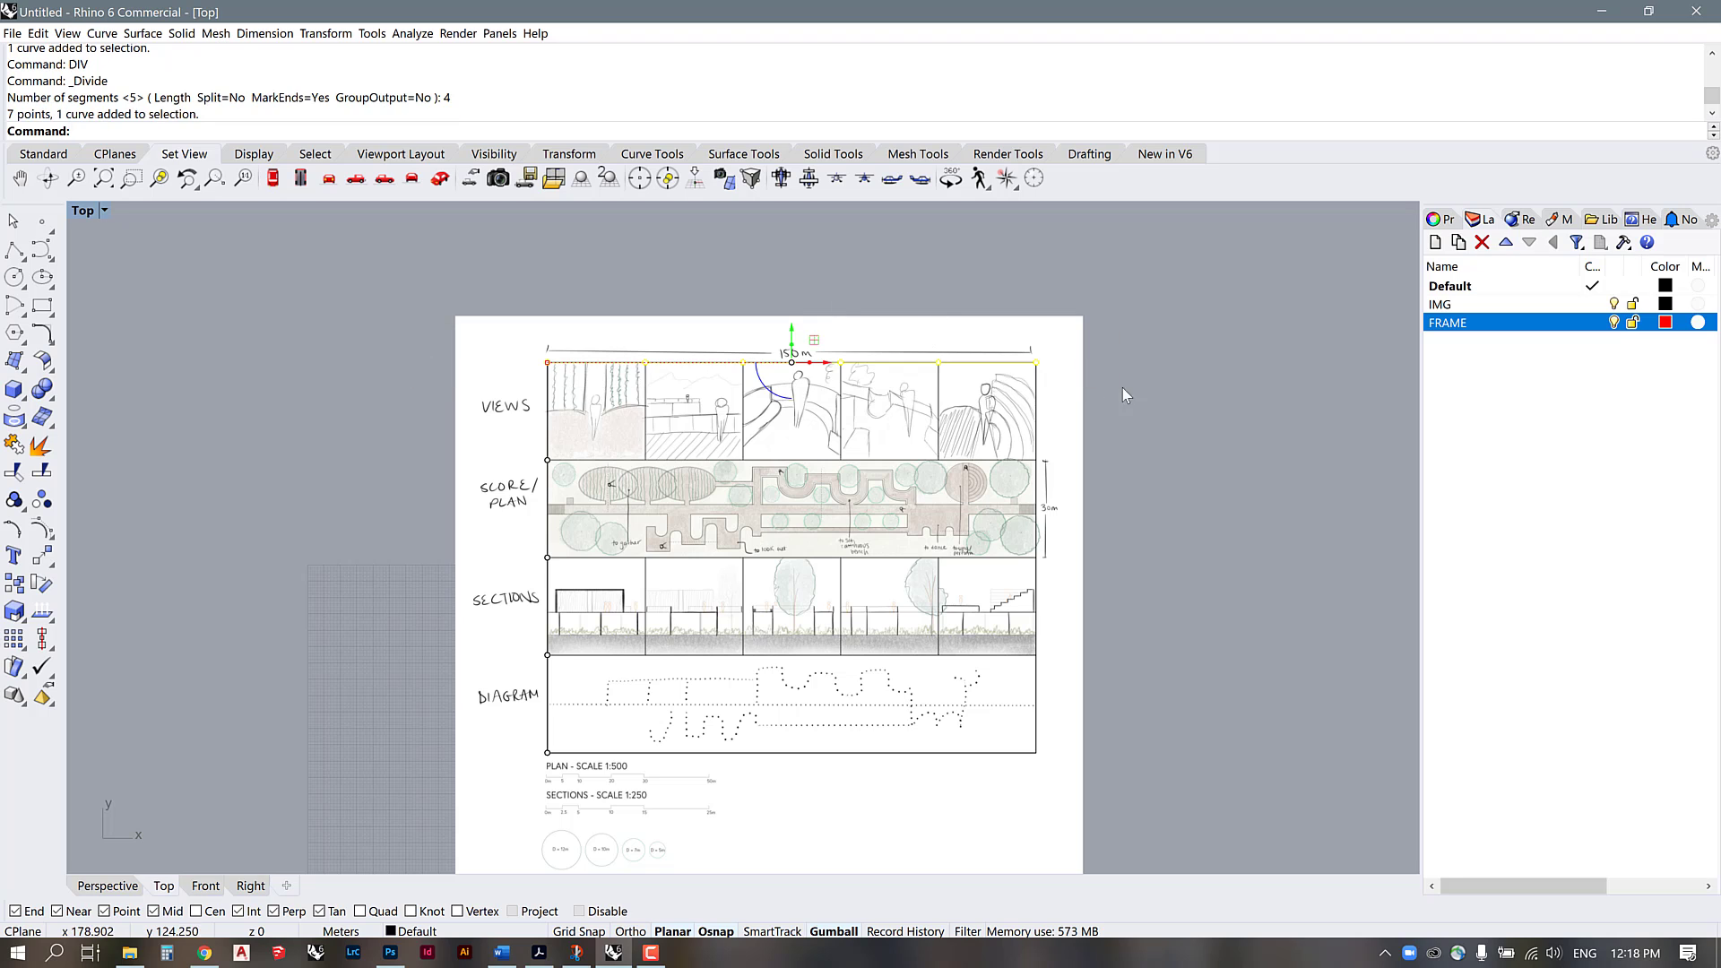
{"action": "type", "text": "CO"}
{"action": "key", "text": "Return"}
{"action": "left_click", "coordinate": [547, 362]}
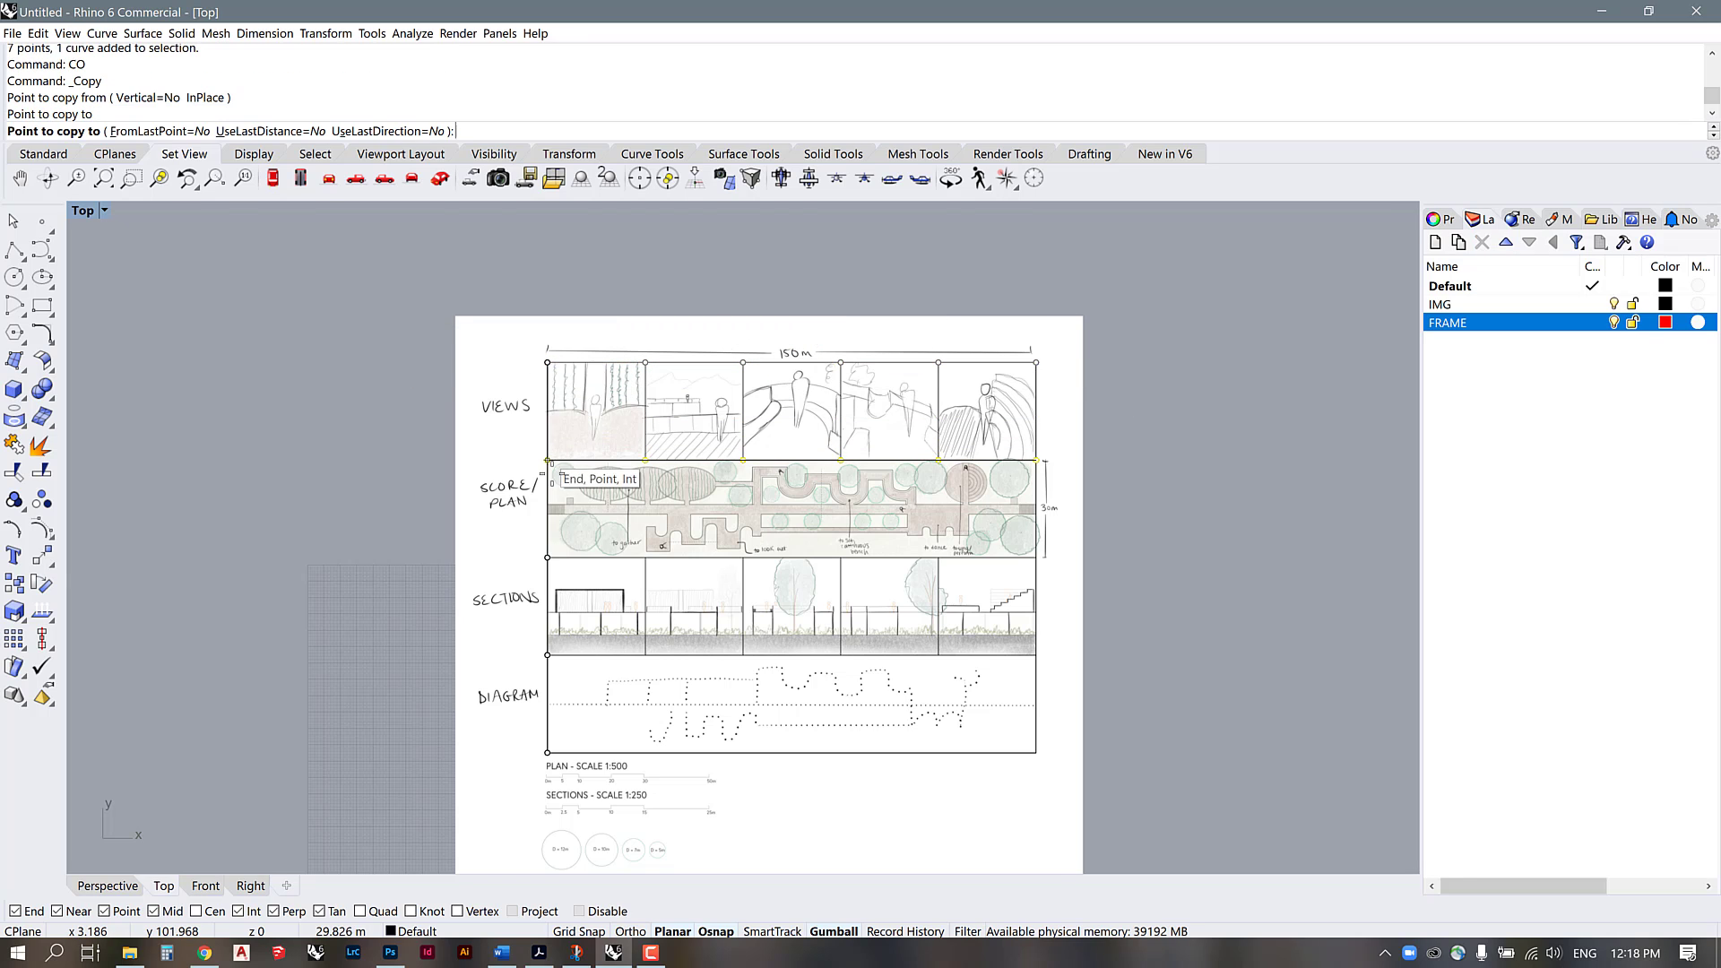
{"action": "left_click", "coordinate": [547, 558]}
{"action": "left_click", "coordinate": [547, 655]}
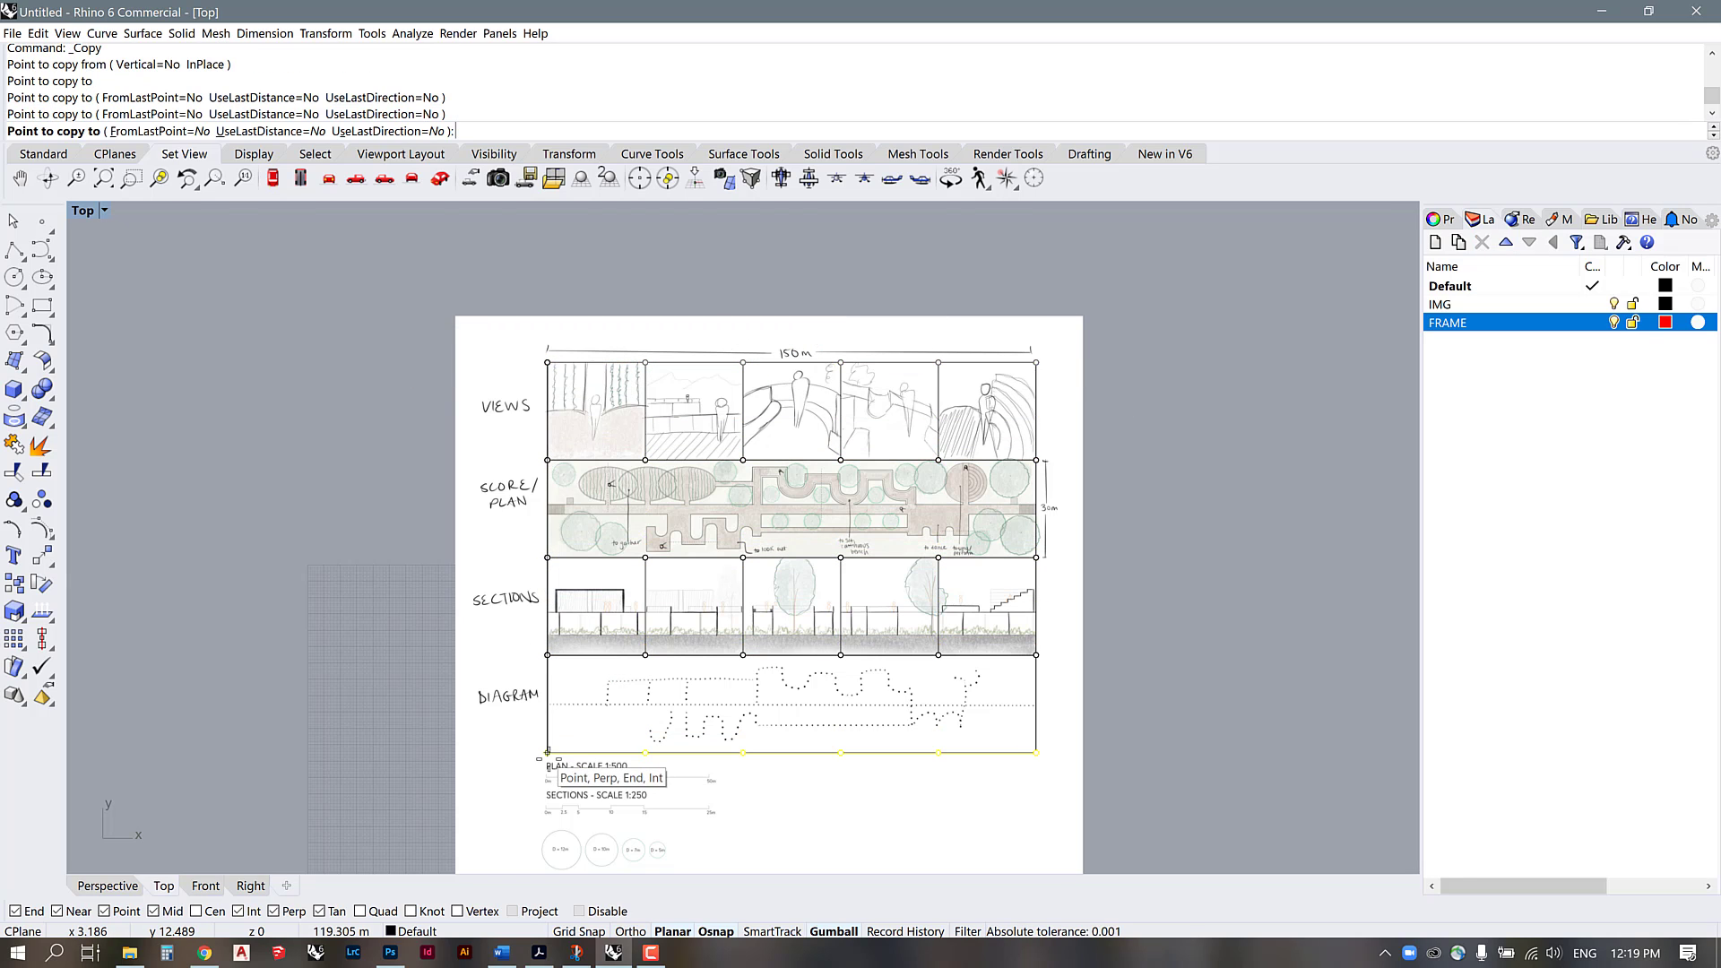
{"action": "left_click", "coordinate": [547, 753]}
{"action": "key", "text": "Return"}
{"action": "key", "text": "Escape"}
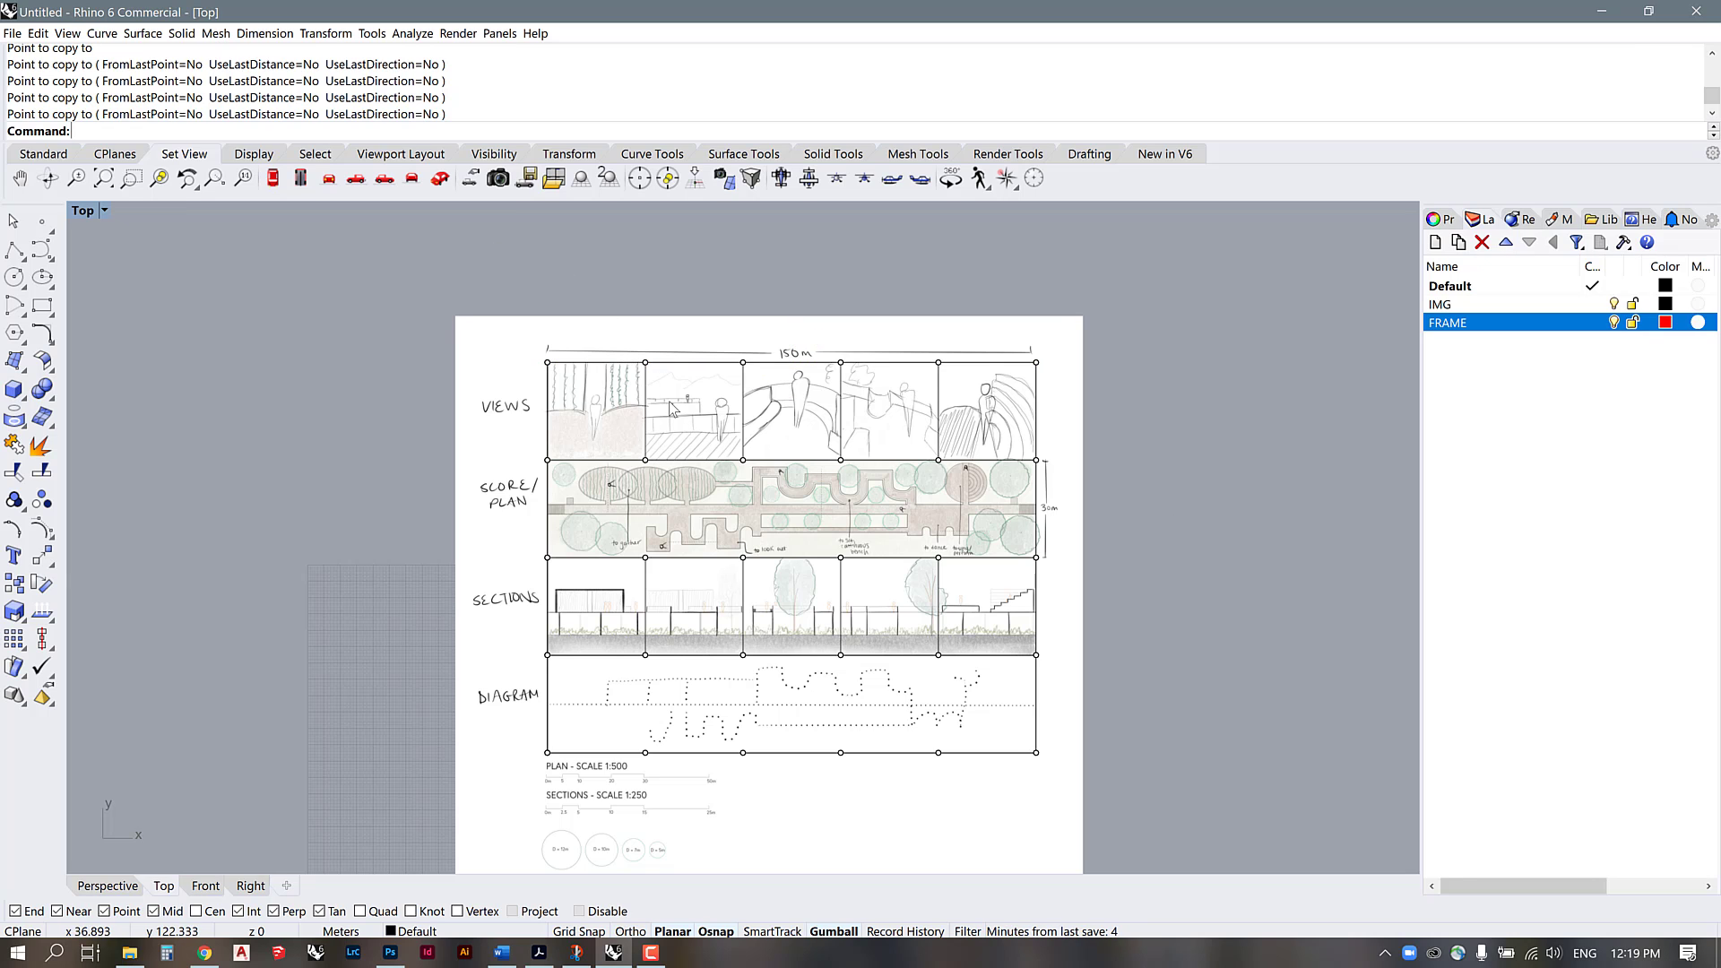
Step: Draw a vertical line across the Views row at the first interior division point
{"action": "type", "text": "l"}
{"action": "key", "text": "Return"}
{"action": "left_click", "coordinate": [645, 362]}
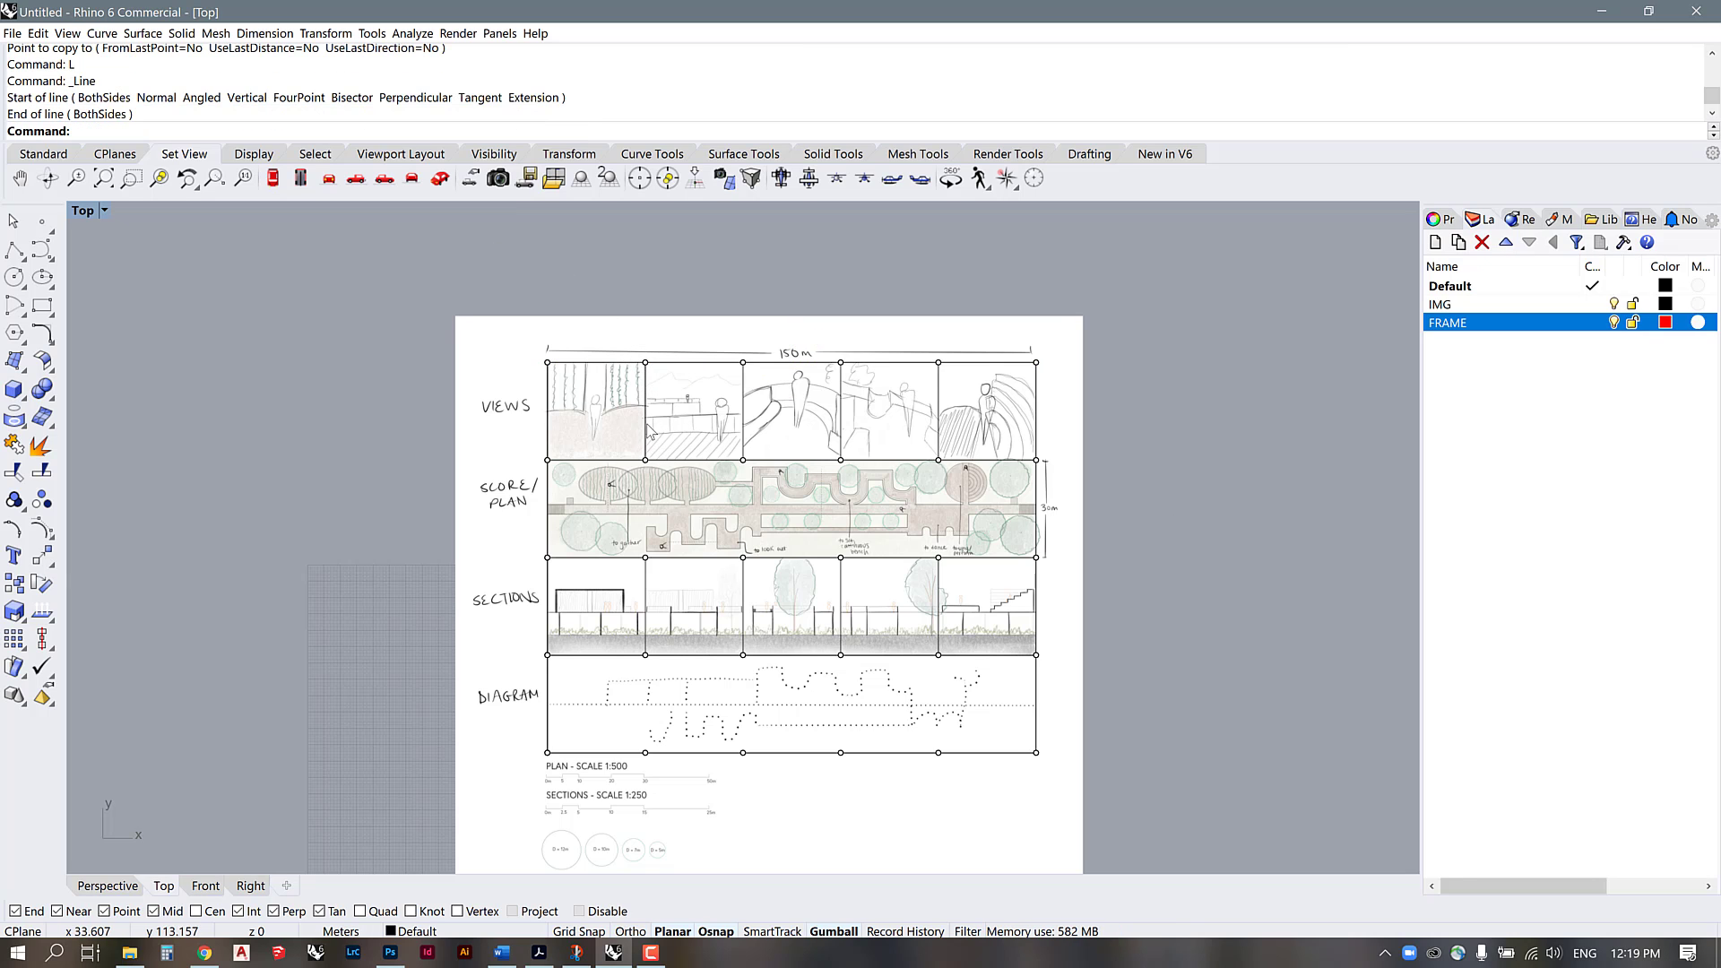
Step: Copy the vertical divider to the other three interior points of the Views row and all four of the Sections row
{"action": "left_click", "coordinate": [649, 430]}
{"action": "left_click", "coordinate": [686, 475]}
{"action": "type", "text": "co"}
{"action": "key", "text": "Return"}
{"action": "left_click", "coordinate": [645, 362]}
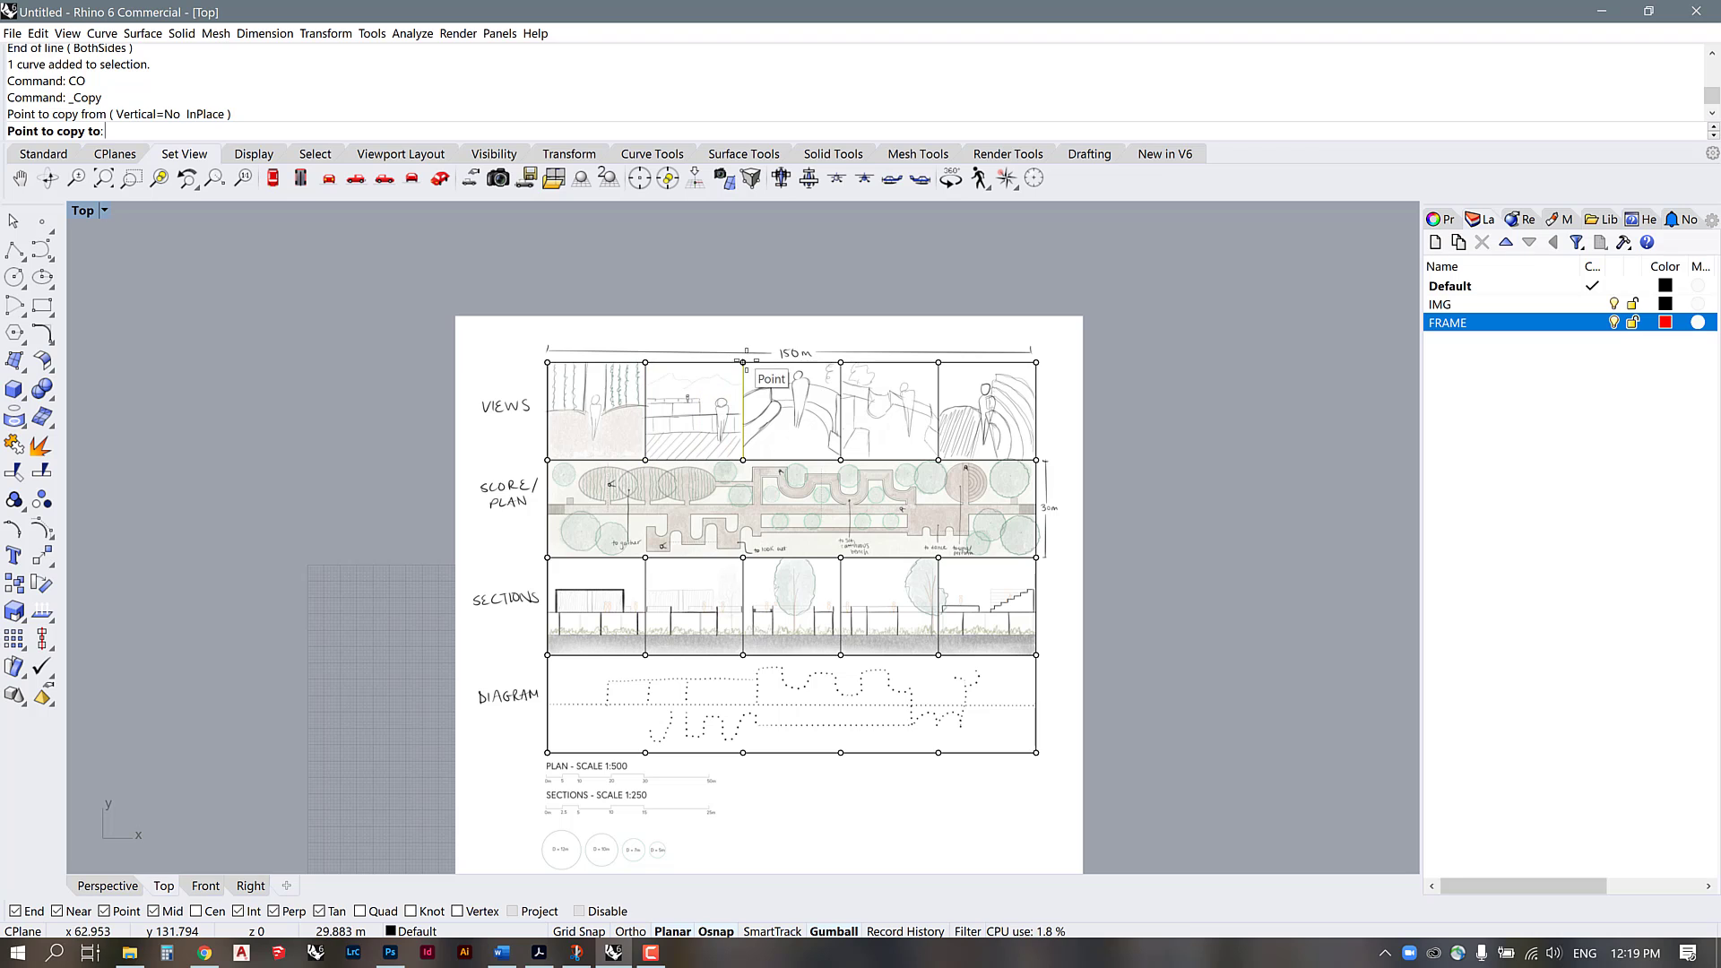
{"action": "left_click", "coordinate": [743, 363]}
{"action": "left_click", "coordinate": [841, 362]}
{"action": "left_click", "coordinate": [939, 362]}
{"action": "left_click", "coordinate": [939, 557]}
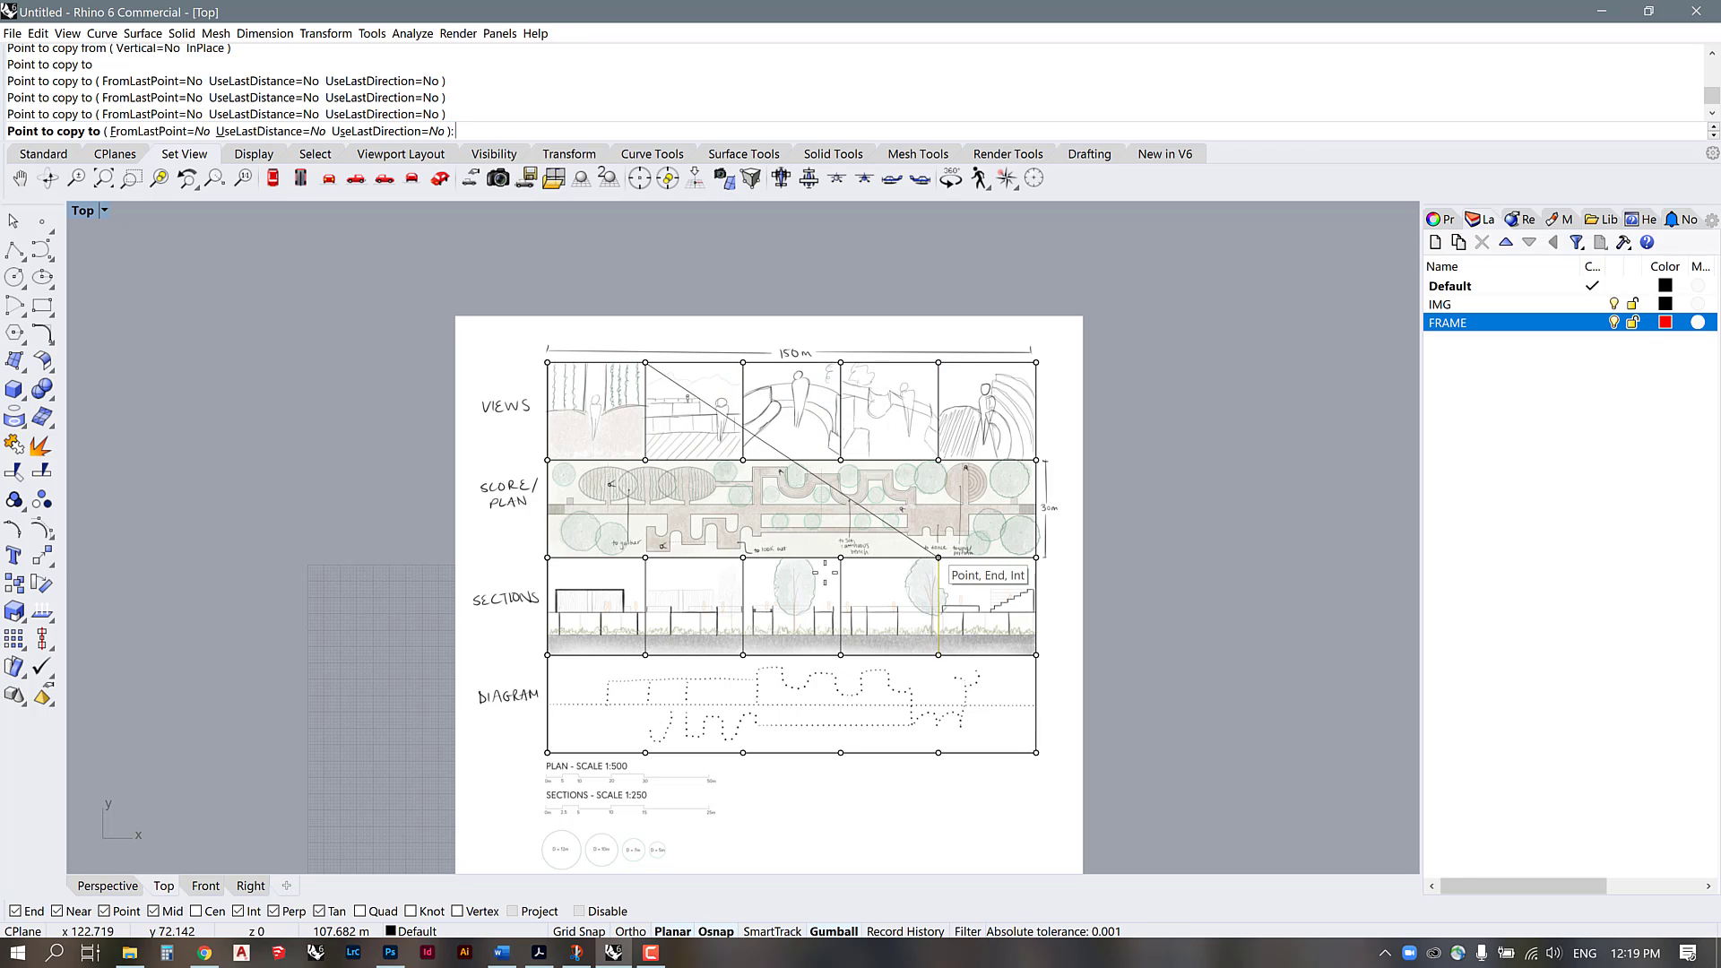
{"action": "left_click", "coordinate": [841, 558]}
{"action": "left_click", "coordinate": [743, 558]}
{"action": "left_click", "coordinate": [645, 558]}
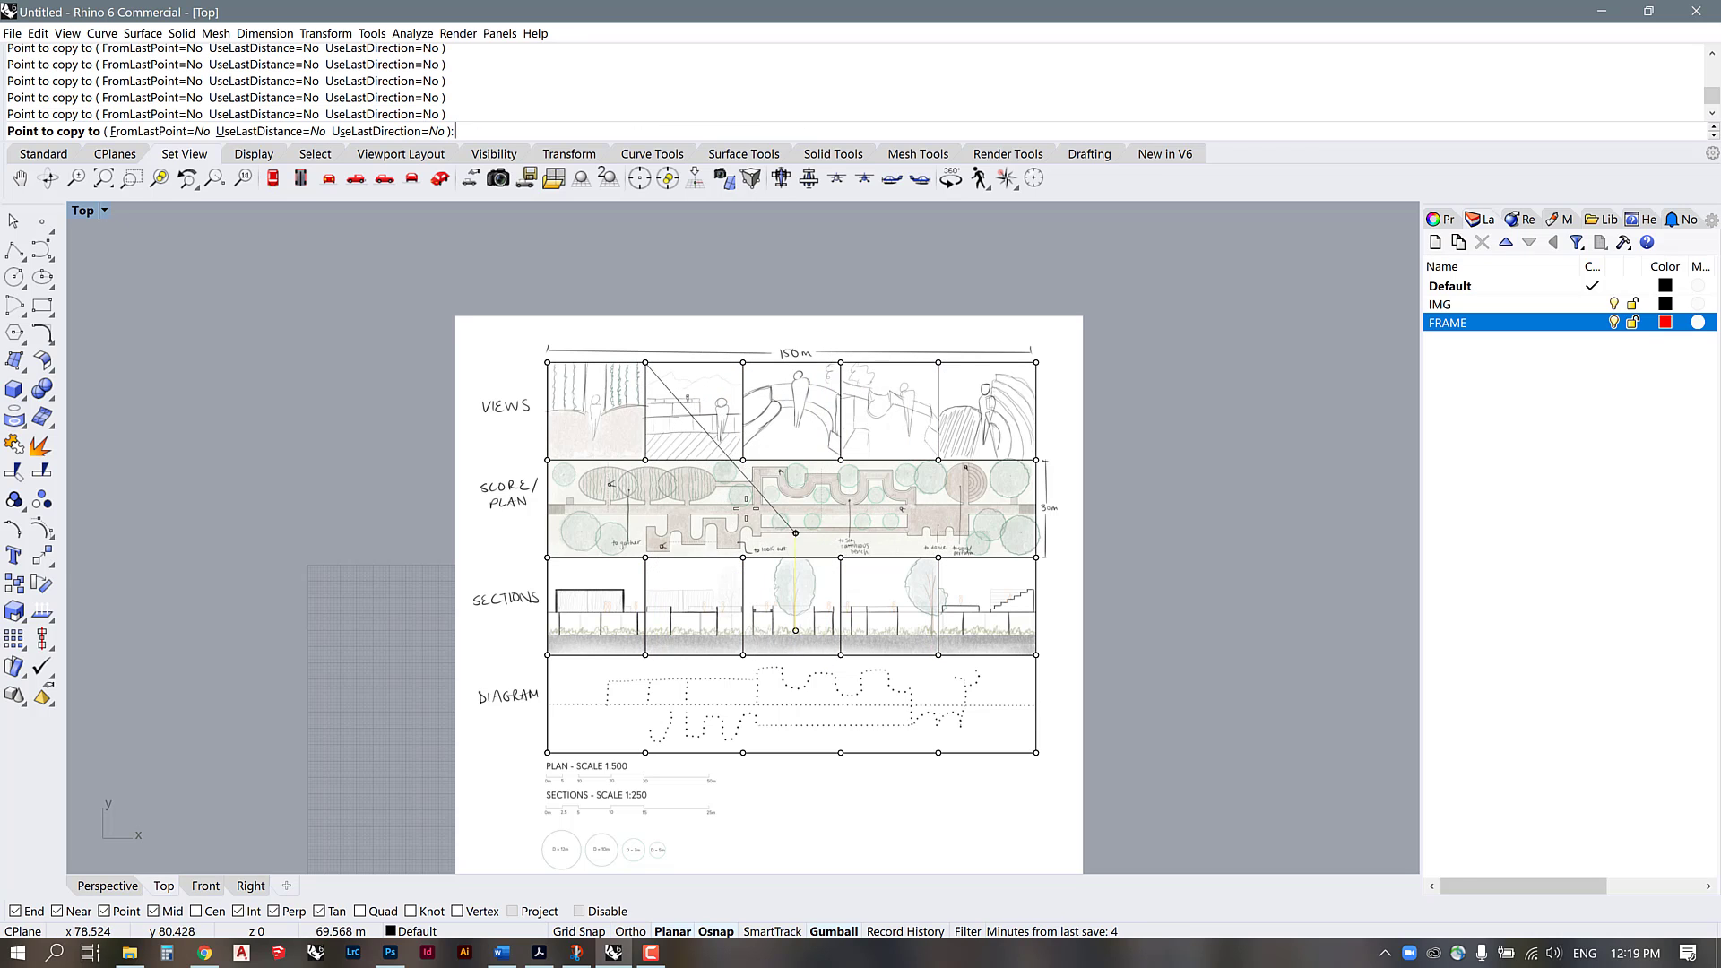
{"action": "key", "text": "Return"}
Step: Select all point objects with SelPt and delete them
{"action": "type", "text": "selpt"}
{"action": "key", "text": "Return"}
{"action": "key", "text": "Delete"}
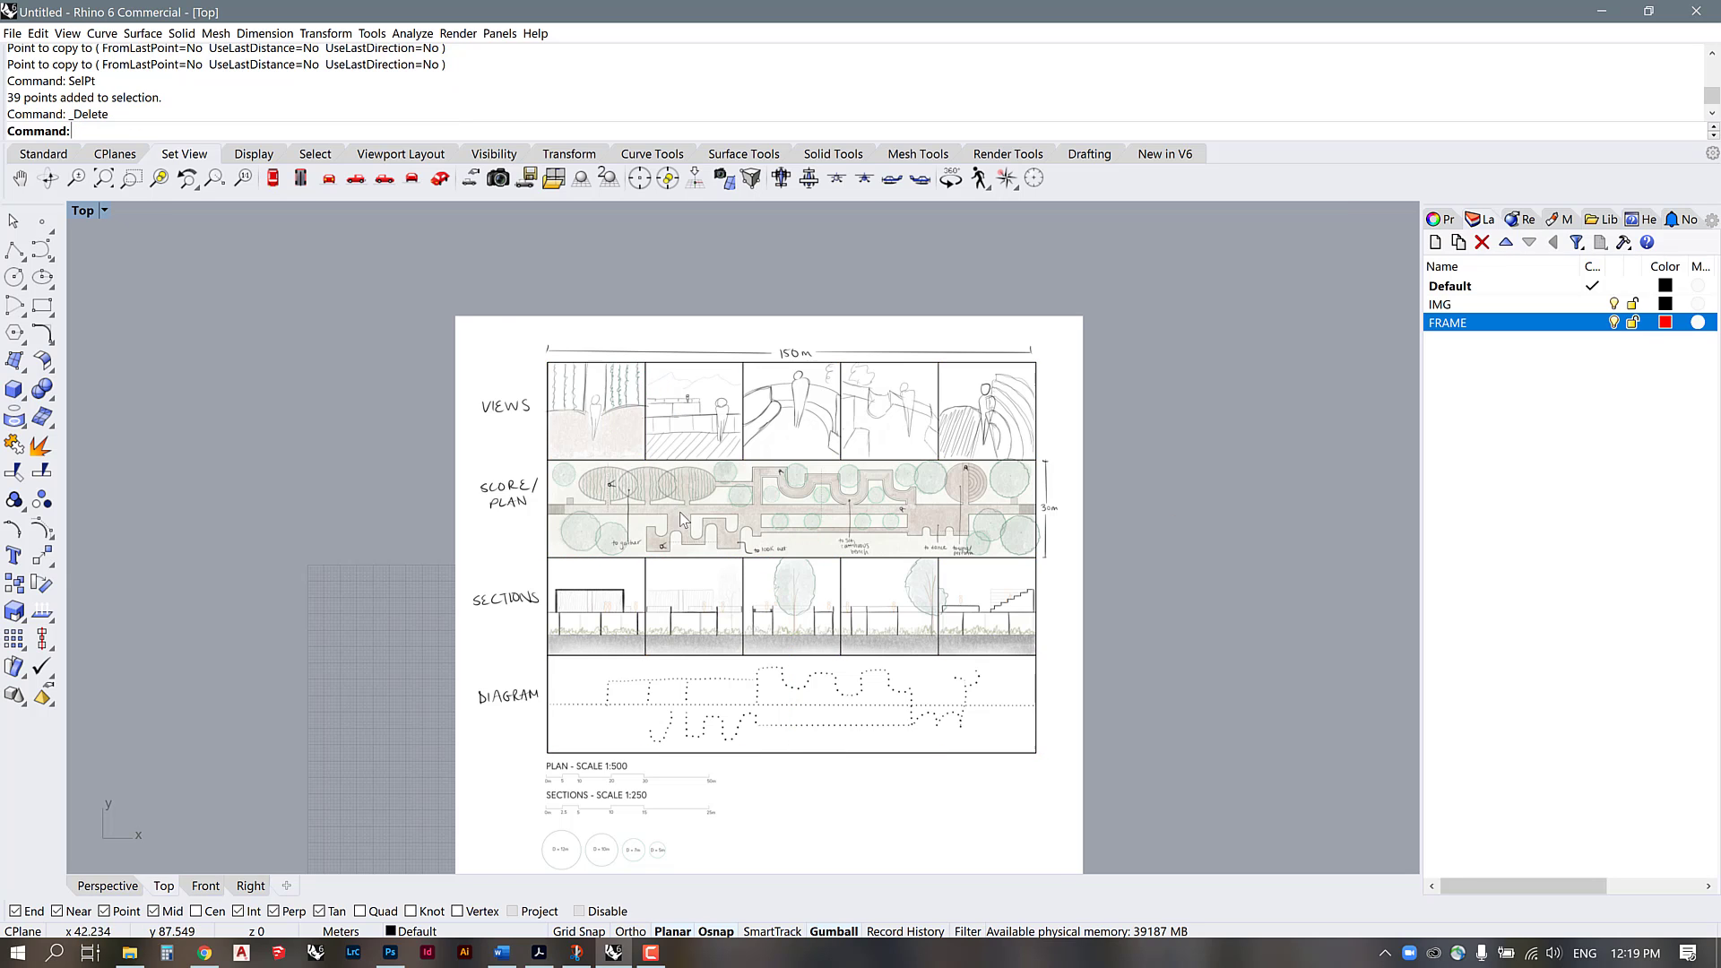
Step: Select all the frame and divider curves and join them
{"action": "left_click_drag", "start_coordinate": [447, 278], "coordinate": [1117, 793]}
{"action": "type", "text": "j"}
{"action": "key", "text": "Return"}
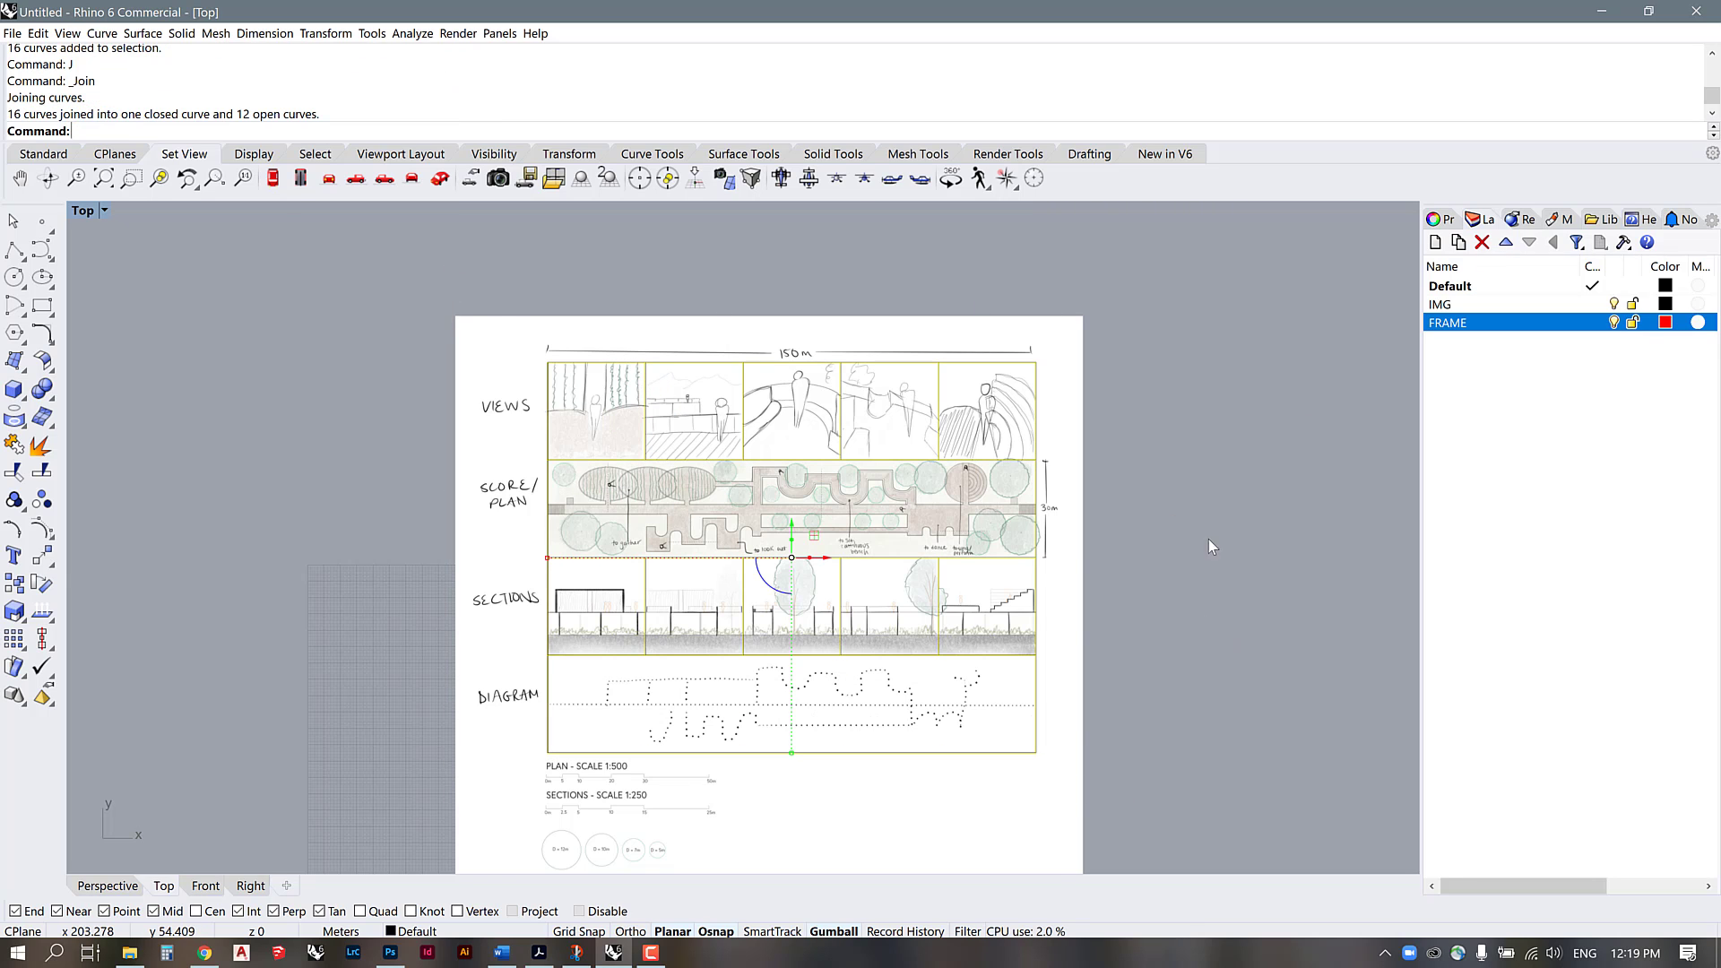
Step: Hide and show the IMG layer again to examine the frame linework on its own
{"action": "left_click", "coordinate": [1615, 304]}
{"action": "left_click", "coordinate": [1615, 305]}
{"action": "left_click", "coordinate": [1319, 482]}
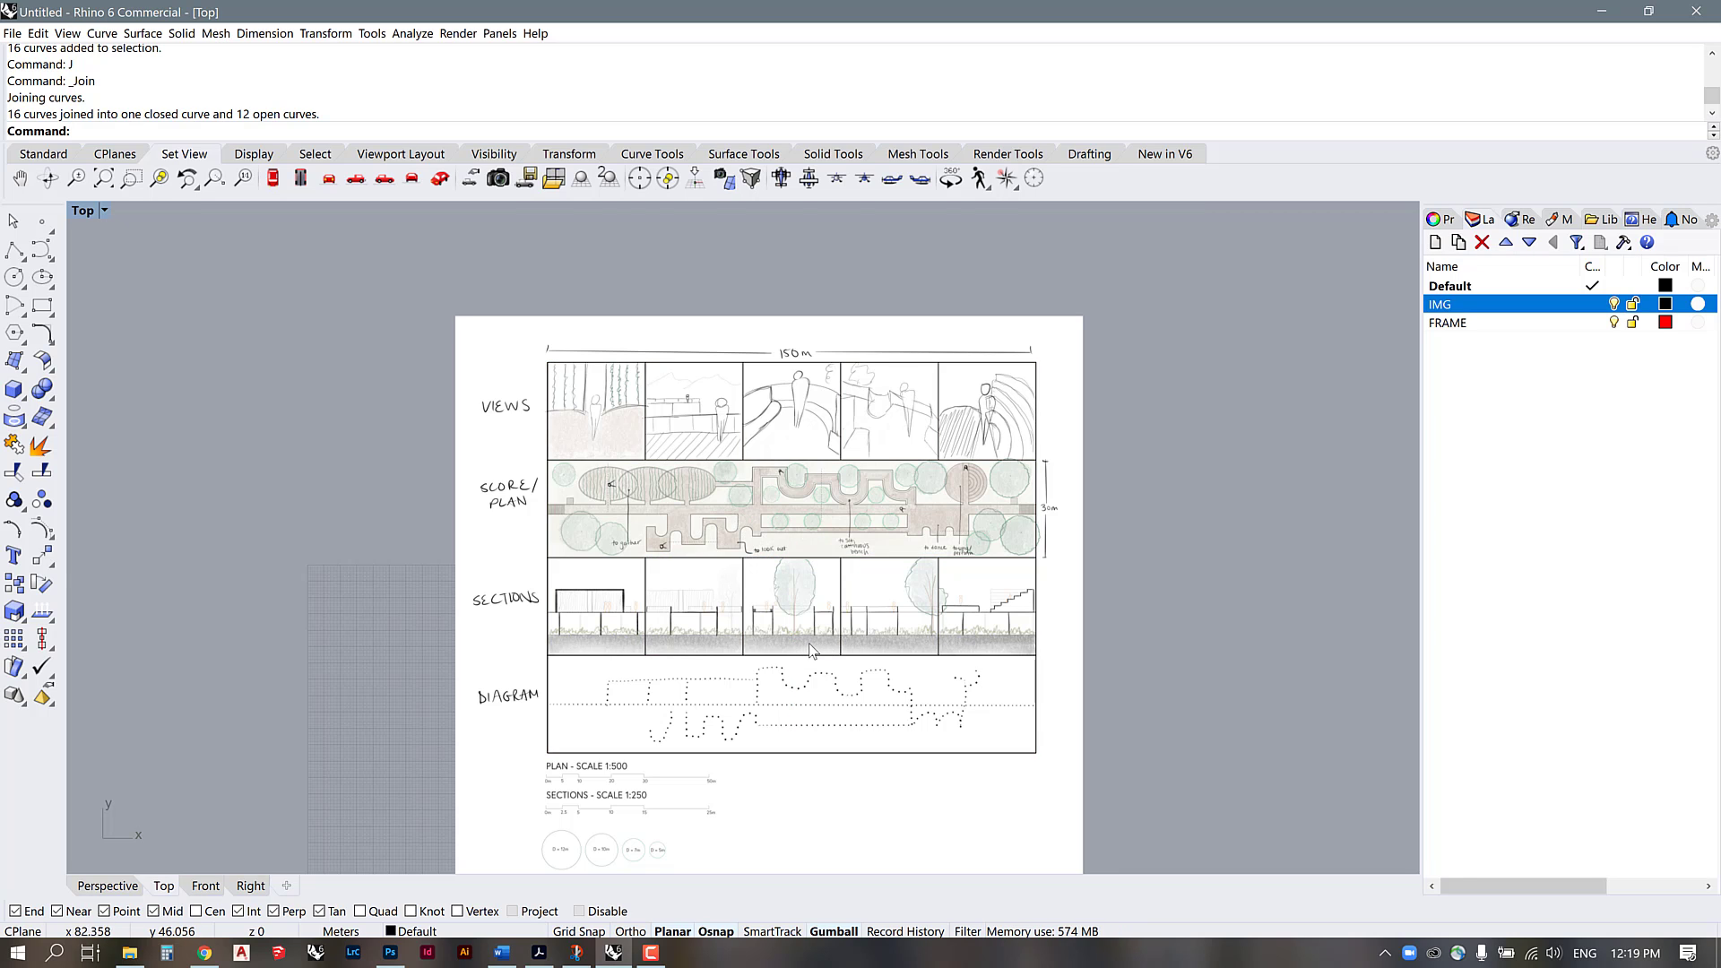
{"action": "scroll", "coordinate": [777, 538], "scroll_direction": "down", "scroll_amount": 3}
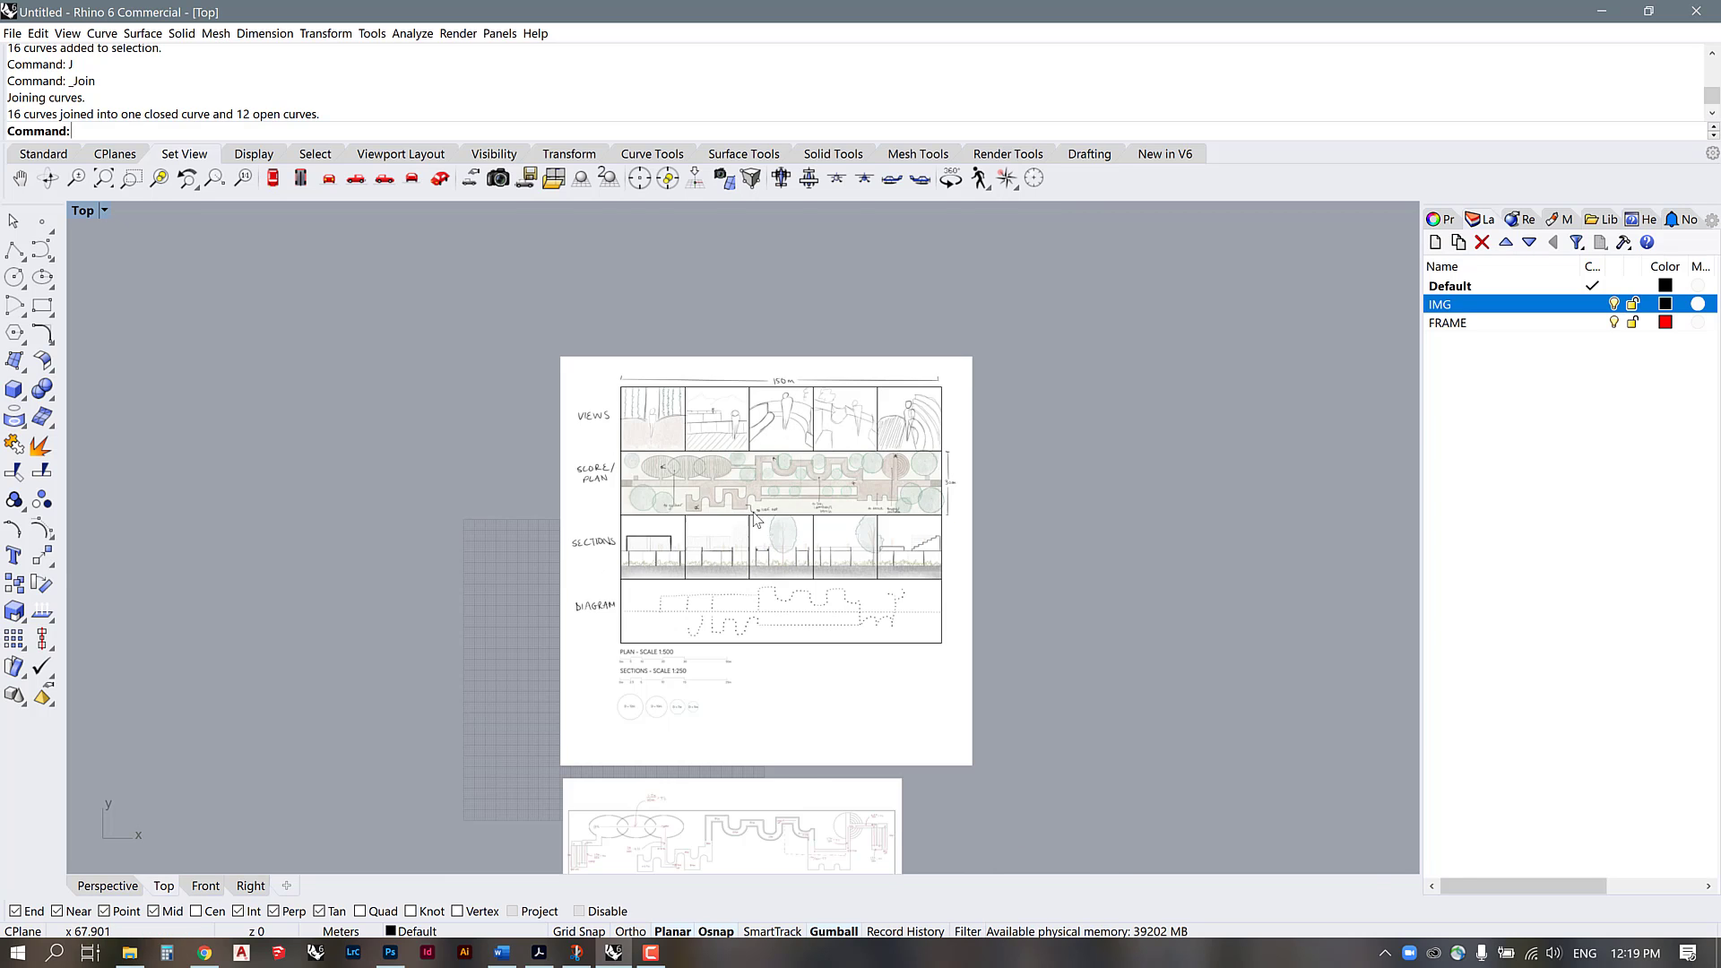
Step: Select all frame and divider curves and start exporting the selection into a new folder named EX5_Layout in Tutorials
{"action": "scroll", "coordinate": [703, 849], "scroll_direction": "up", "scroll_amount": 3}
{"action": "scroll", "coordinate": [718, 816], "scroll_direction": "up", "scroll_amount": 4}
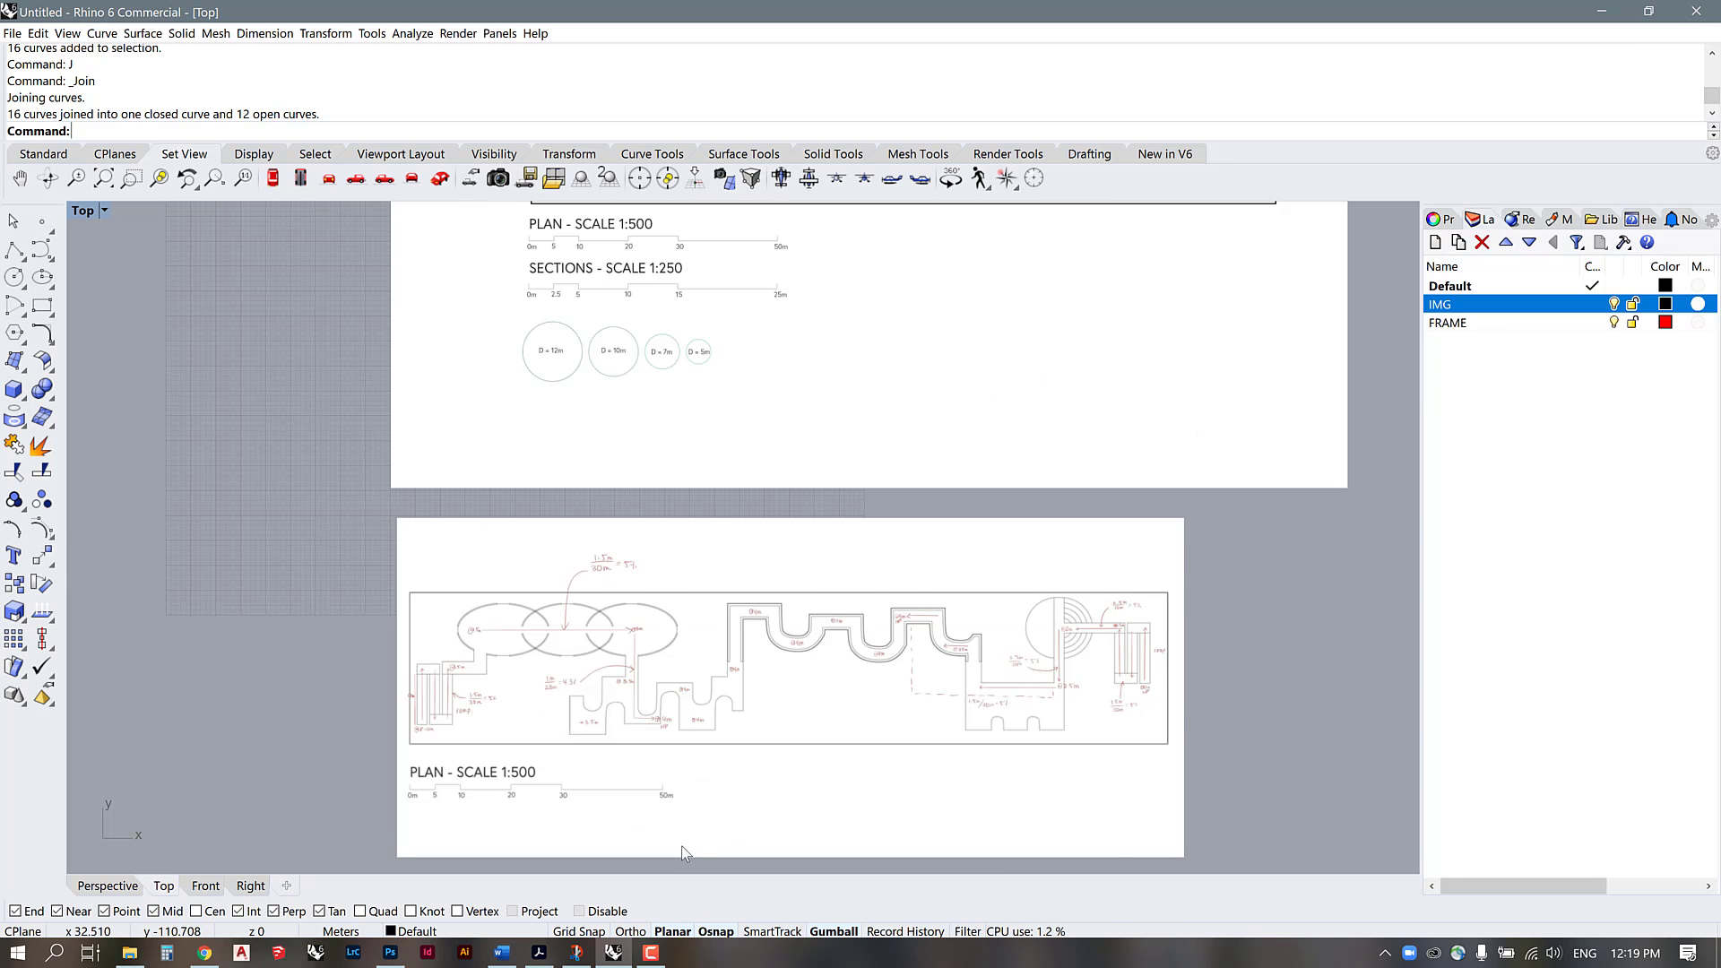
{"action": "scroll", "coordinate": [719, 816], "scroll_direction": "up", "scroll_amount": 1}
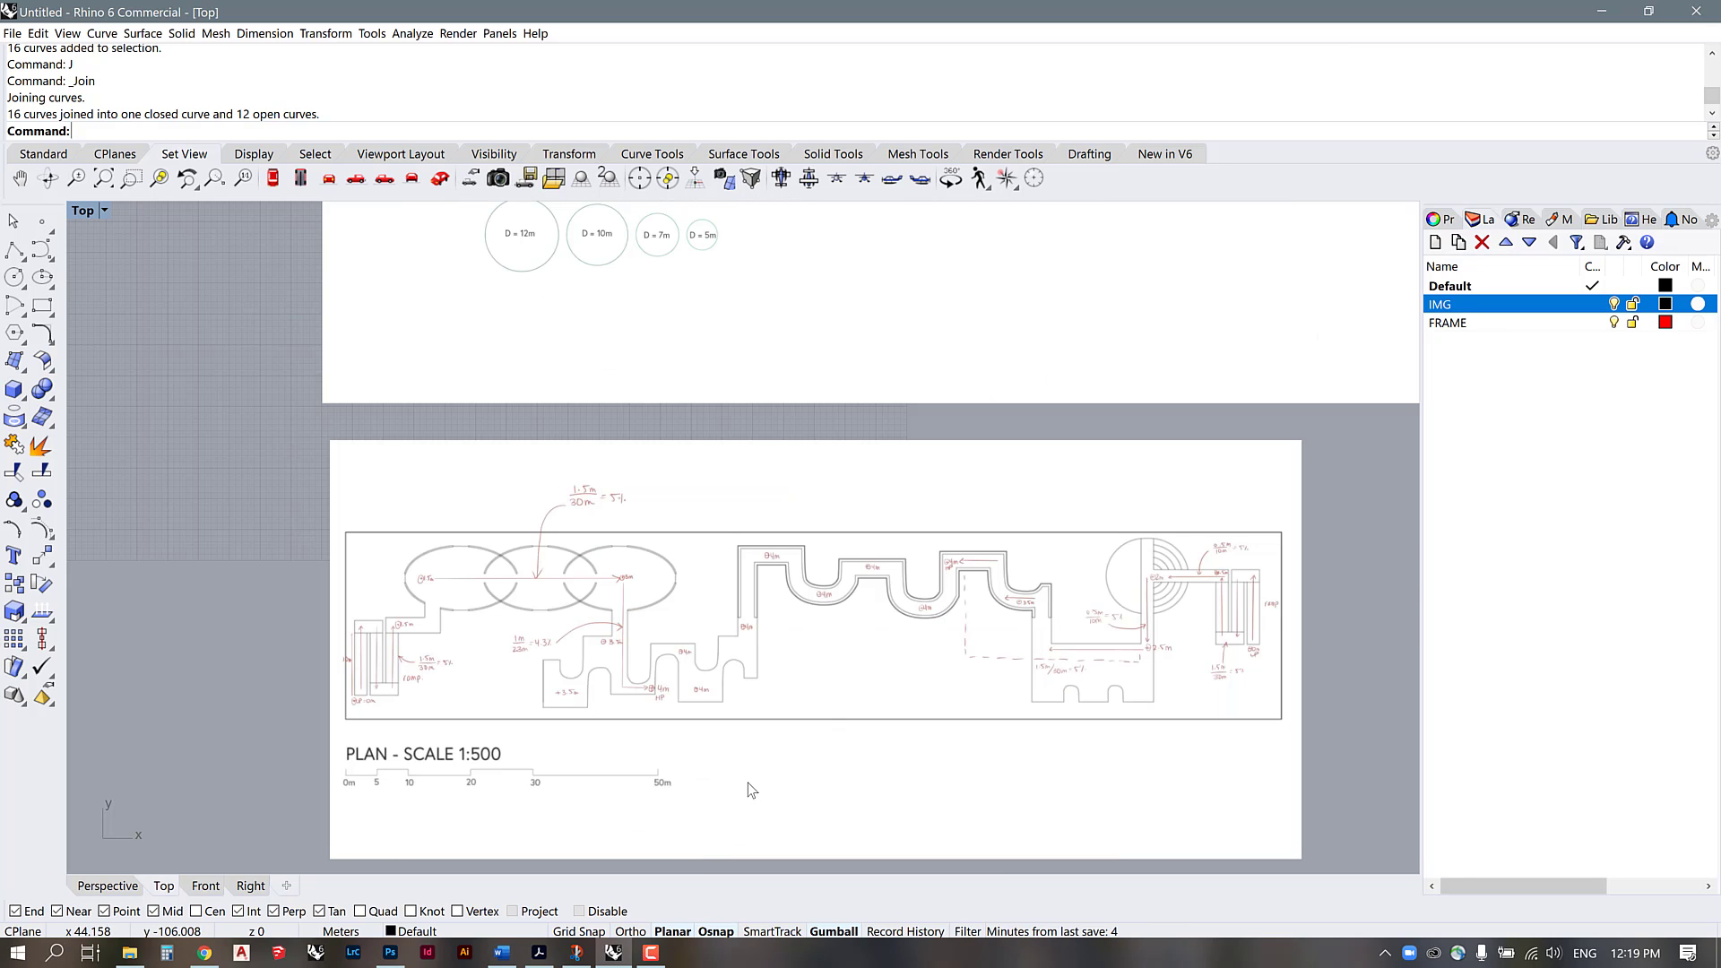
{"action": "scroll", "coordinate": [748, 783], "scroll_direction": "down", "scroll_amount": 3}
{"action": "scroll", "coordinate": [949, 254], "scroll_direction": "up", "scroll_amount": 2}
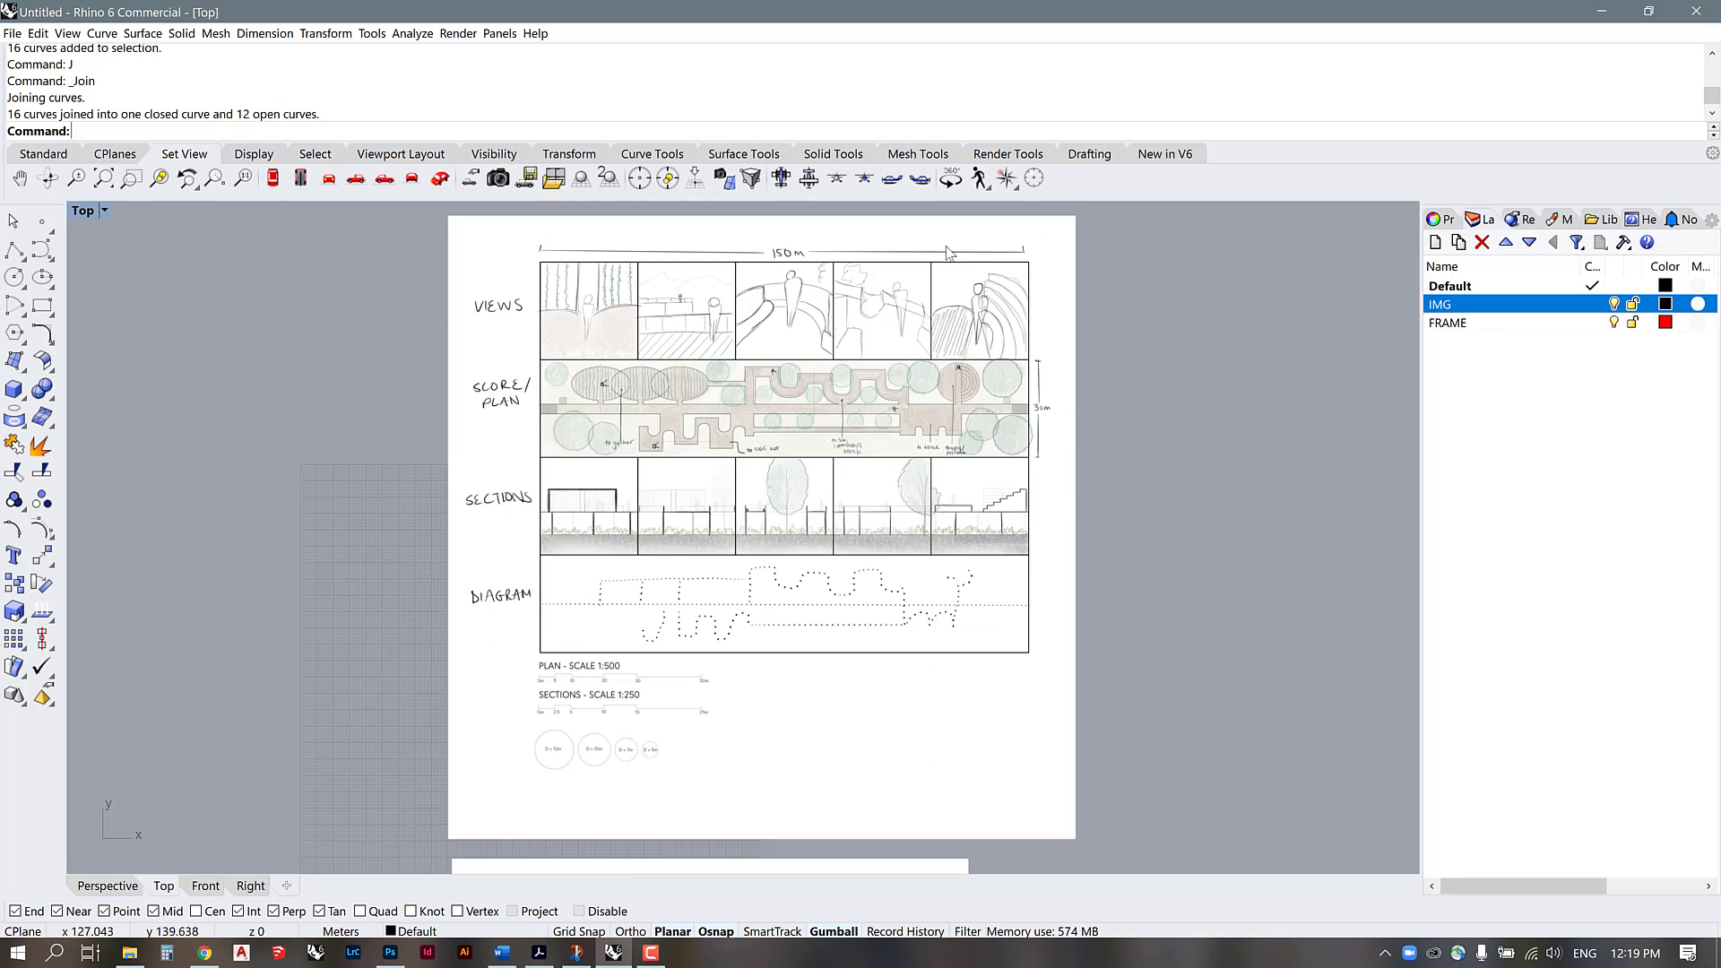
{"action": "left_click_drag", "start_coordinate": [428, 221], "coordinate": [1109, 688]}
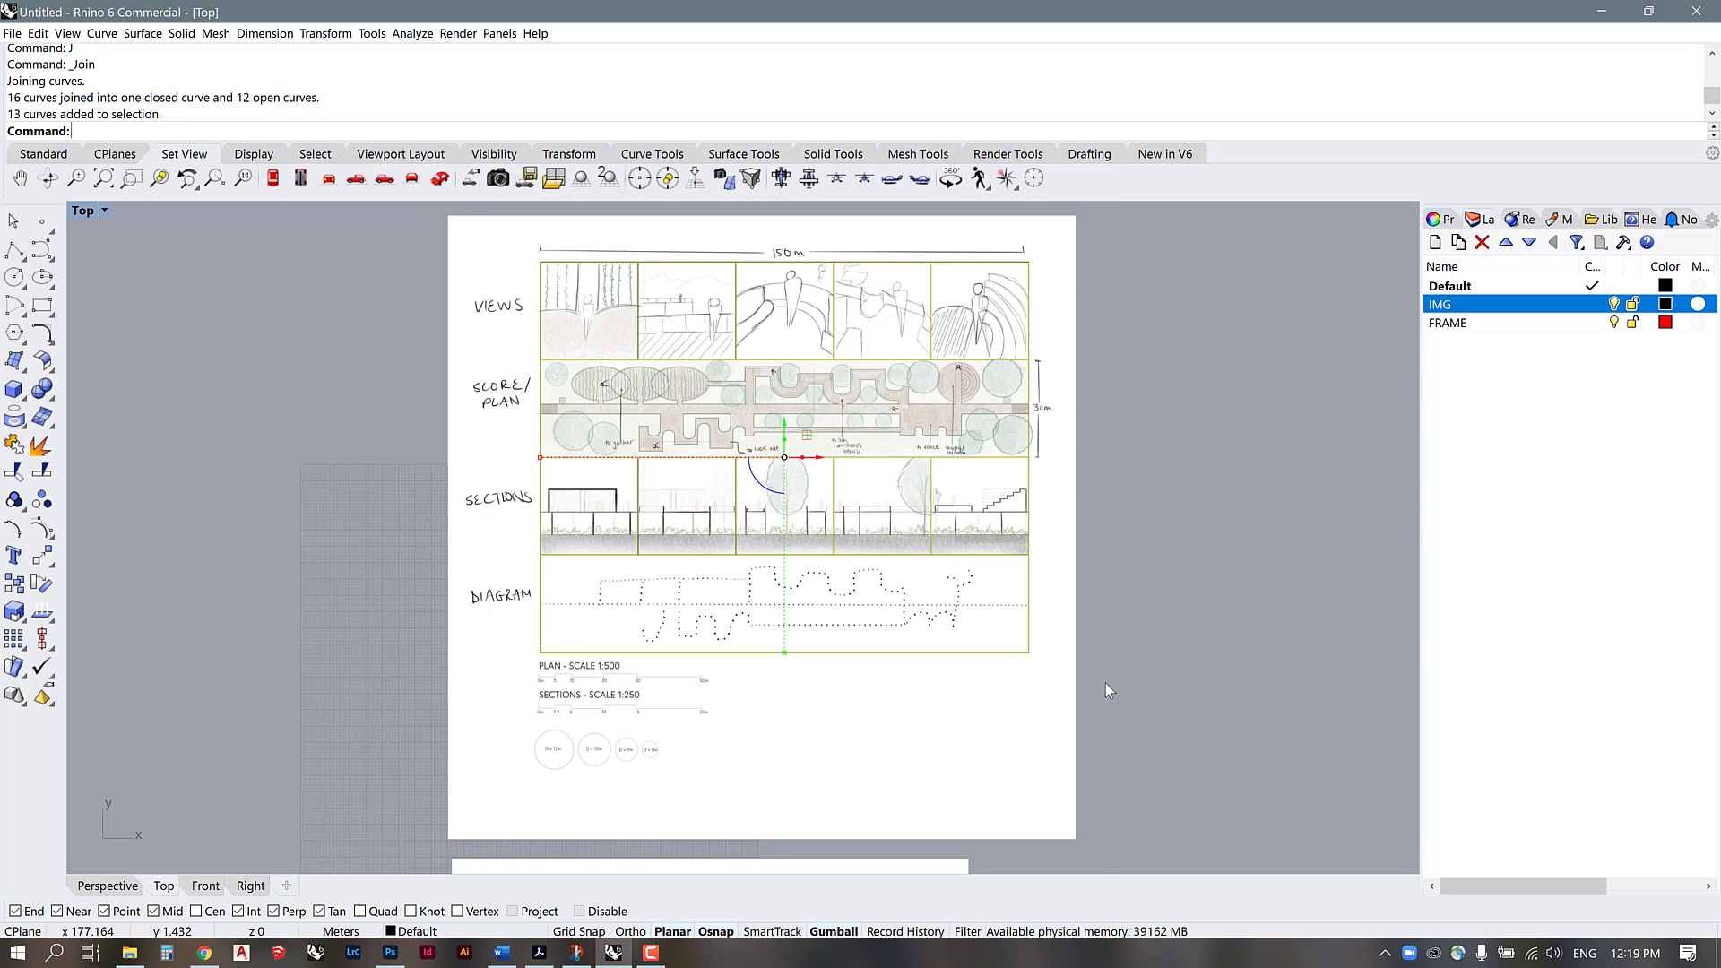
{"action": "left_click", "coordinate": [13, 34]}
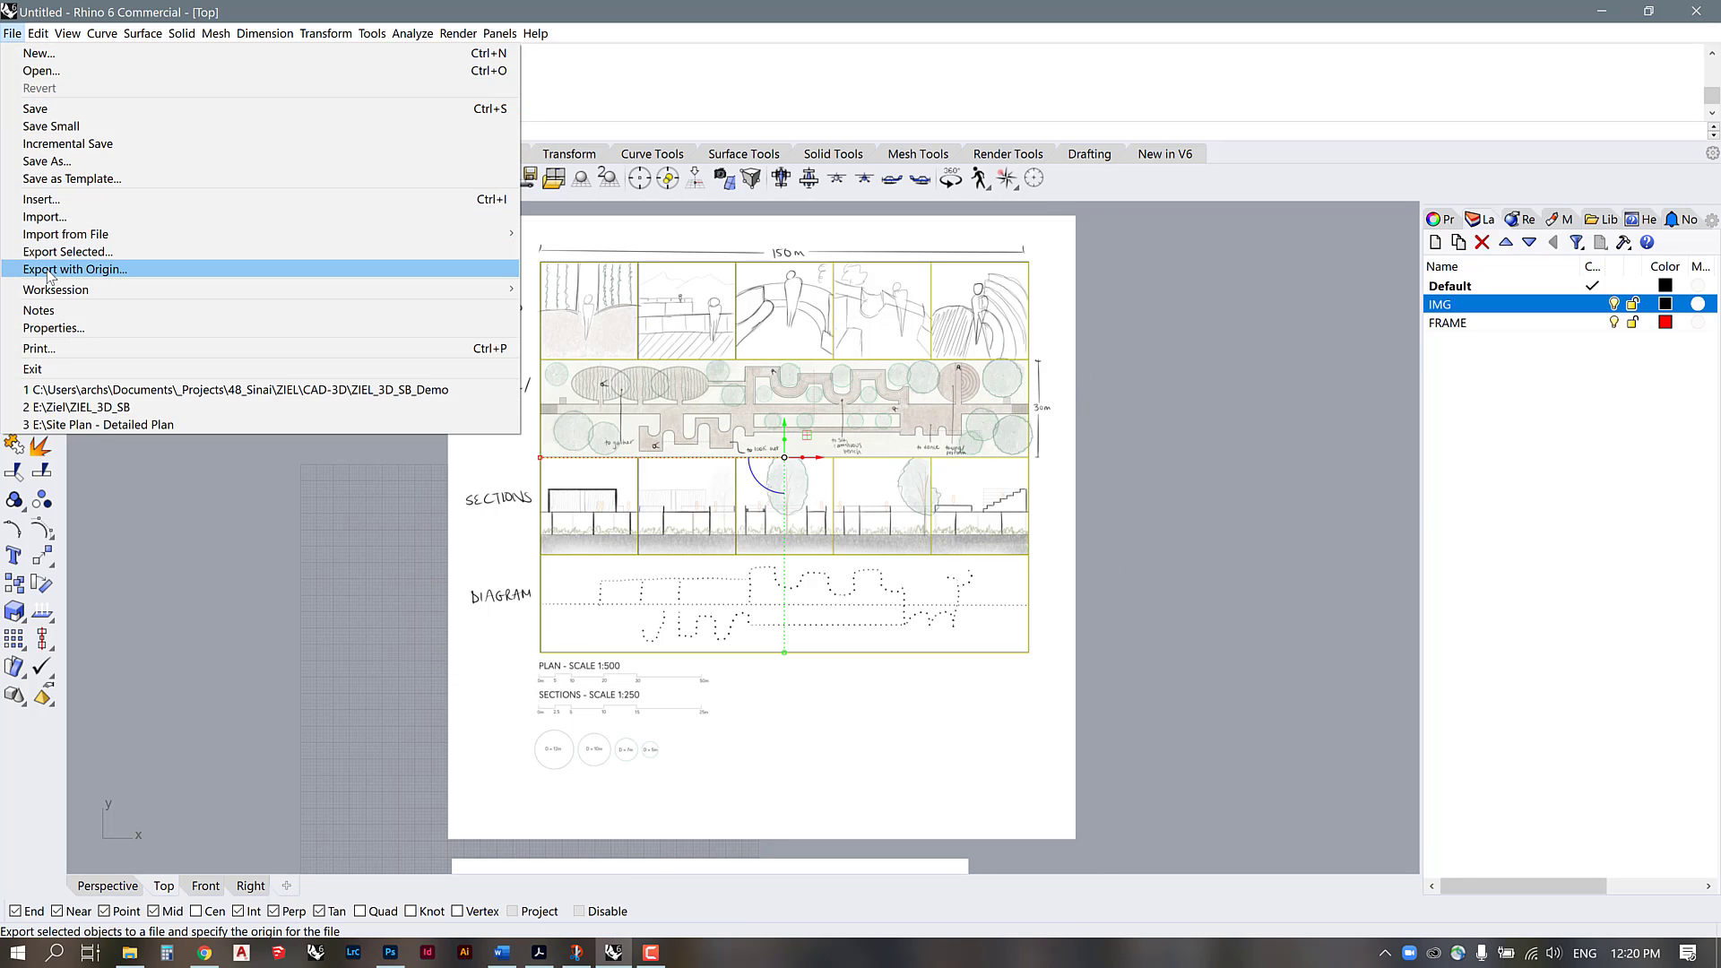
{"action": "left_click", "coordinate": [49, 251]}
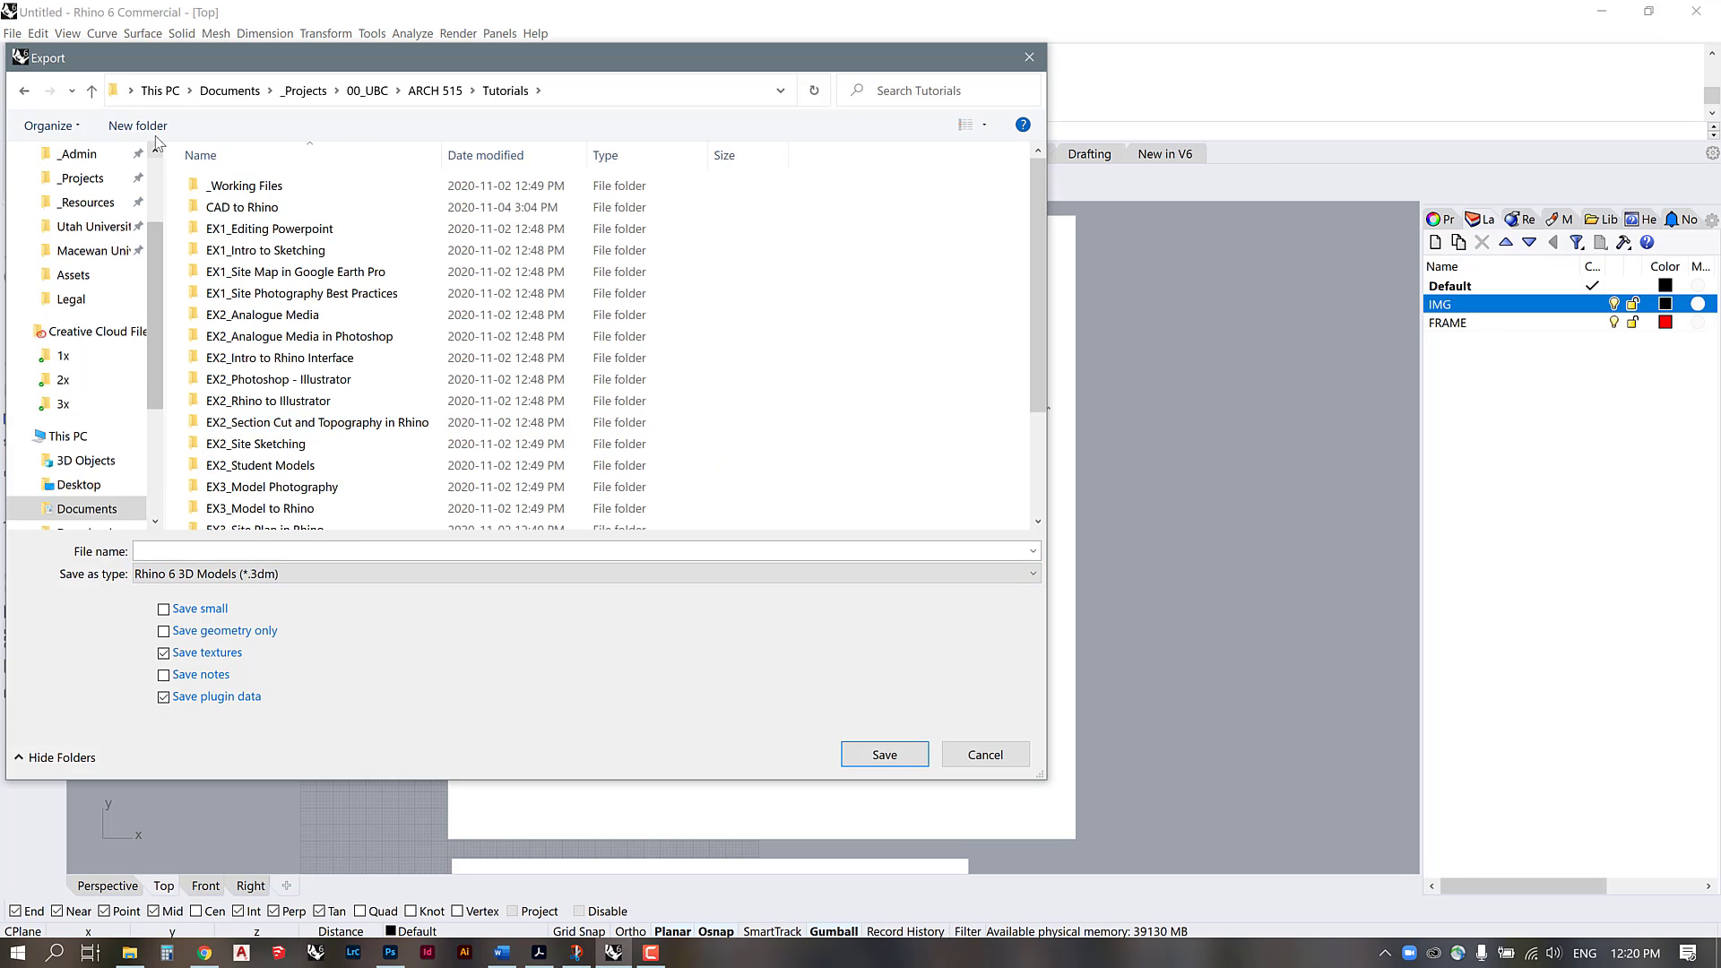
{"action": "key", "text": "ctrl+shift+n"}
{"action": "type", "text": "EX5_Layout"}
{"action": "key", "text": "Return"}
{"action": "key", "text": "Return"}
Step: Export the curves as Layout-Guides_200 in Adobe Illustrator format, preserving the model scale at 2 meters = 10 mm
{"action": "left_click", "coordinate": [281, 552]}
{"action": "type", "text": "Layout-G"}
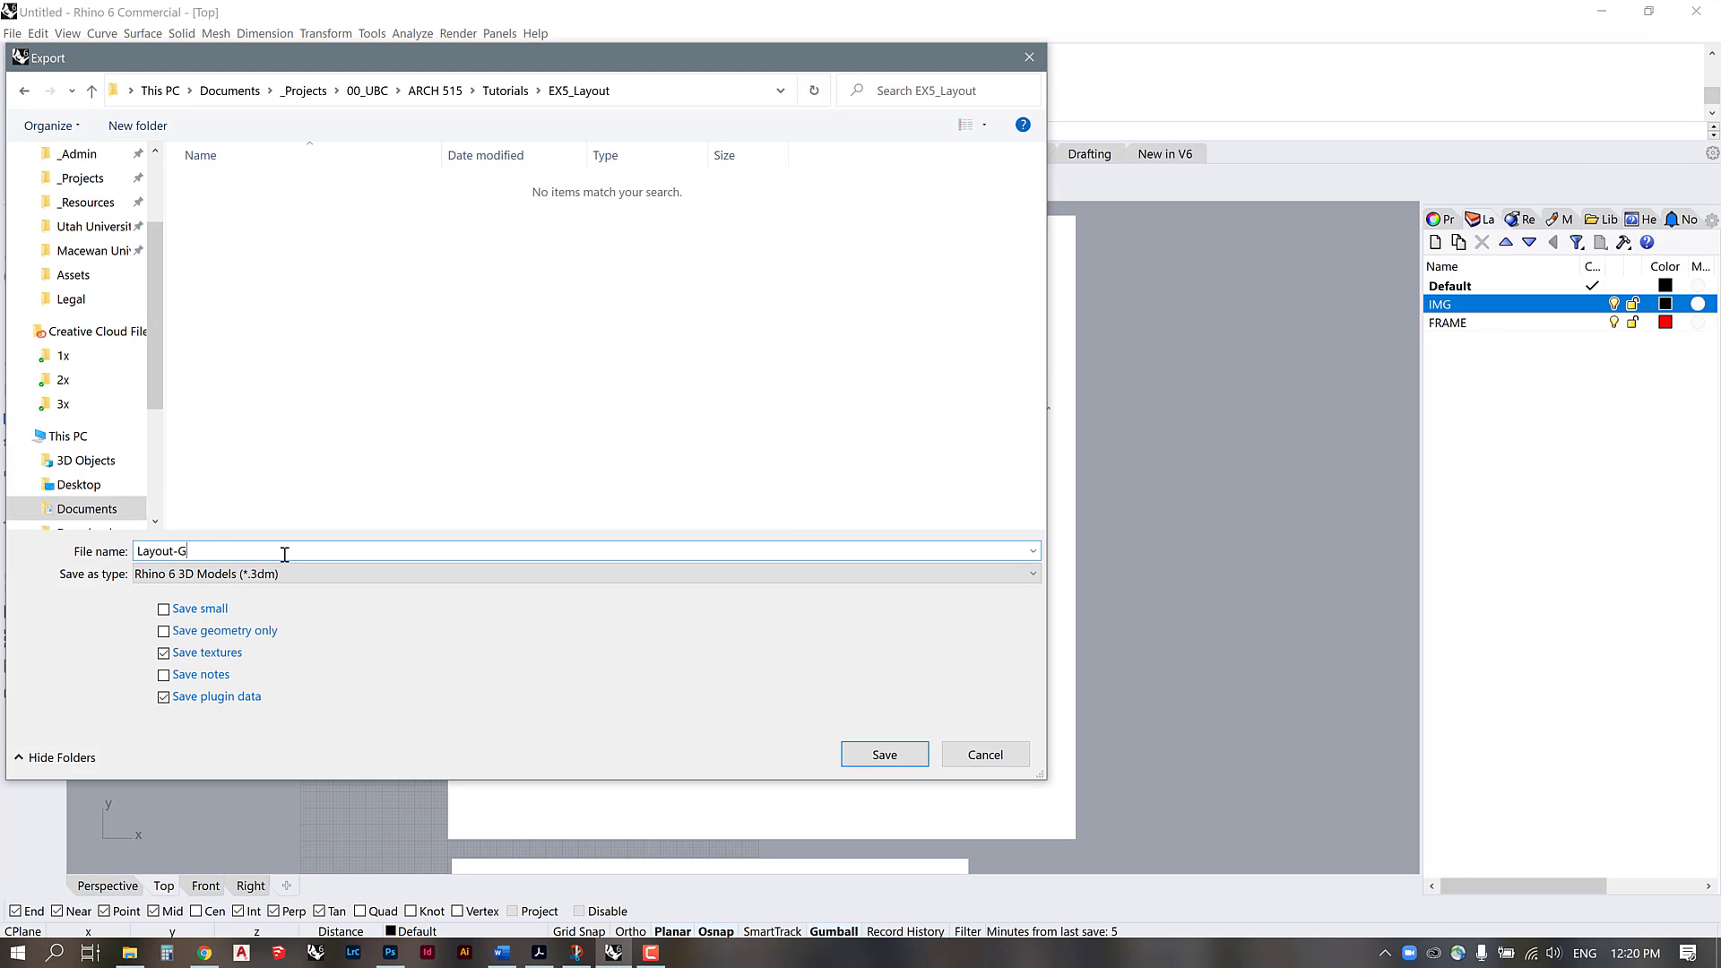
{"action": "type", "text": "uides_200"}
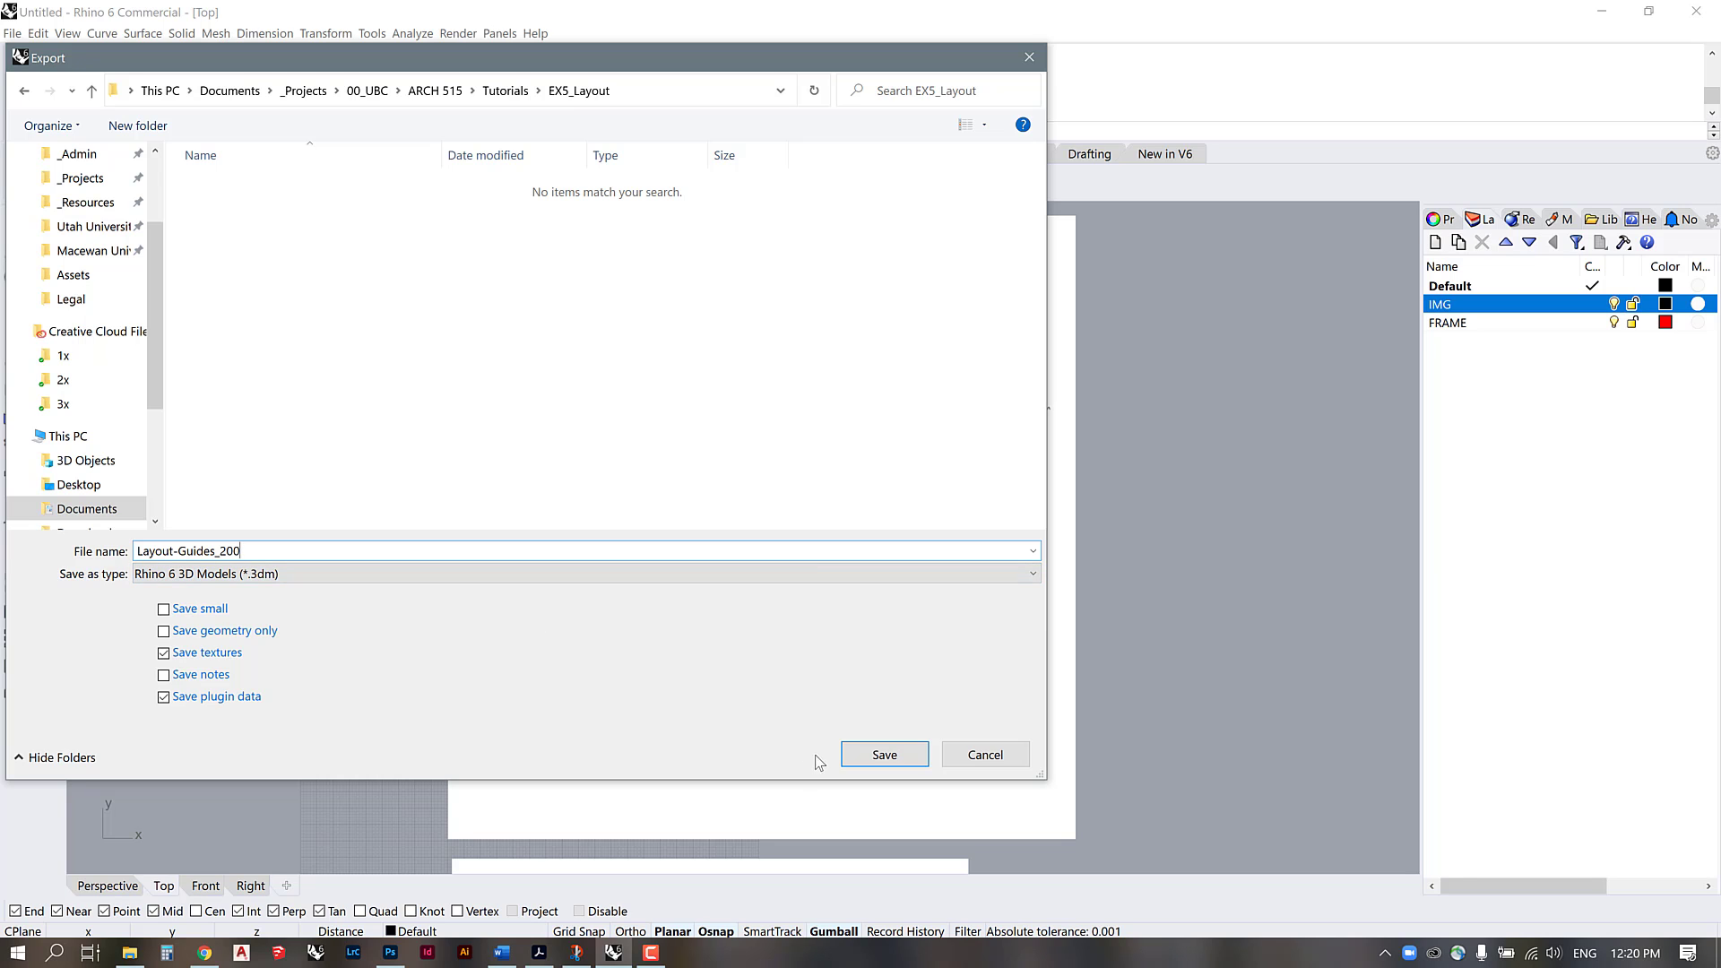
{"action": "left_click", "coordinate": [399, 574]}
{"action": "left_click", "coordinate": [394, 219]}
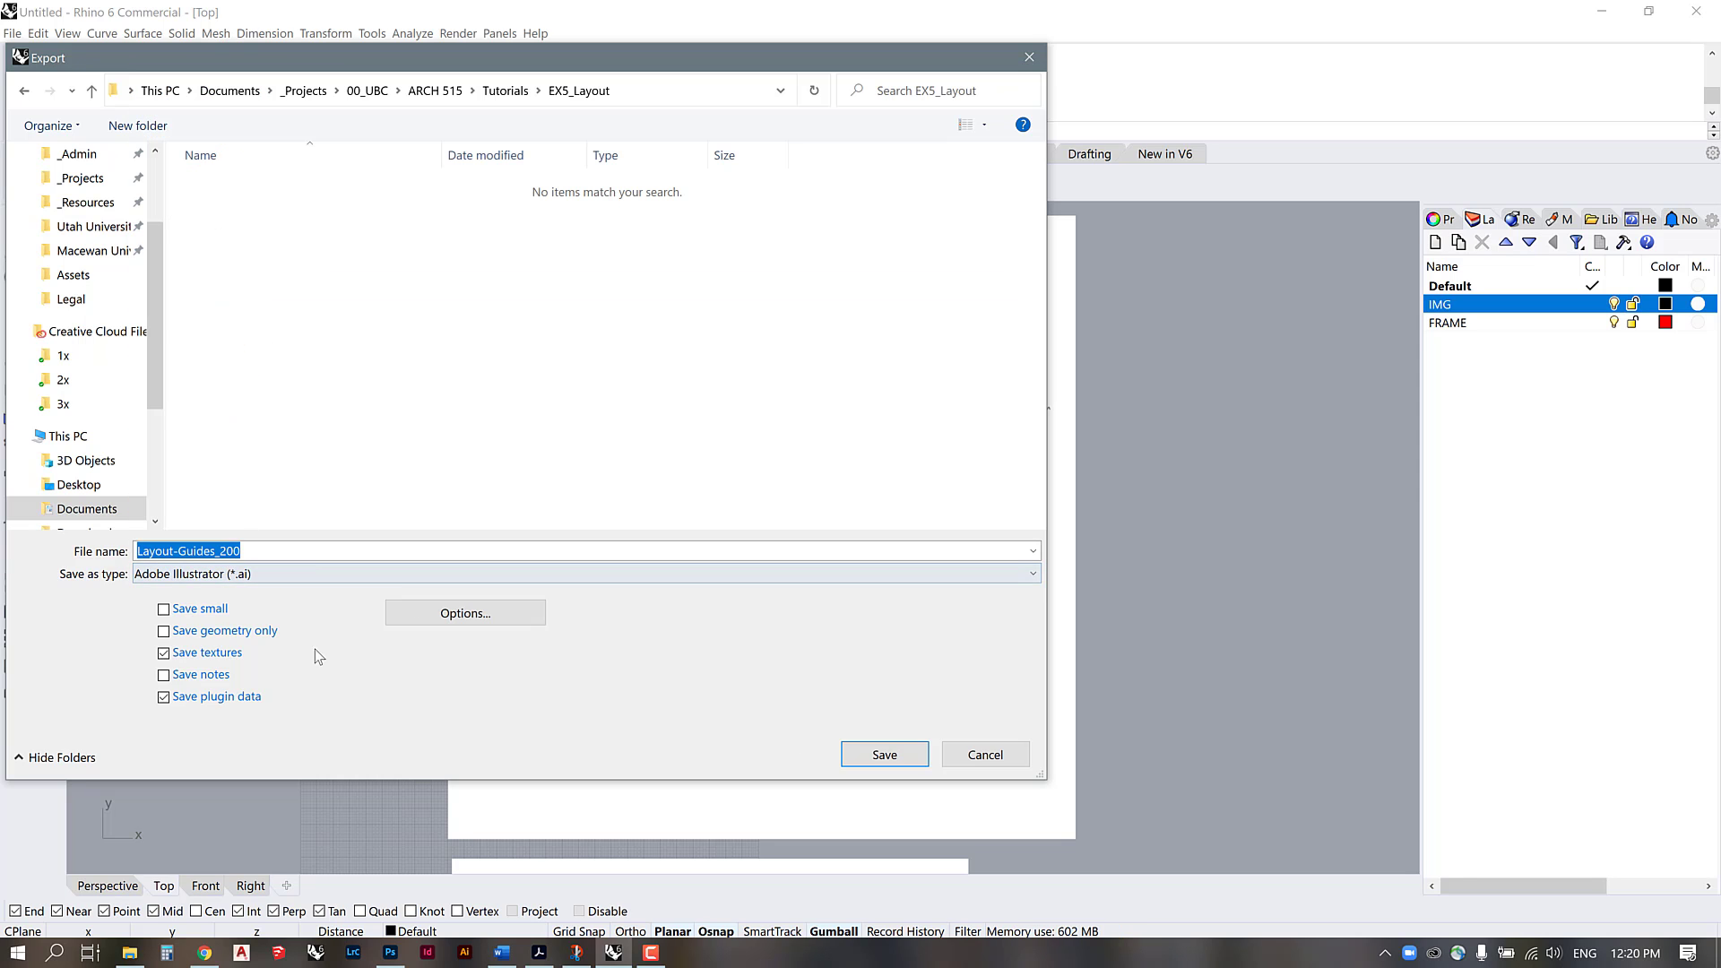
{"action": "left_click", "coordinate": [885, 755]}
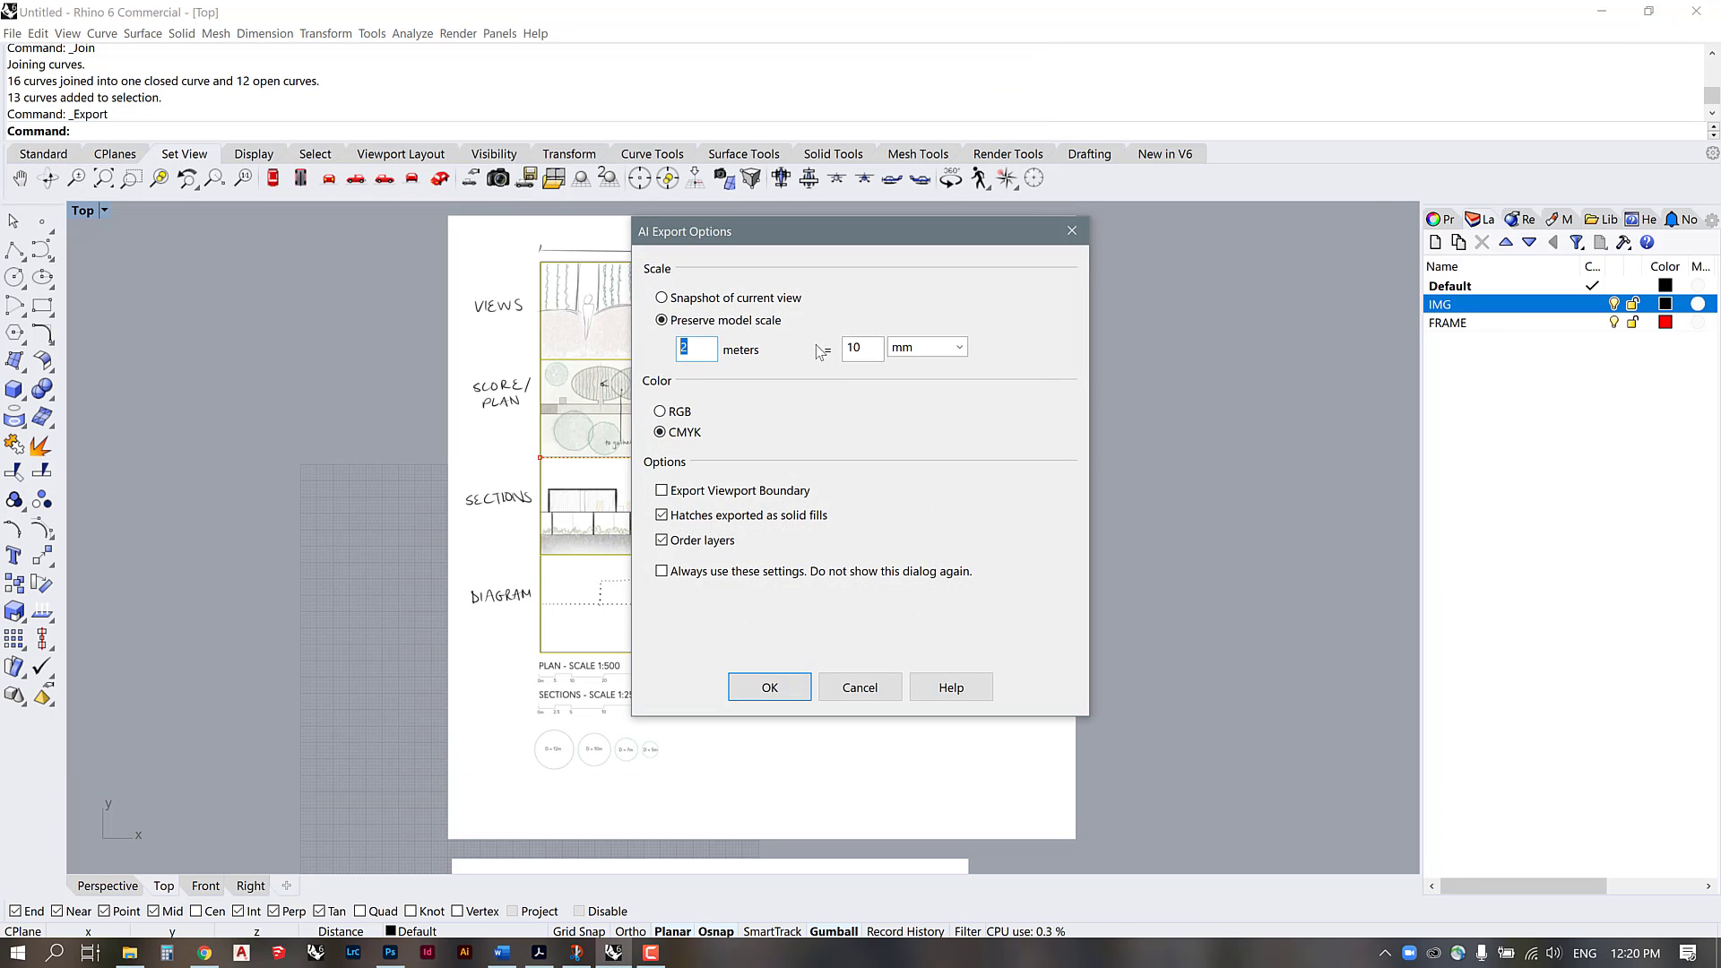
{"action": "left_click_drag", "start_coordinate": [865, 344], "coordinate": [842, 342]}
{"action": "left_click", "coordinate": [773, 691]}
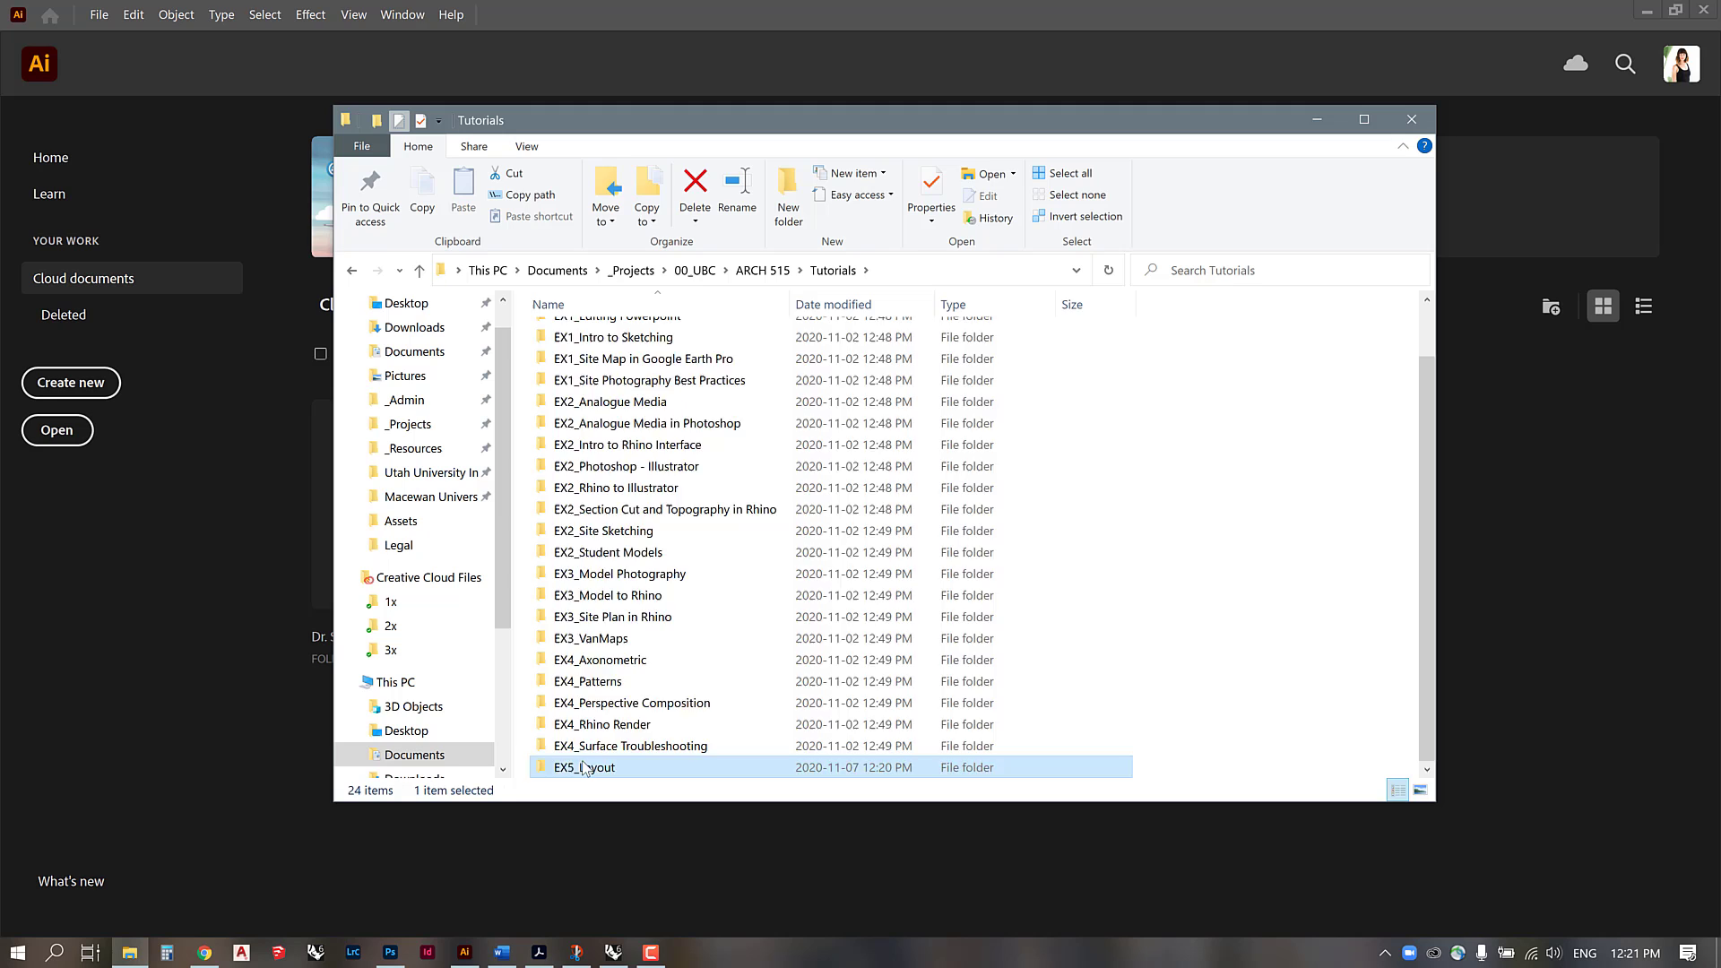
Step: Open the exported Layout-Guides_200 file from the EX5_Layout folder in Illustrator
{"action": "double_click", "coordinate": [430, 769]}
{"action": "left_click_drag", "start_coordinate": [583, 359], "coordinate": [305, 291]}
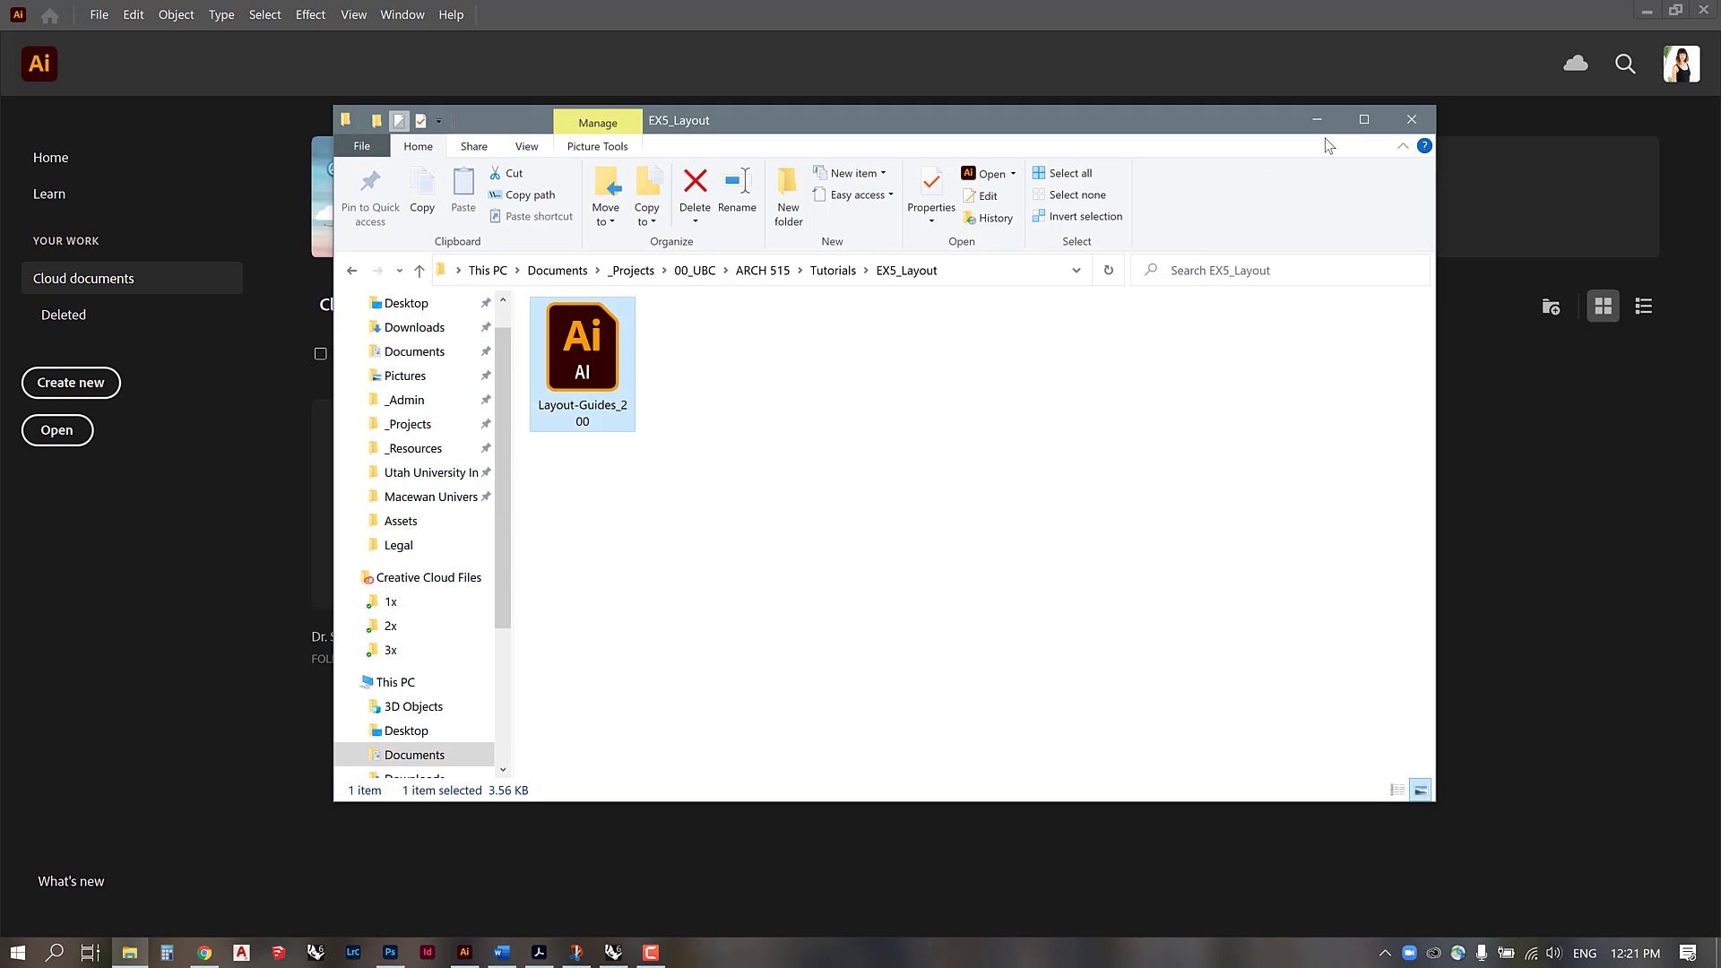
{"action": "left_click", "coordinate": [1321, 120]}
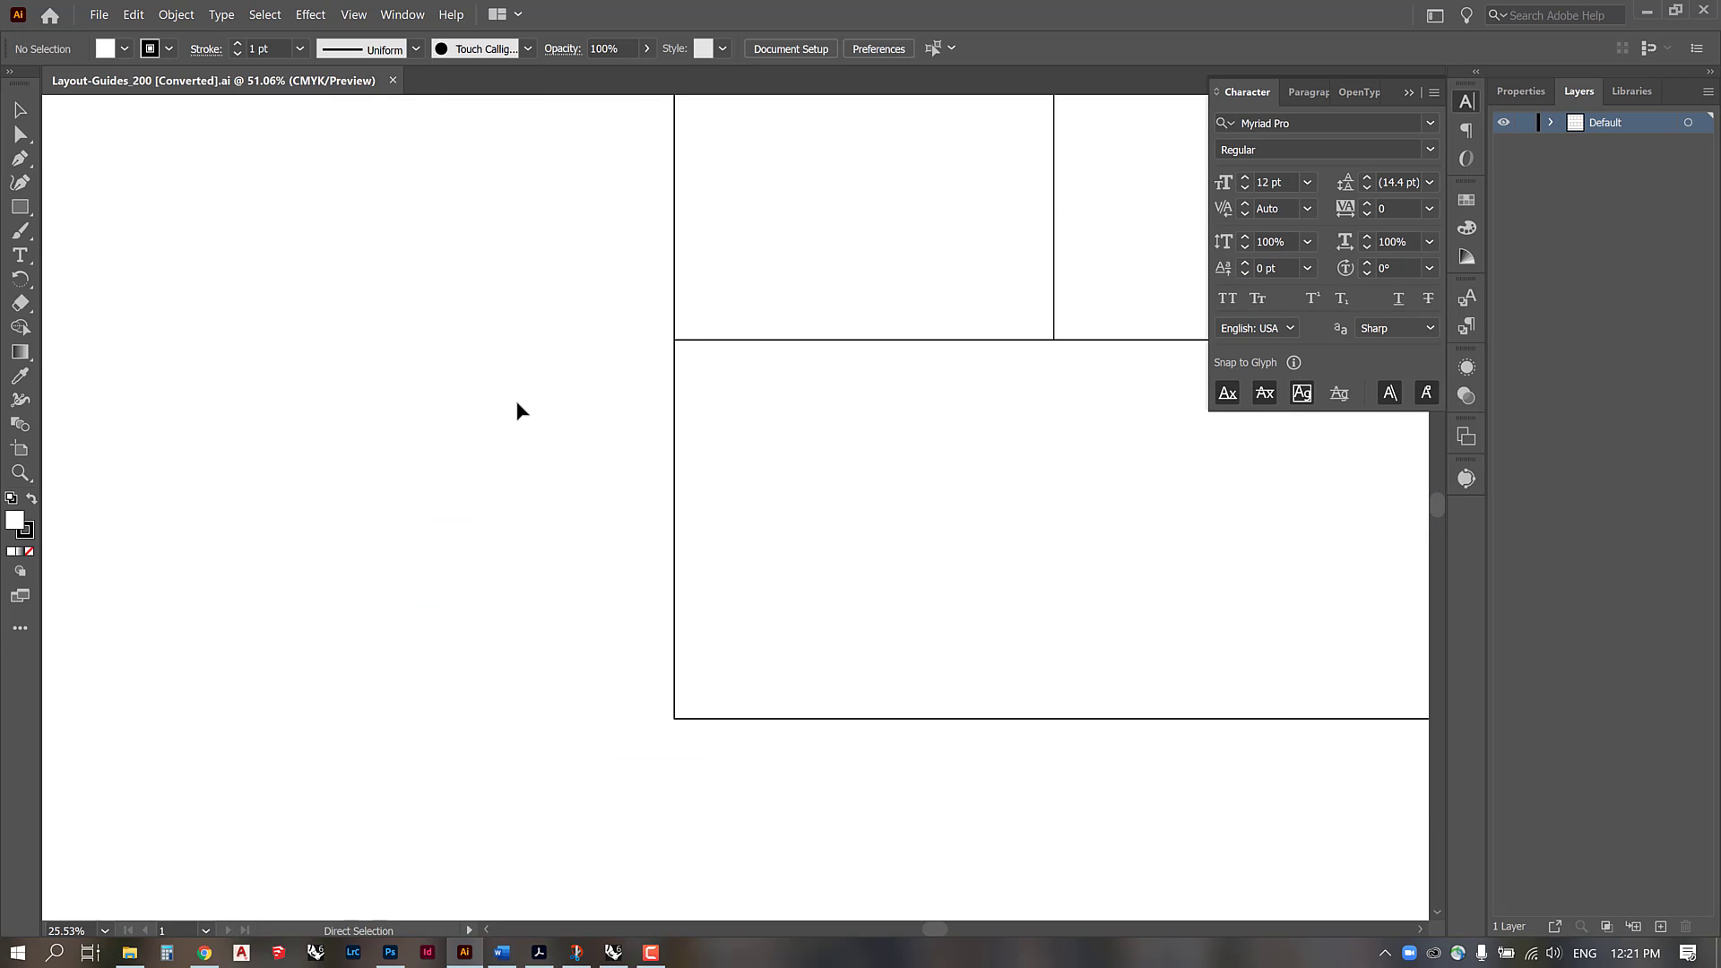
Step: Try the Tabloid preset on the artboard, and fit the artboard to the bounds of the frame artwork instead
{"action": "key", "text": "ctrl+minus"}
{"action": "key", "text": "ctrl+minus"}
{"action": "key", "text": "ctrl+minus"}
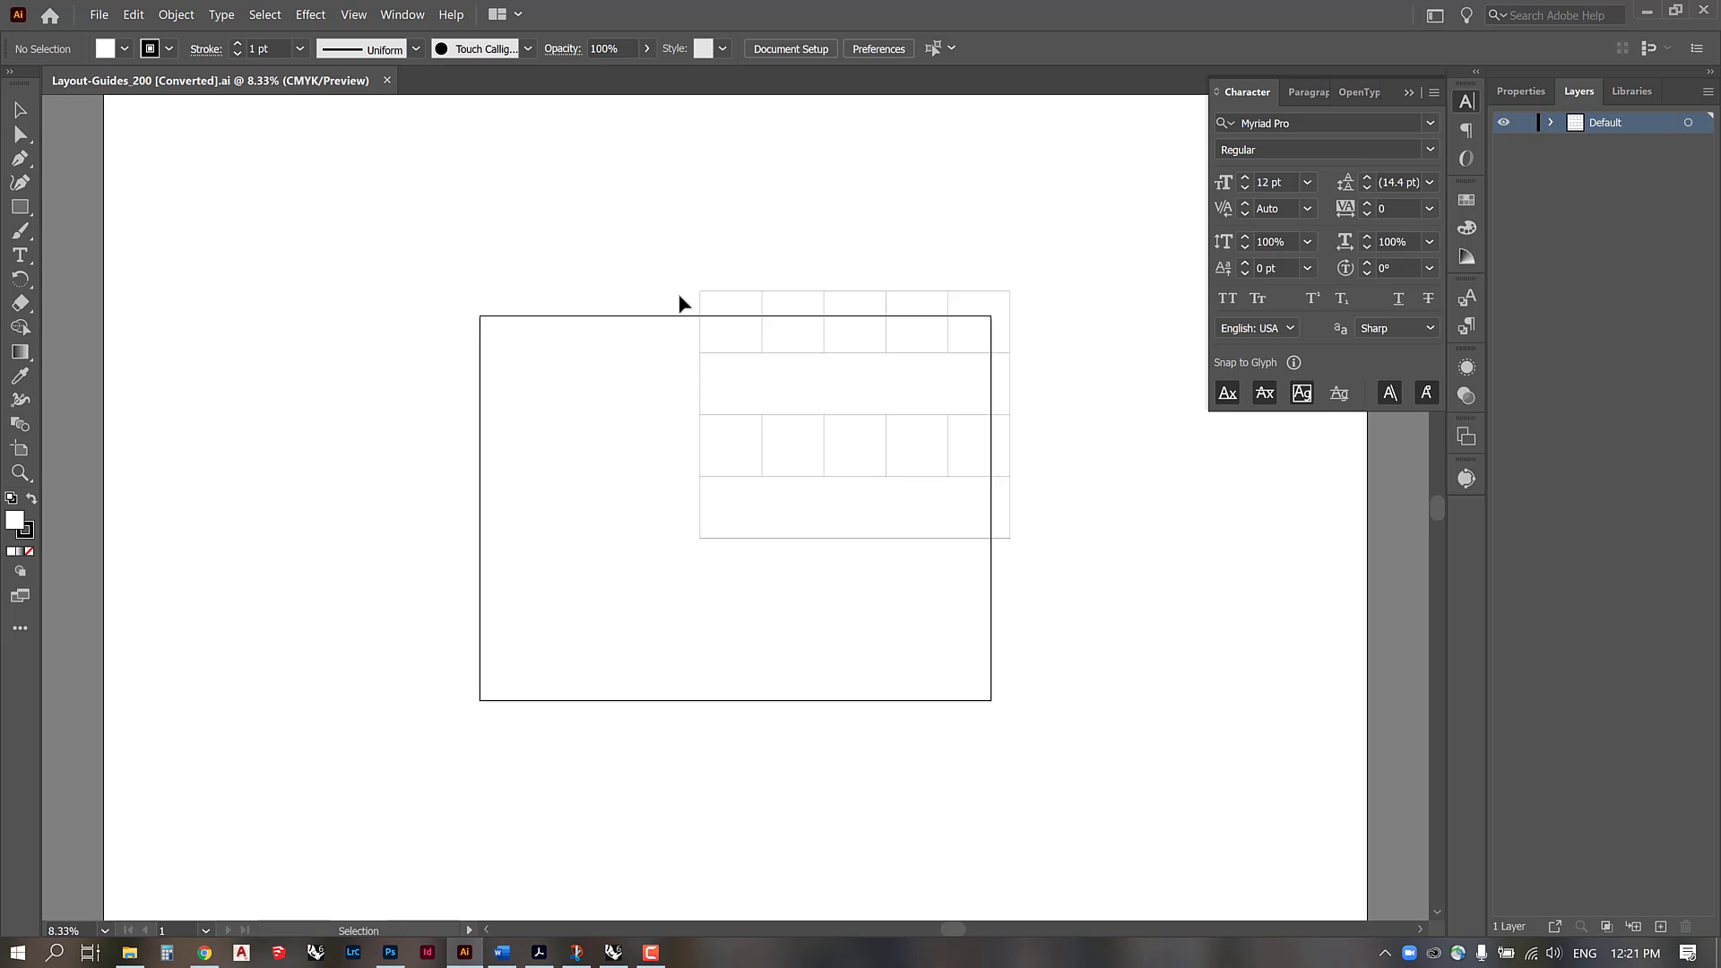
{"action": "left_click_drag", "start_coordinate": [1049, 587], "coordinate": [1050, 586]}
{"action": "key", "text": "ctrl+5"}
{"action": "left_click", "coordinate": [30, 454]}
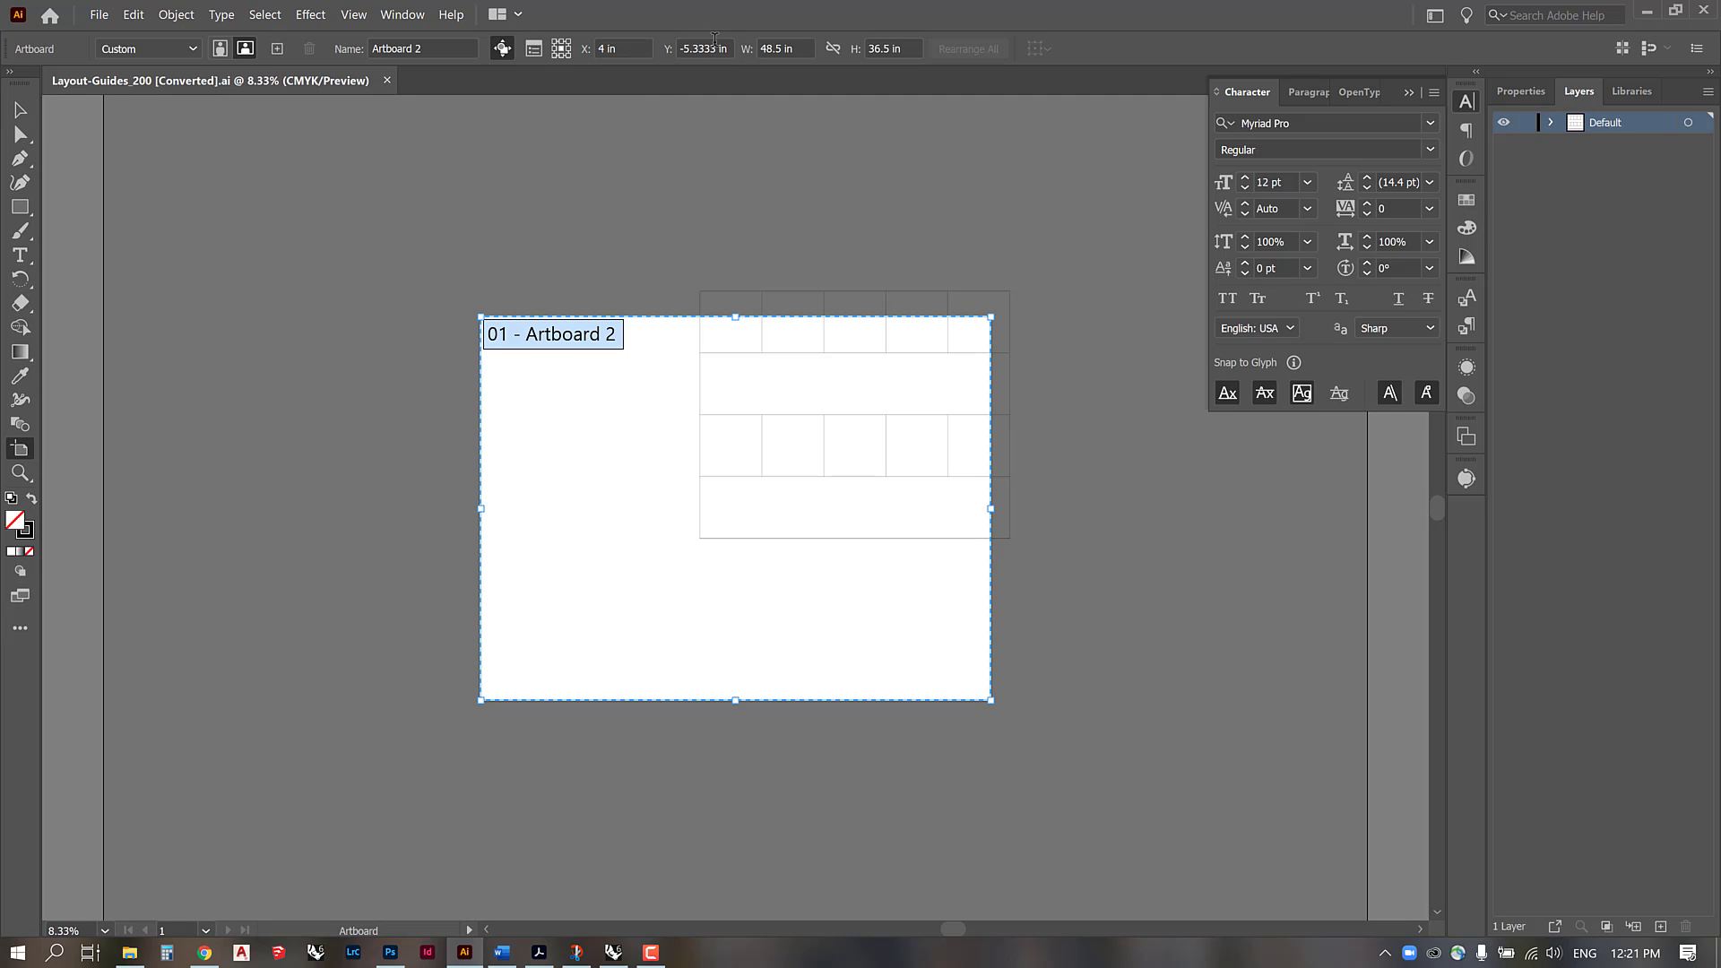
{"action": "left_click", "coordinate": [797, 47]}
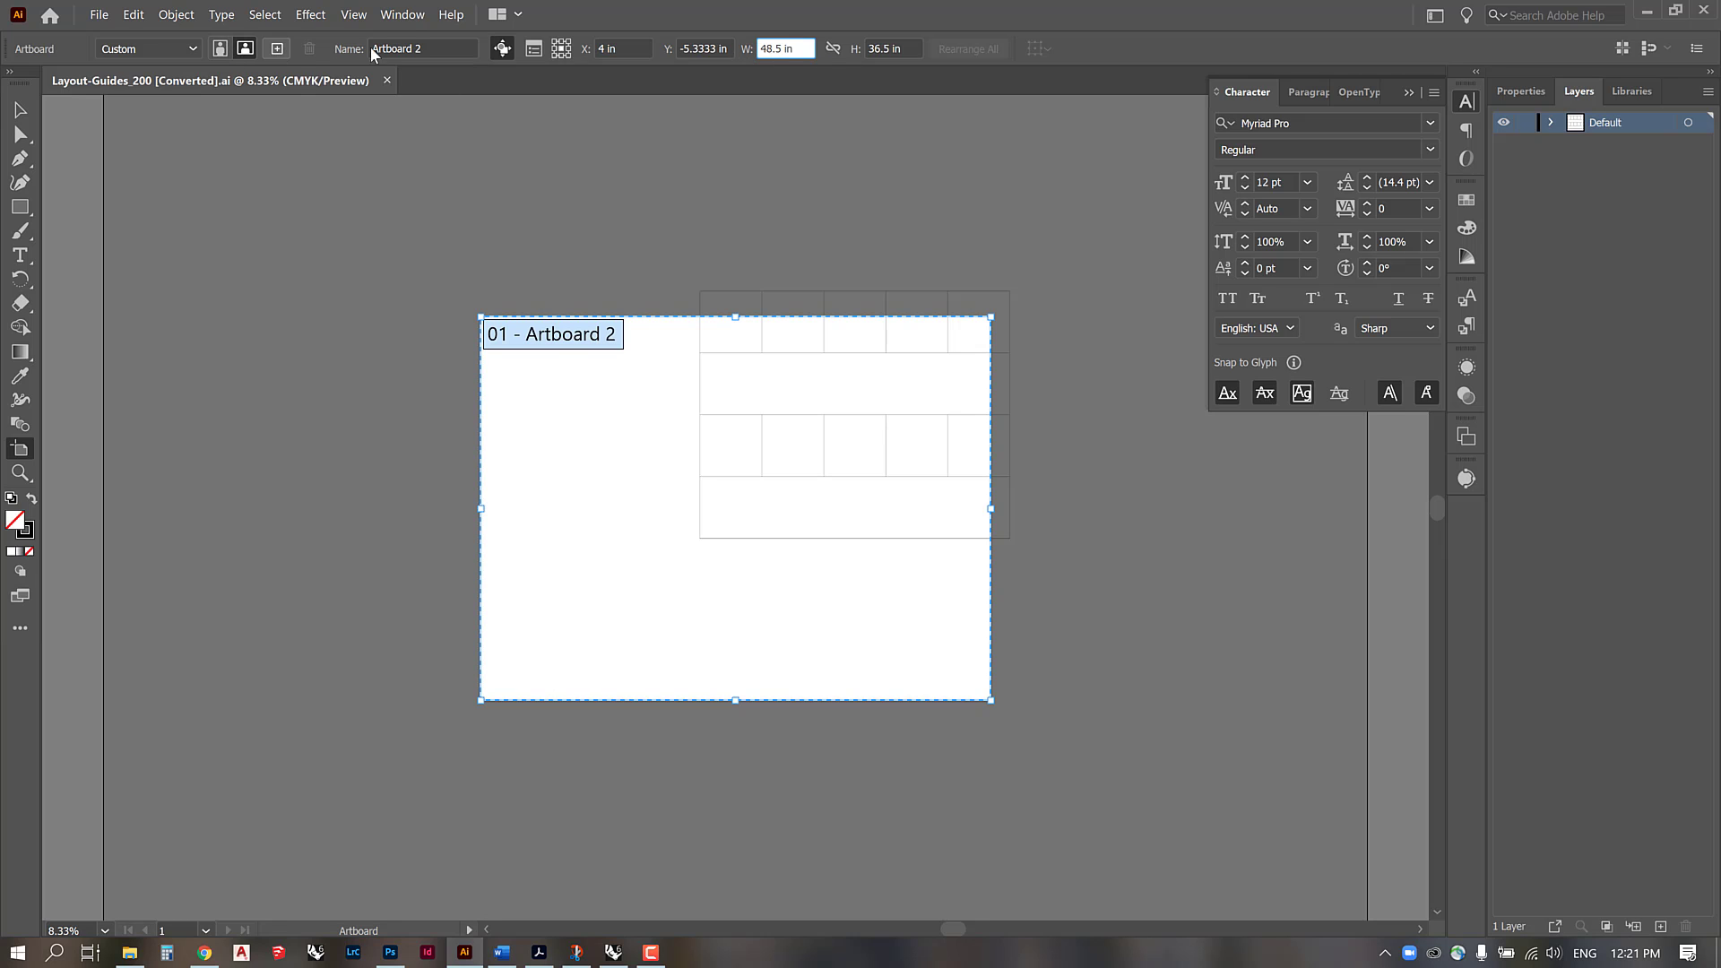
{"action": "left_click", "coordinate": [194, 48]}
{"action": "left_click", "coordinate": [153, 188]}
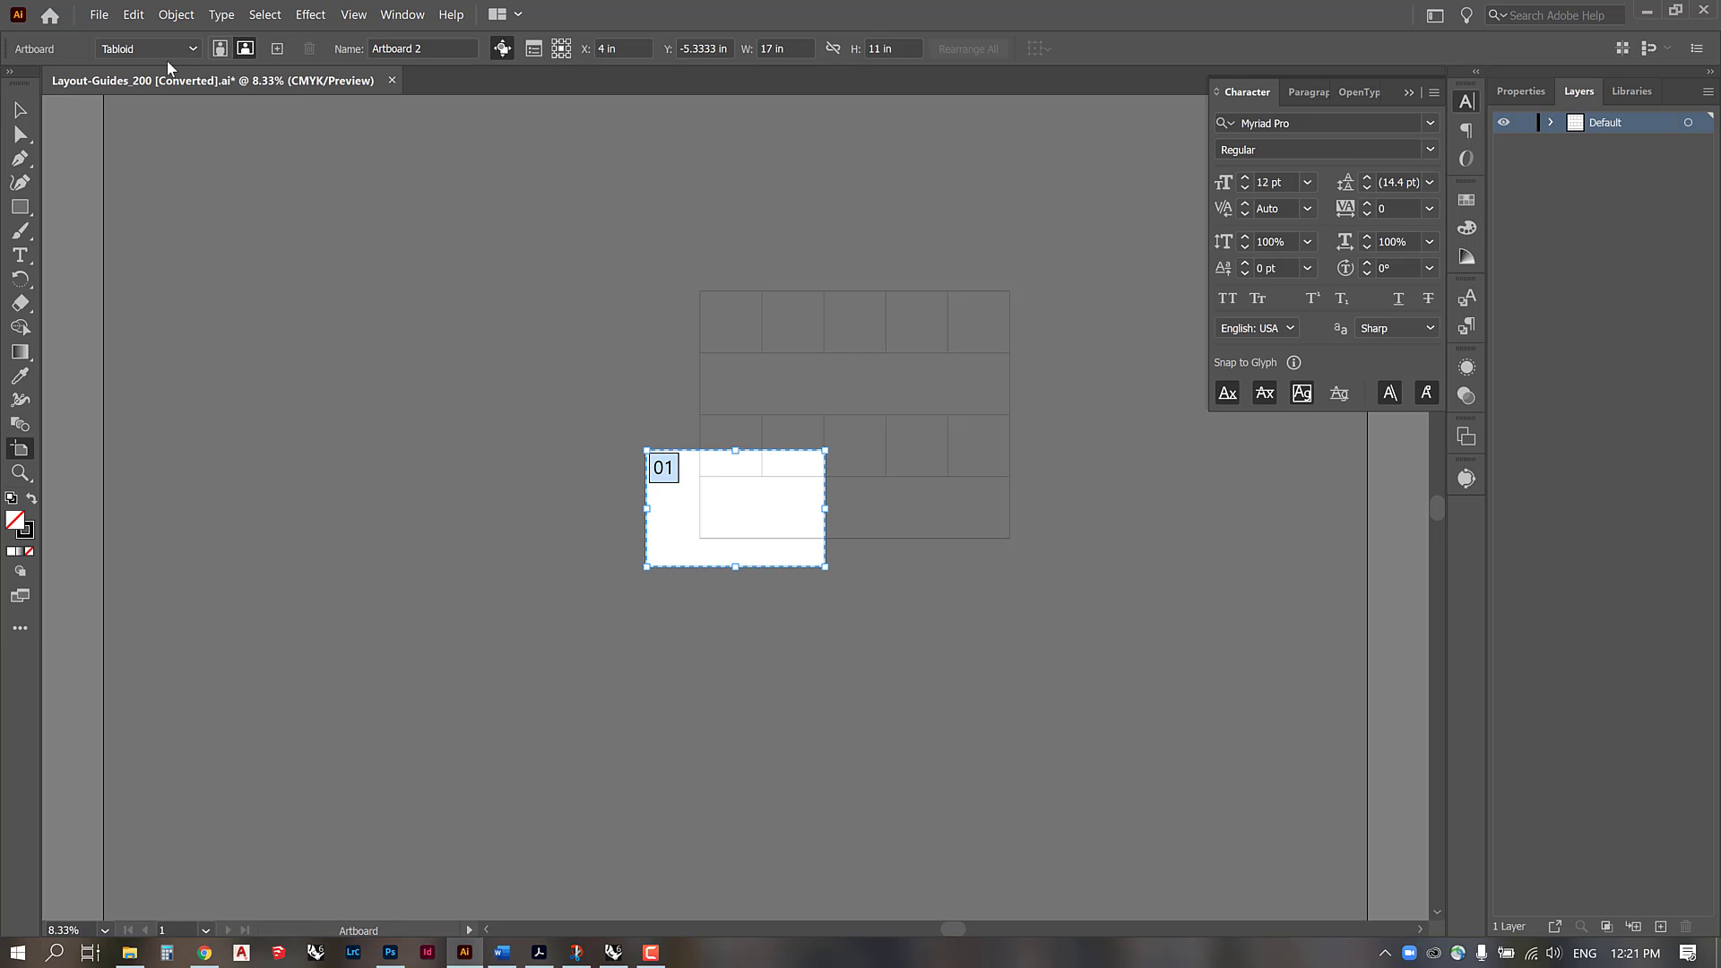
{"action": "left_click", "coordinate": [192, 48]}
{"action": "scroll", "coordinate": [185, 131], "scroll_direction": "up", "scroll_amount": 2}
{"action": "left_click", "coordinate": [183, 97]}
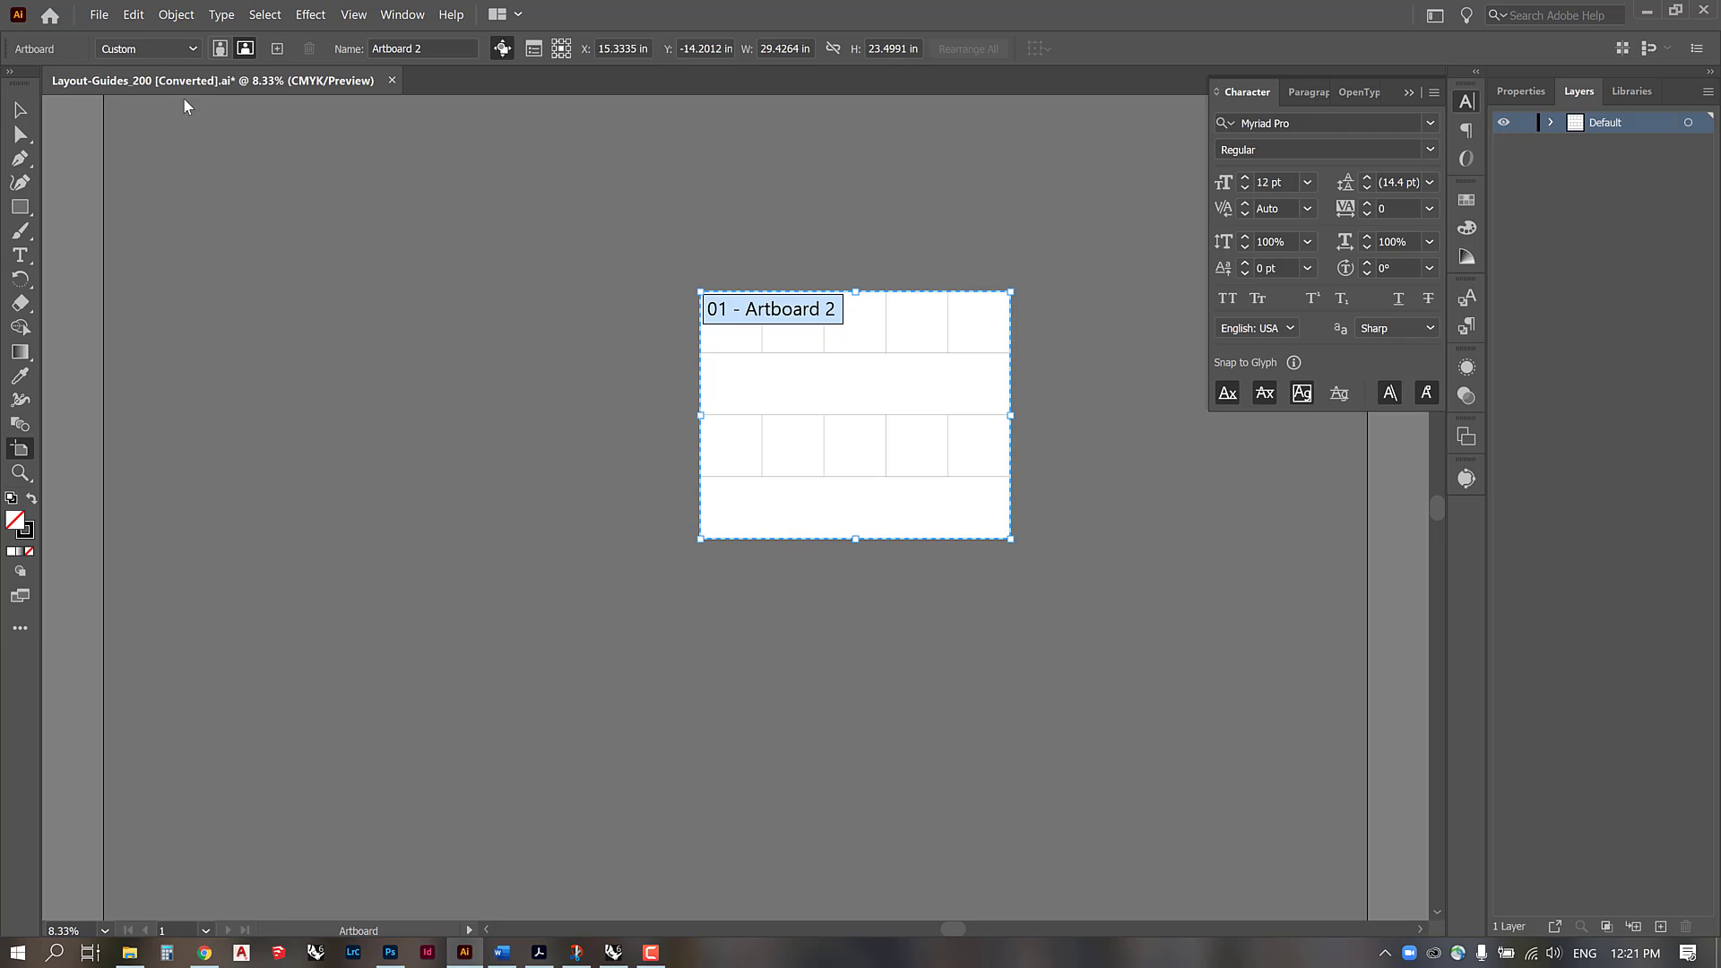
Step: Enlarge the artboard to about 35.4 in wide, leaving a margin around the frame and a wider one on its left side
{"action": "left_click_drag", "start_coordinate": [702, 541], "coordinate": [684, 554]}
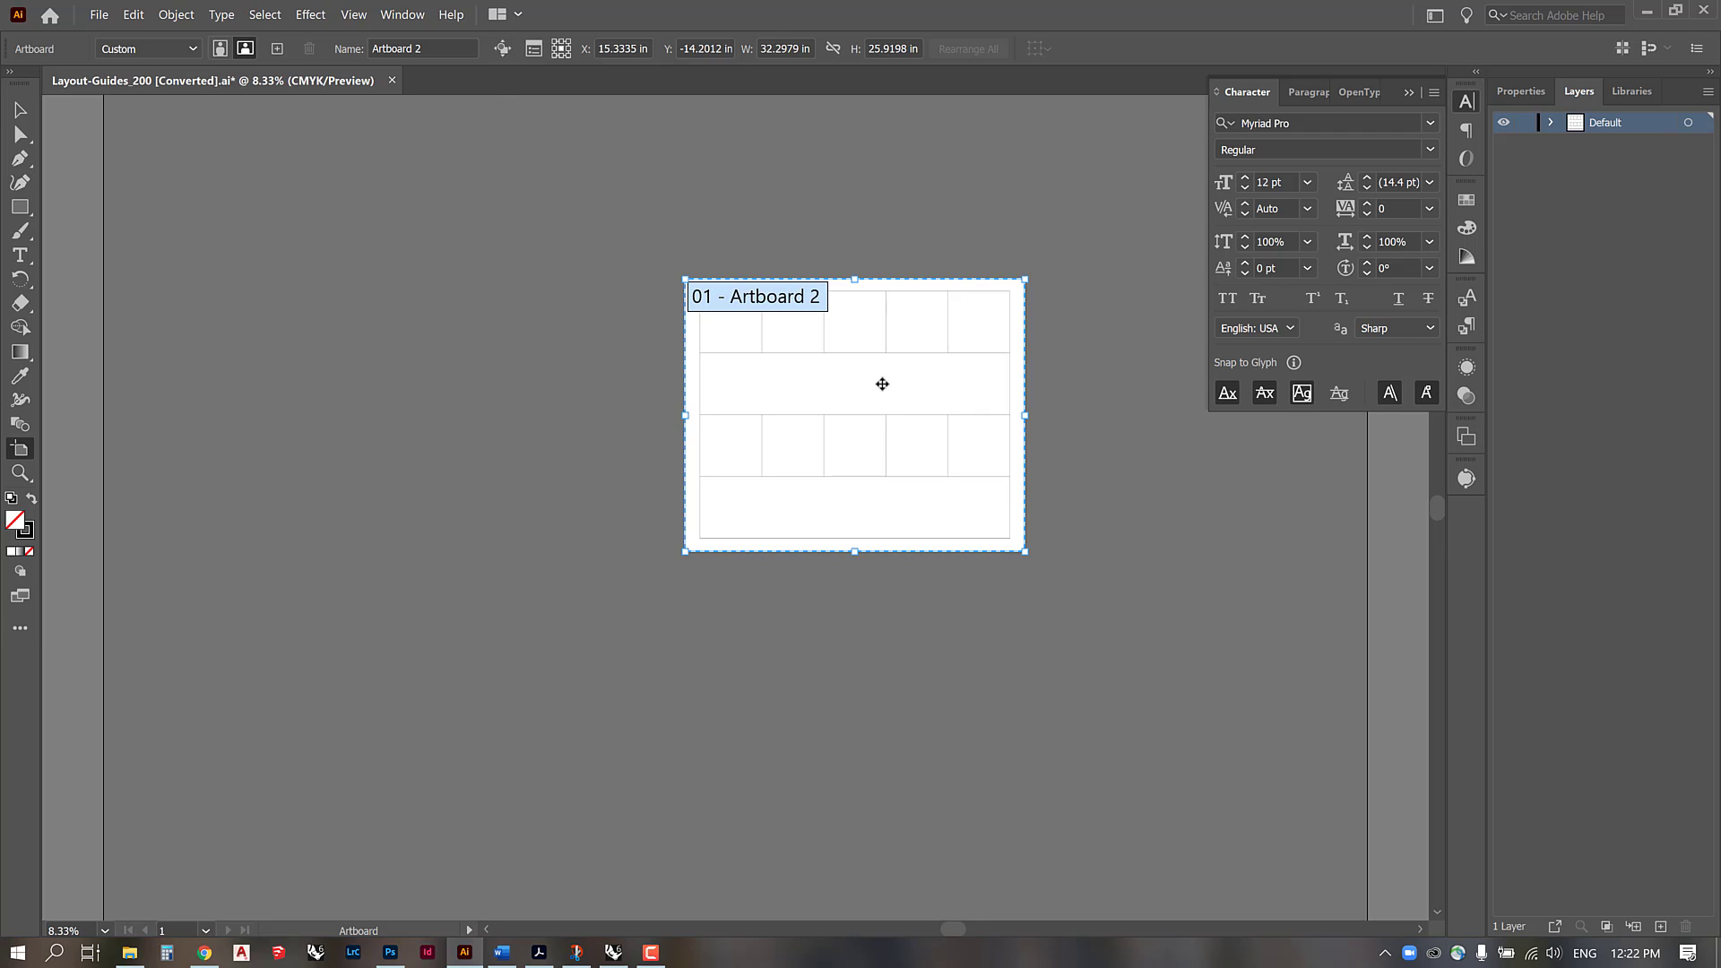
{"action": "left_click_drag", "start_coordinate": [852, 552], "coordinate": [853, 562]}
{"action": "left_click_drag", "start_coordinate": [685, 419], "coordinate": [652, 419]}
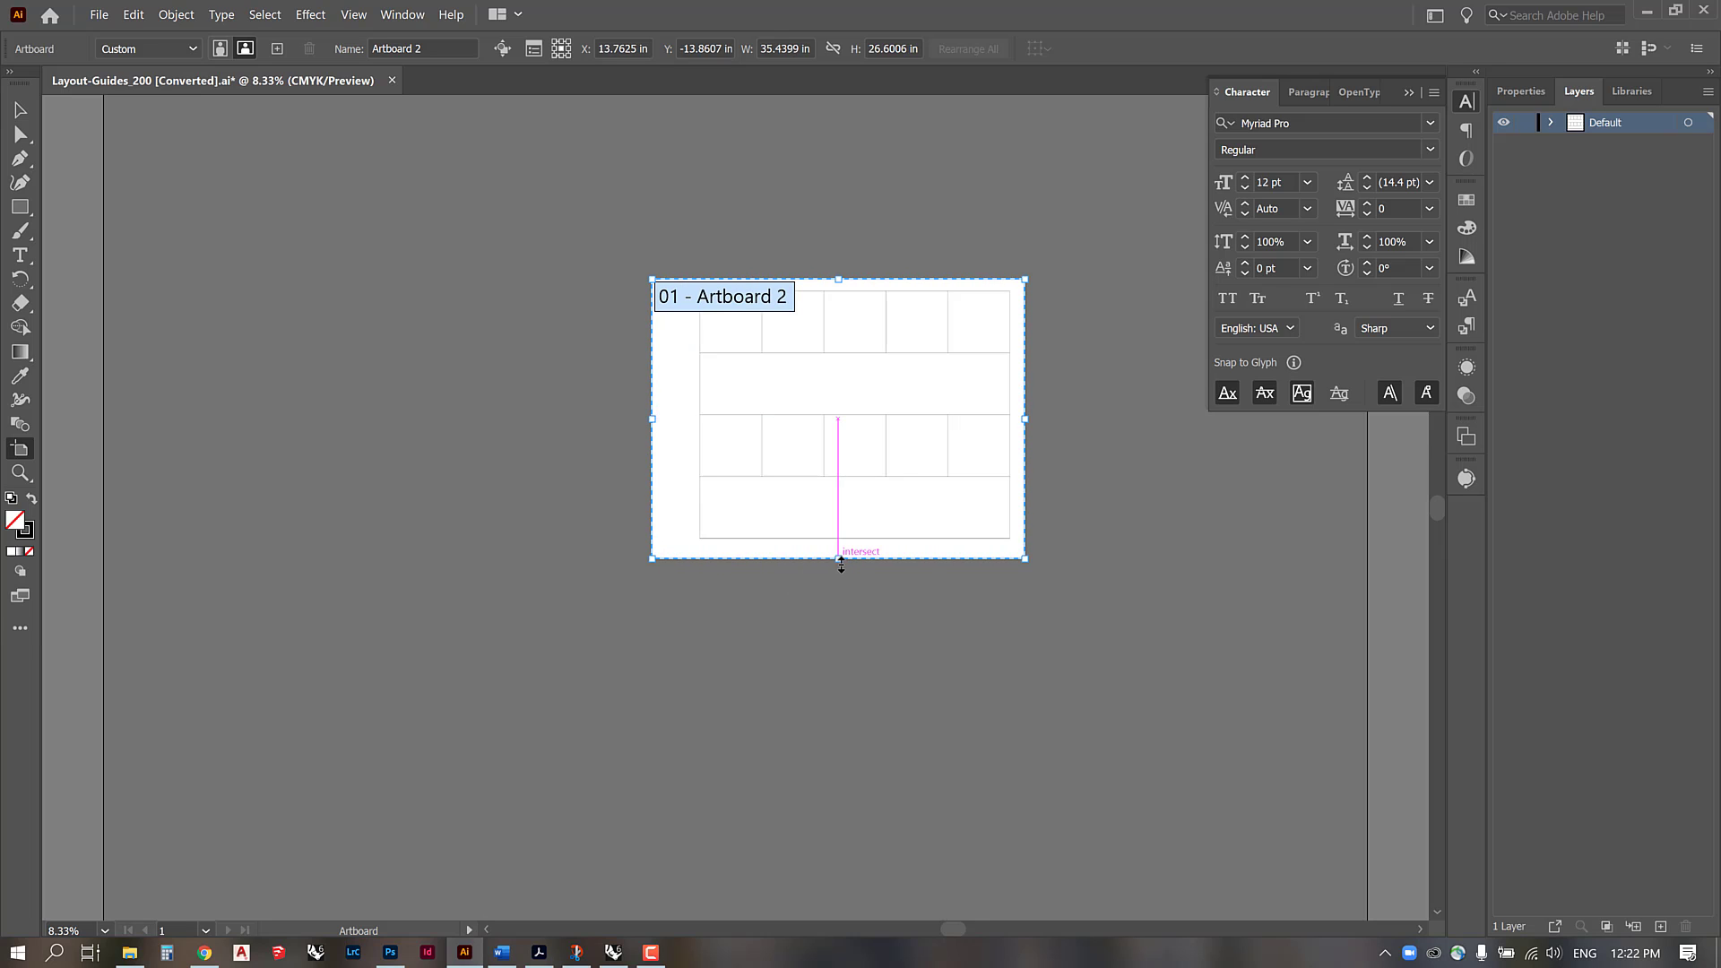
{"action": "left_click_drag", "start_coordinate": [840, 562], "coordinate": [840, 565]}
{"action": "left_click", "coordinate": [20, 110]}
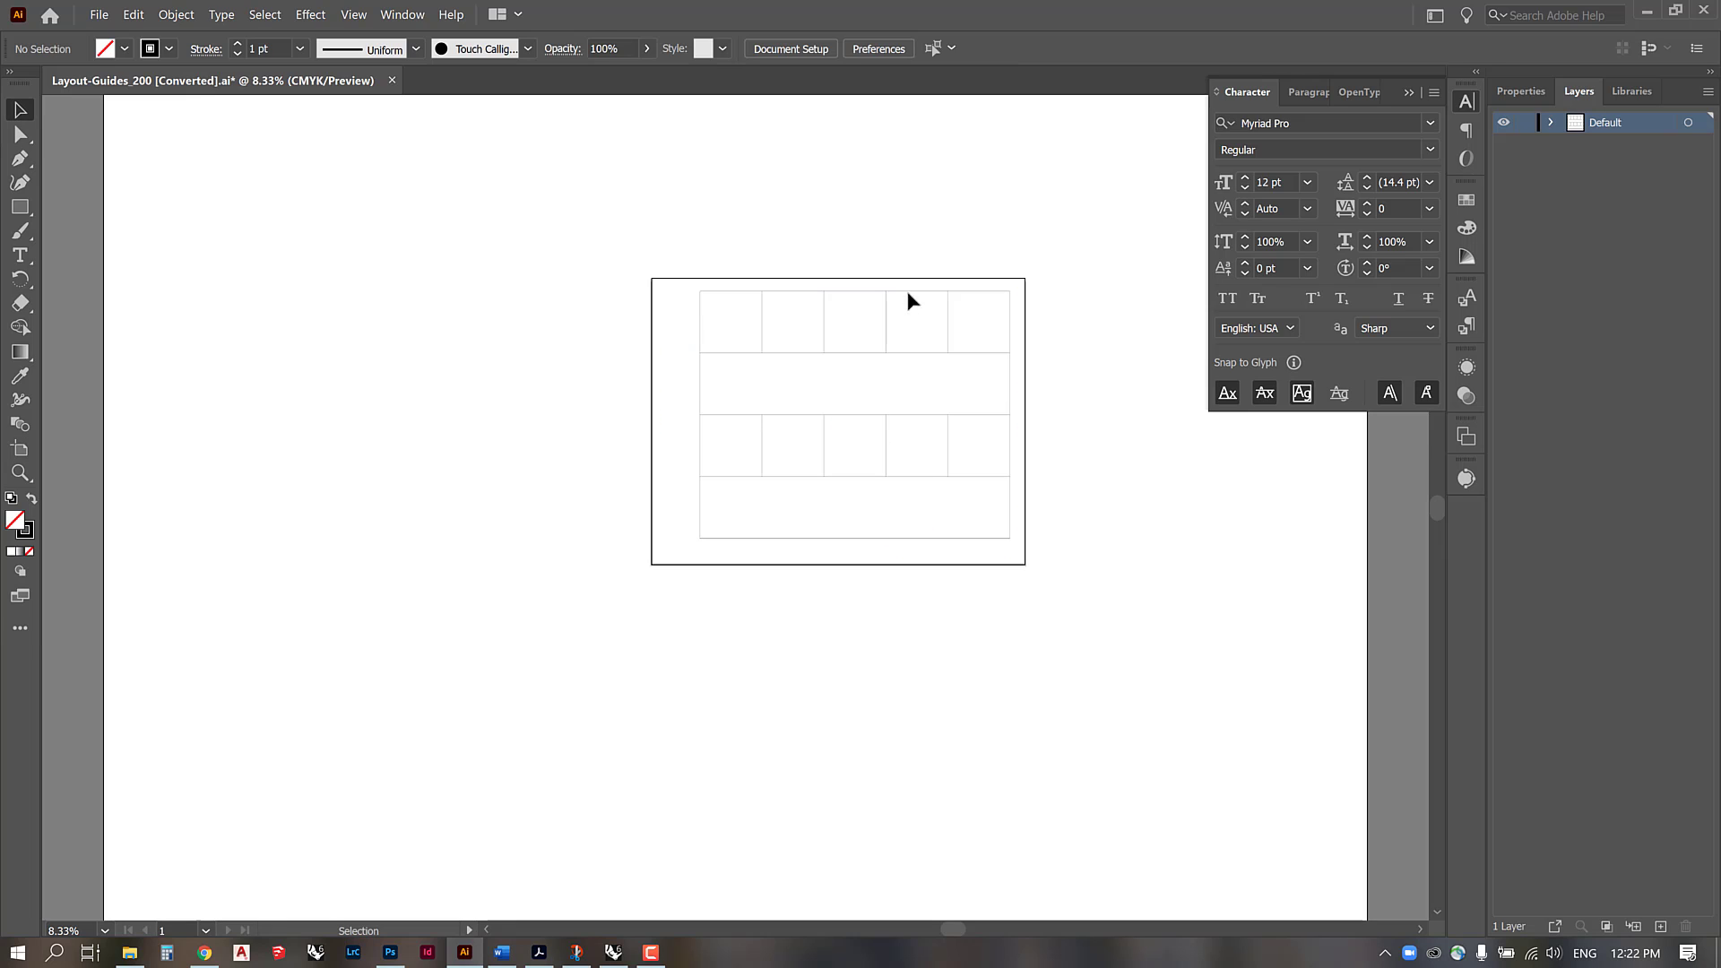
Step: Rename the Default layer holding the frame linework as FRAME
{"action": "left_click_drag", "start_coordinate": [684, 240], "coordinate": [1055, 613]}
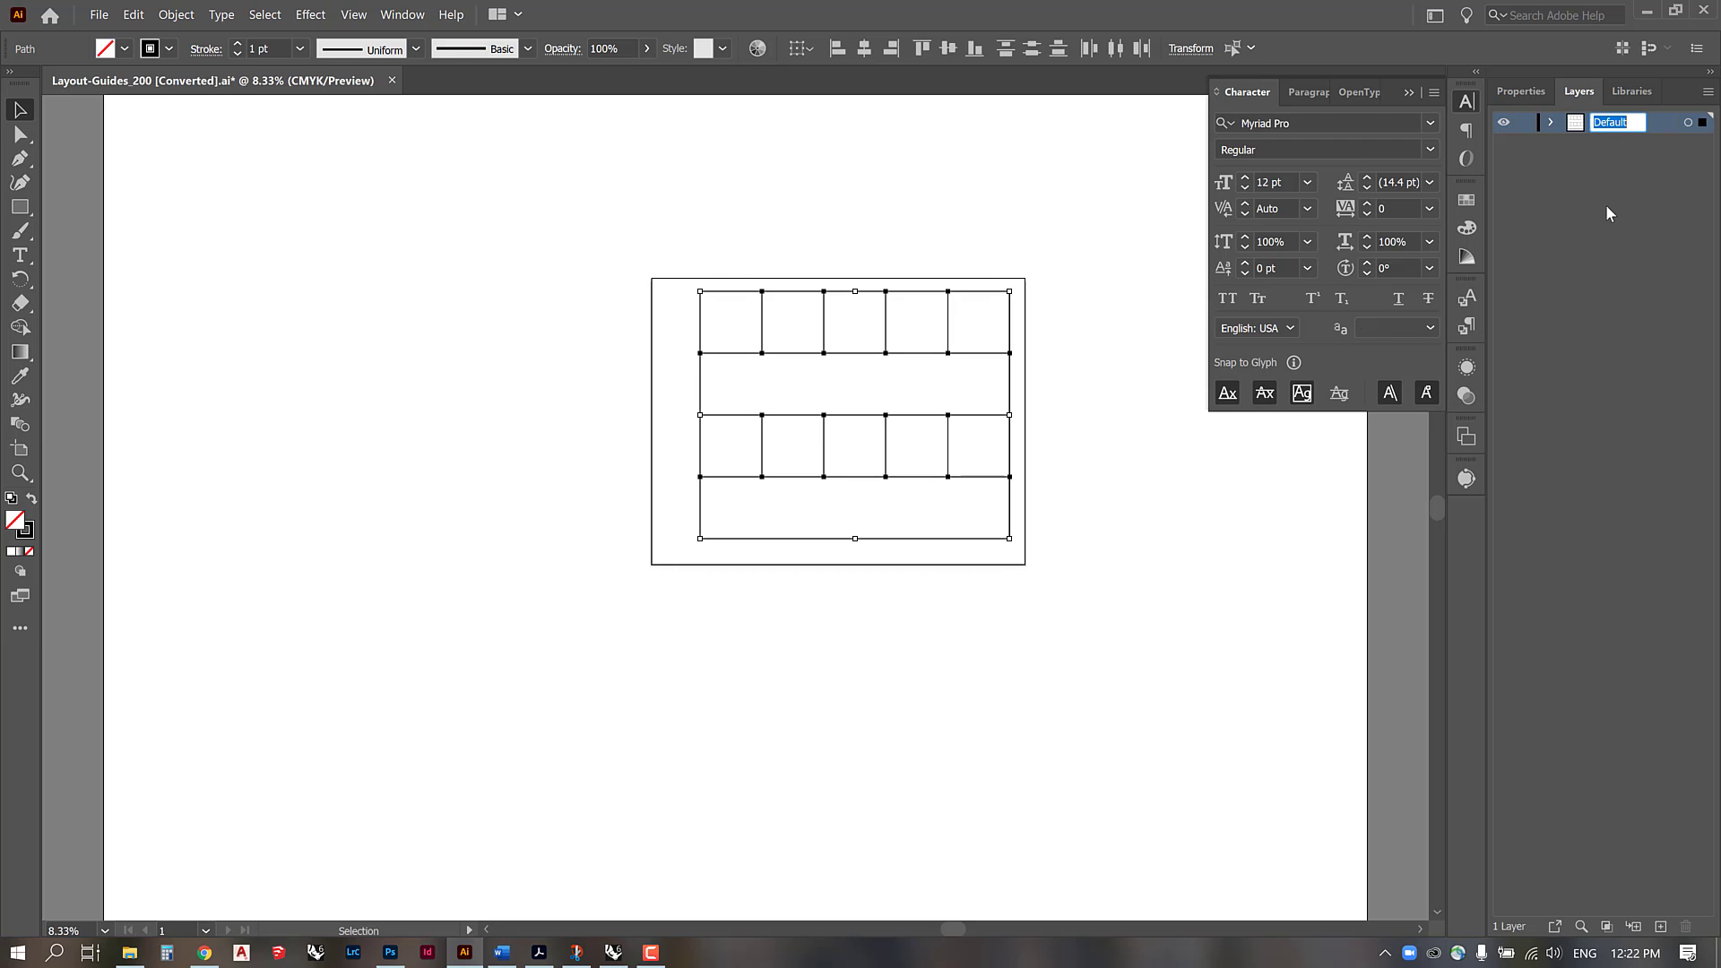
{"action": "type", "text": "FRAME"}
{"action": "key", "text": "Return"}
{"action": "left_click", "coordinate": [1157, 549]}
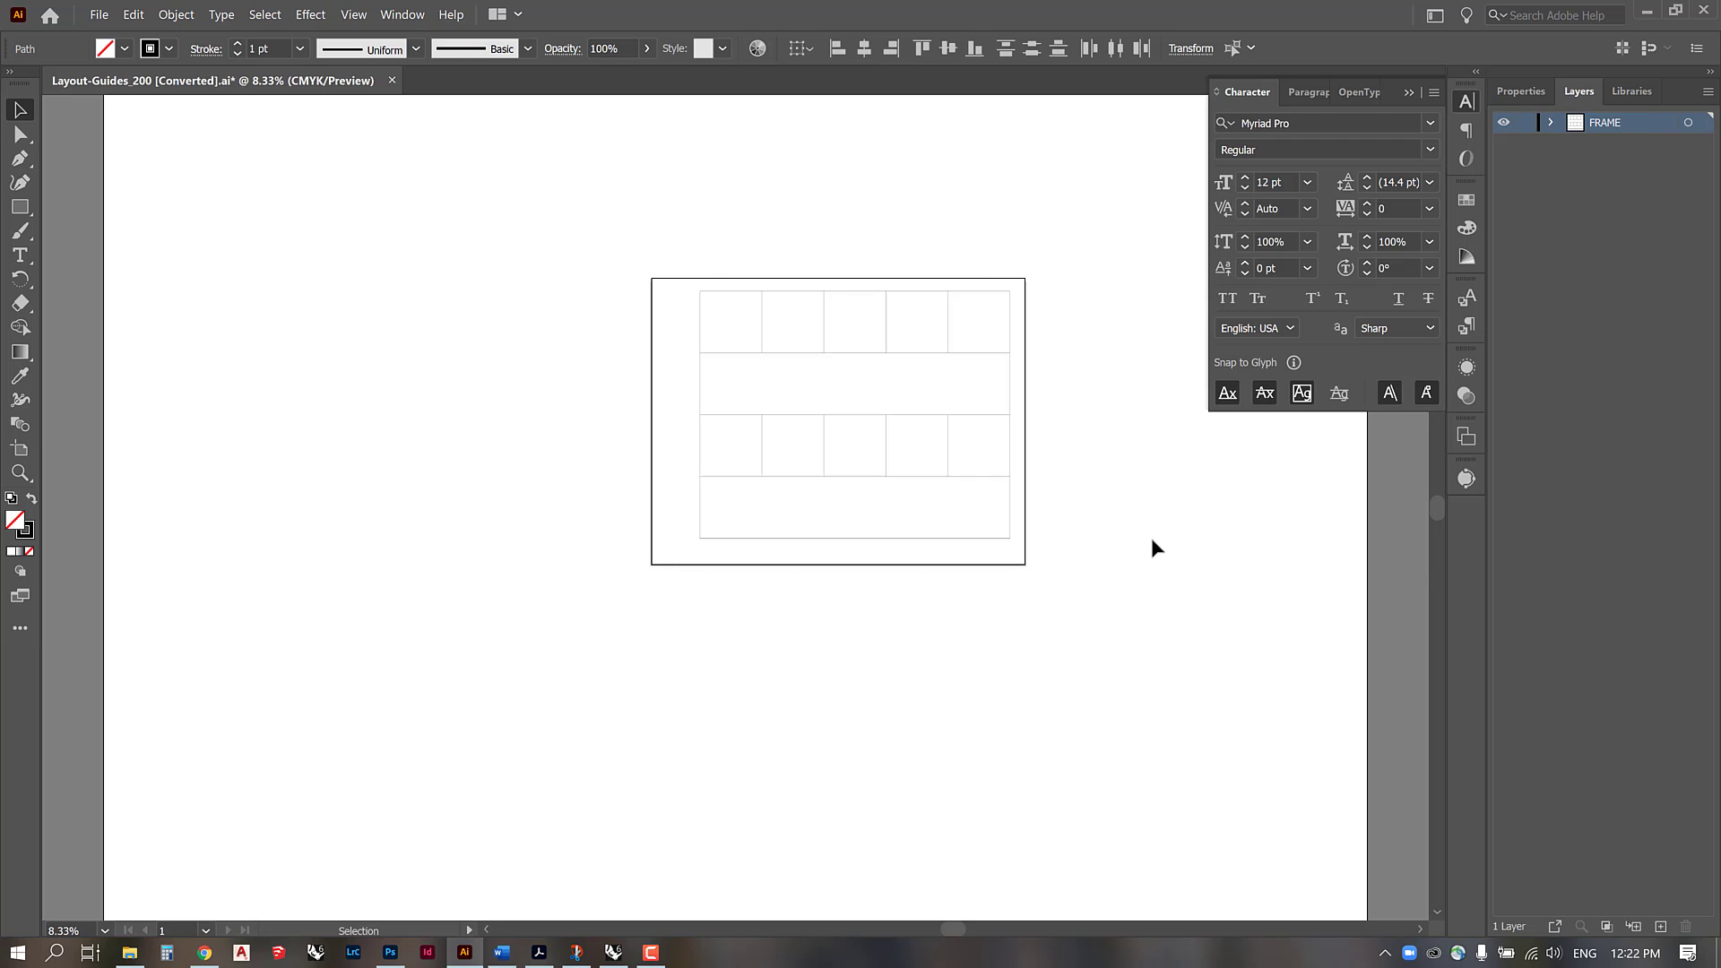
Step: Add a new layer named ANNO above FRAME and lock the FRAME layer
{"action": "left_click", "coordinate": [1660, 926]}
{"action": "type", "text": "ANNO"}
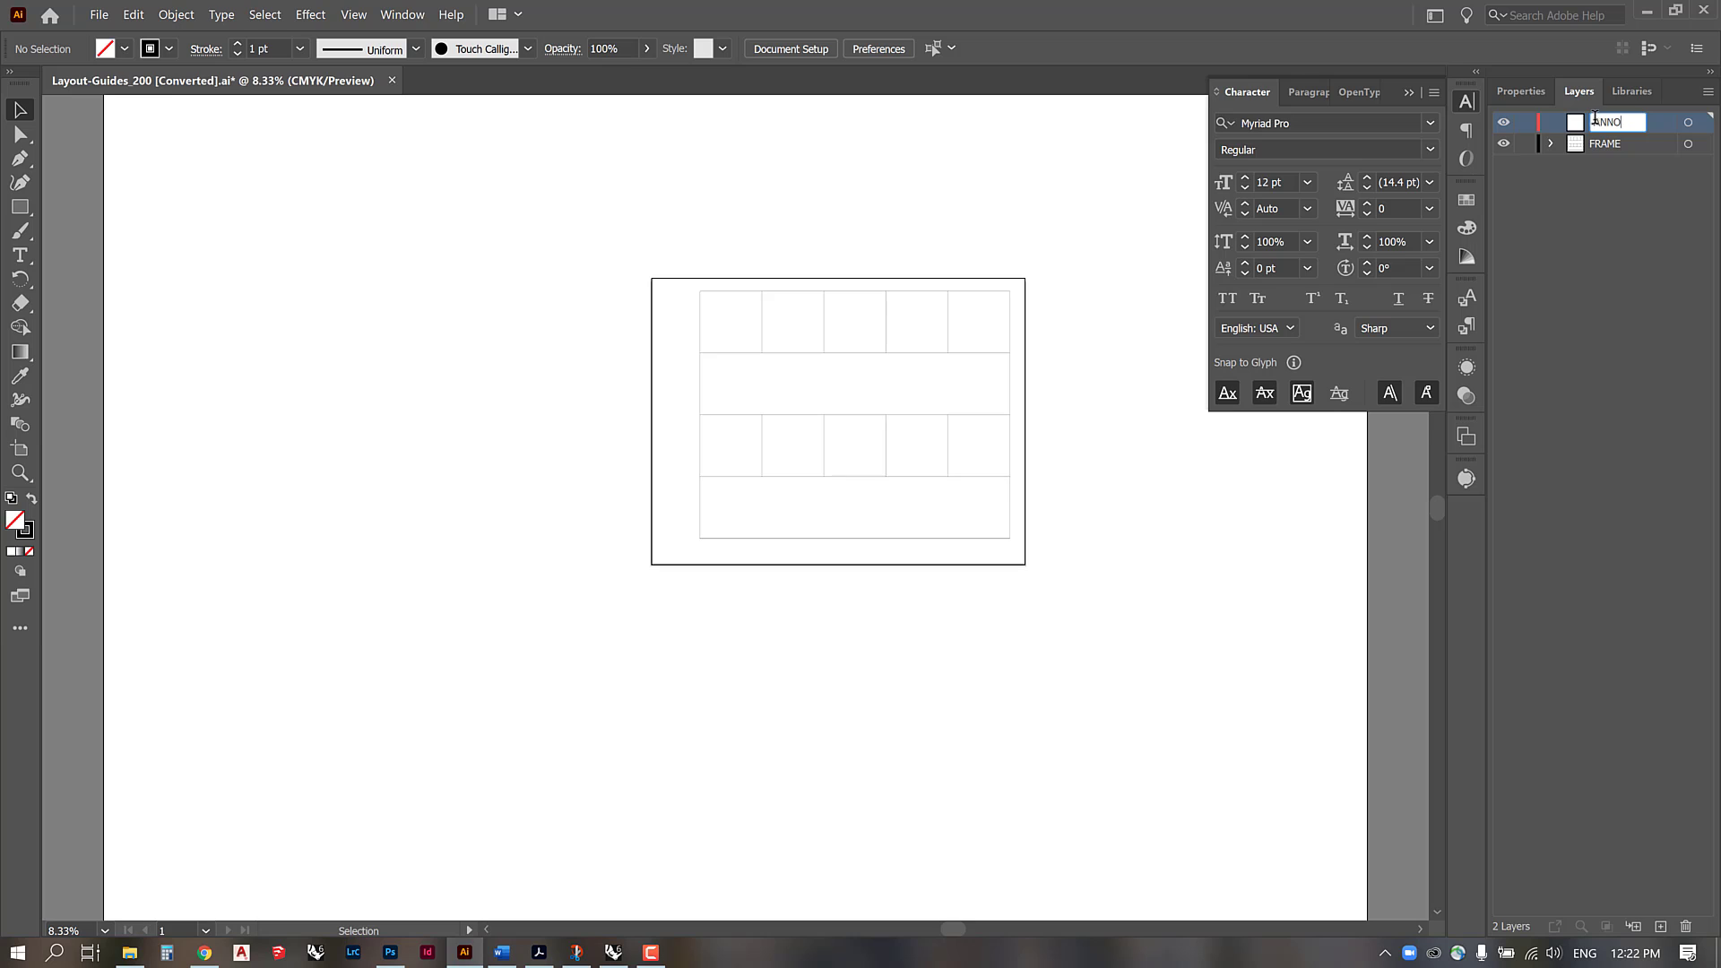
{"action": "key", "text": "Return"}
{"action": "left_click", "coordinate": [1664, 128]}
{"action": "scroll", "coordinate": [810, 469], "scroll_direction": "up", "scroll_amount": 2}
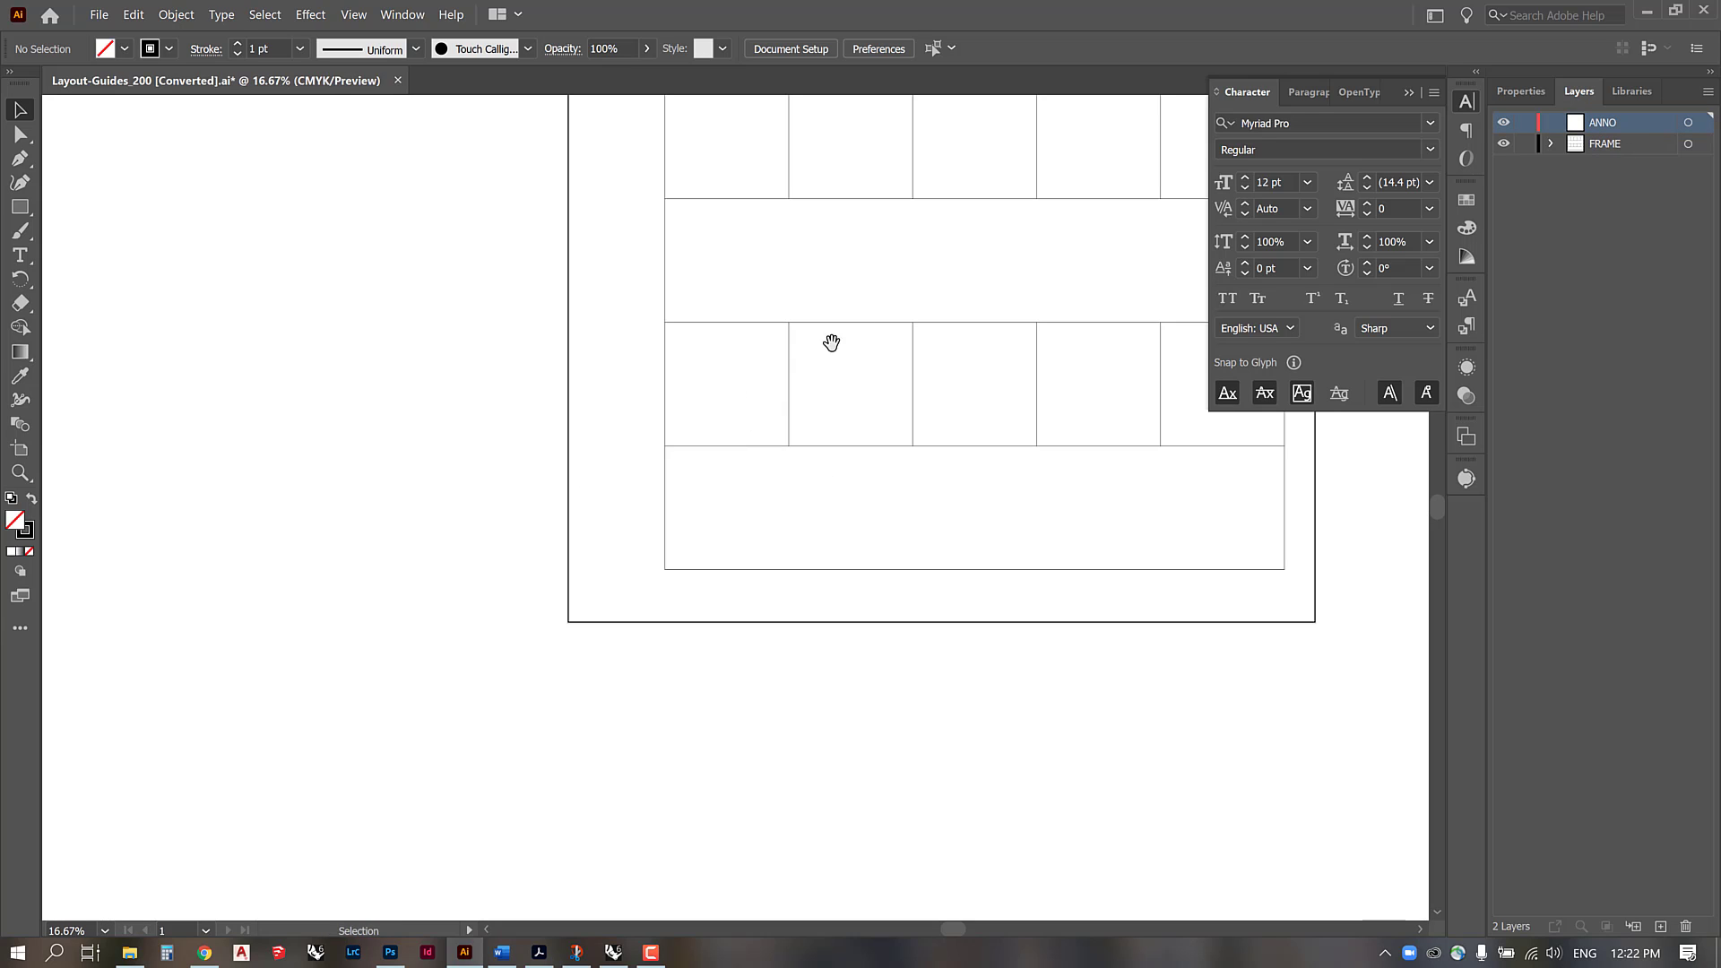
{"action": "left_click_drag", "start_coordinate": [830, 341], "coordinate": [673, 495]}
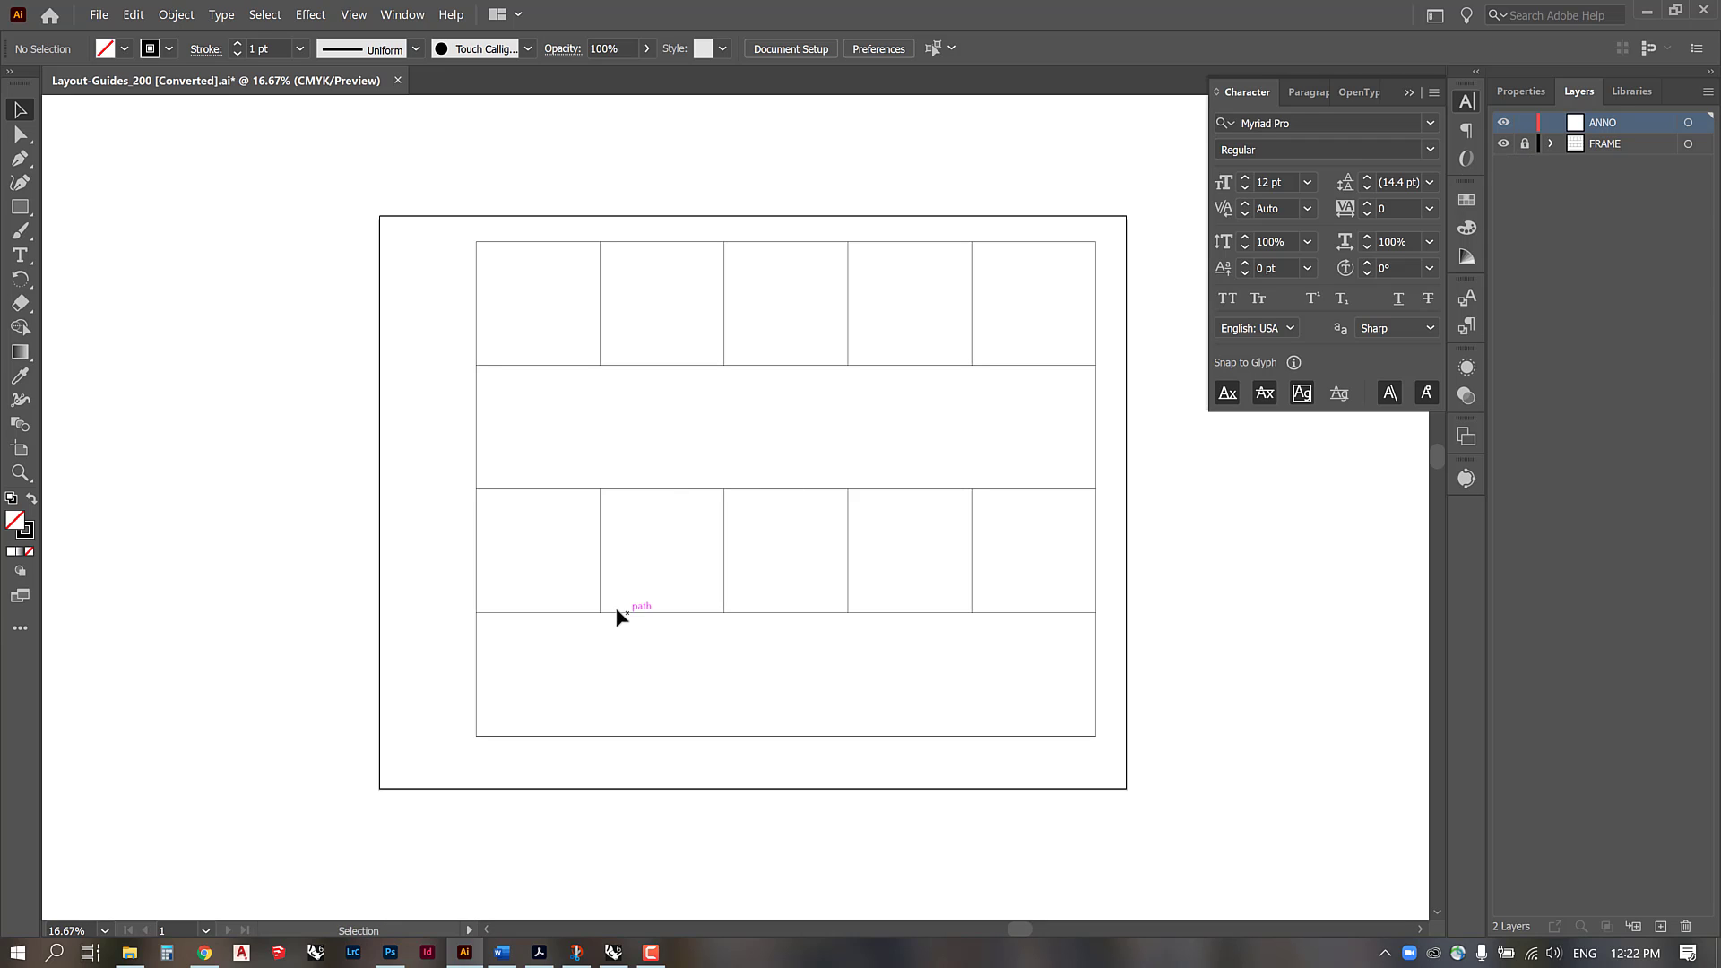
Step: Add an area text reading "Frames" on the ANNO layer, in the margin beside the upper row of panels
{"action": "left_click", "coordinate": [27, 263]}
{"action": "scroll", "coordinate": [354, 201], "scroll_direction": "up", "scroll_amount": 4}
{"action": "mouse_move", "coordinate": [549, 392]}
{"action": "left_mouse_down"}
{"action": "mouse_move", "coordinate": [780, 446]}
{"action": "mouse_move", "coordinate": [530, 377]}
{"action": "left_mouse_up"}
{"action": "type", "text": "Frames"}
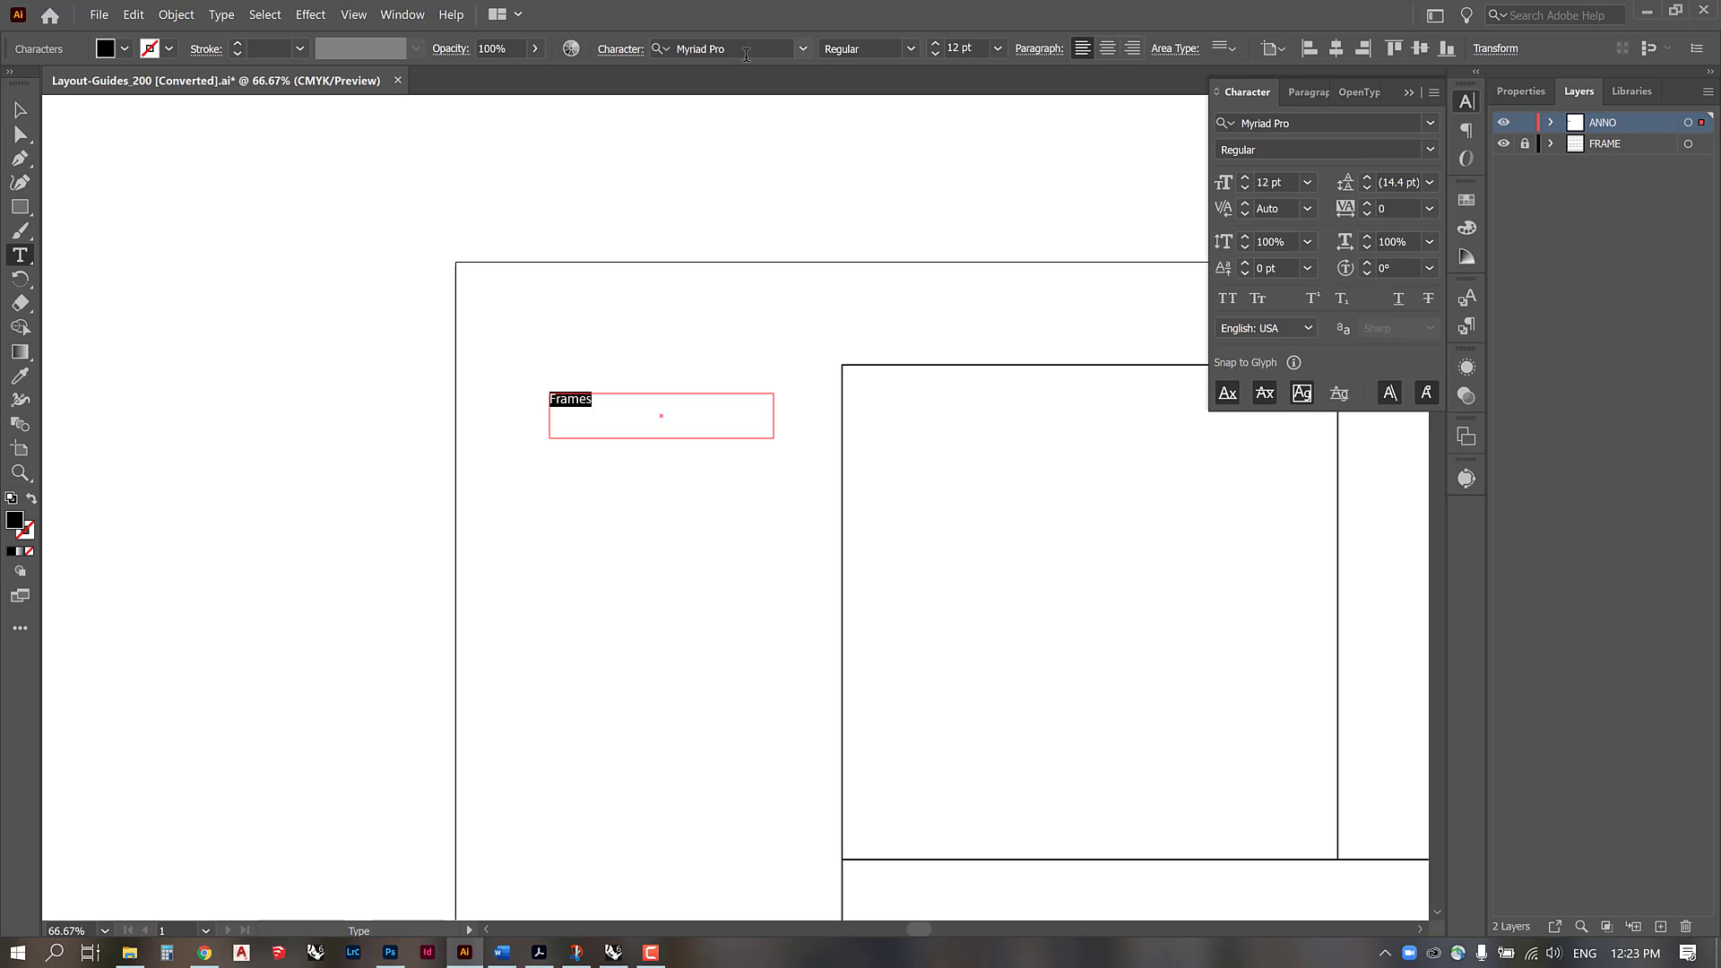
Step: Set the "Frames" text to Futura PT Book at 48 pt
{"action": "left_click", "coordinate": [742, 51]}
{"action": "type", "text": "futura"}
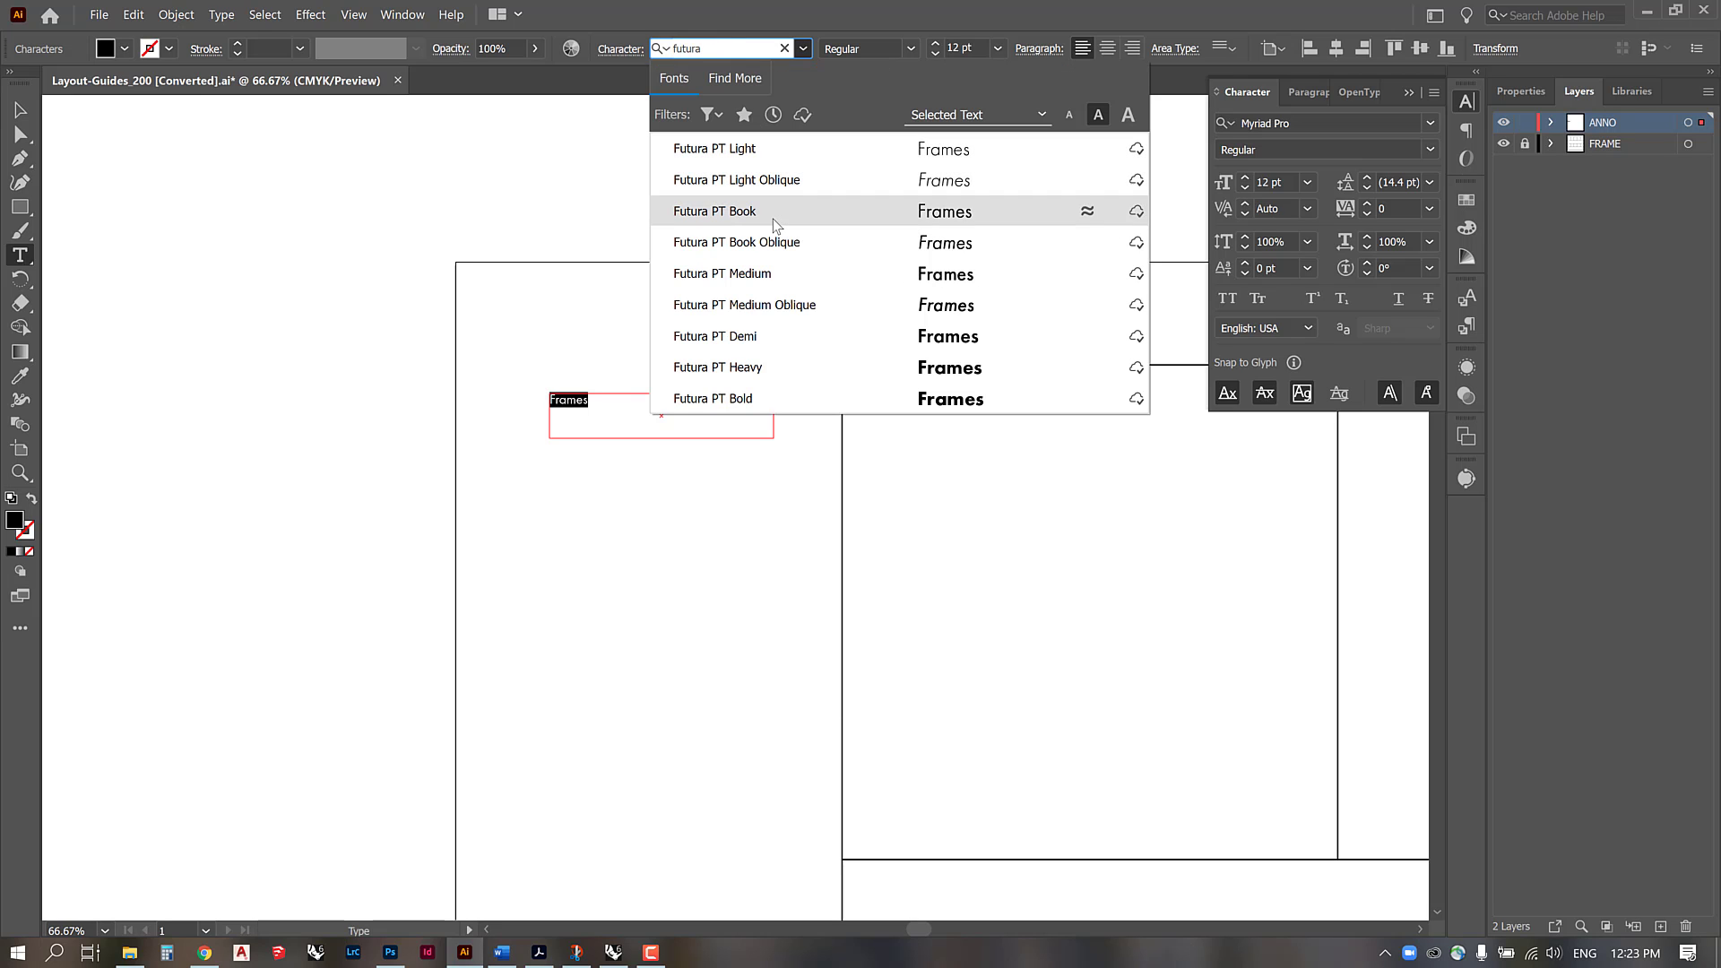
{"action": "left_click", "coordinate": [775, 215]}
{"action": "left_click", "coordinate": [995, 49]}
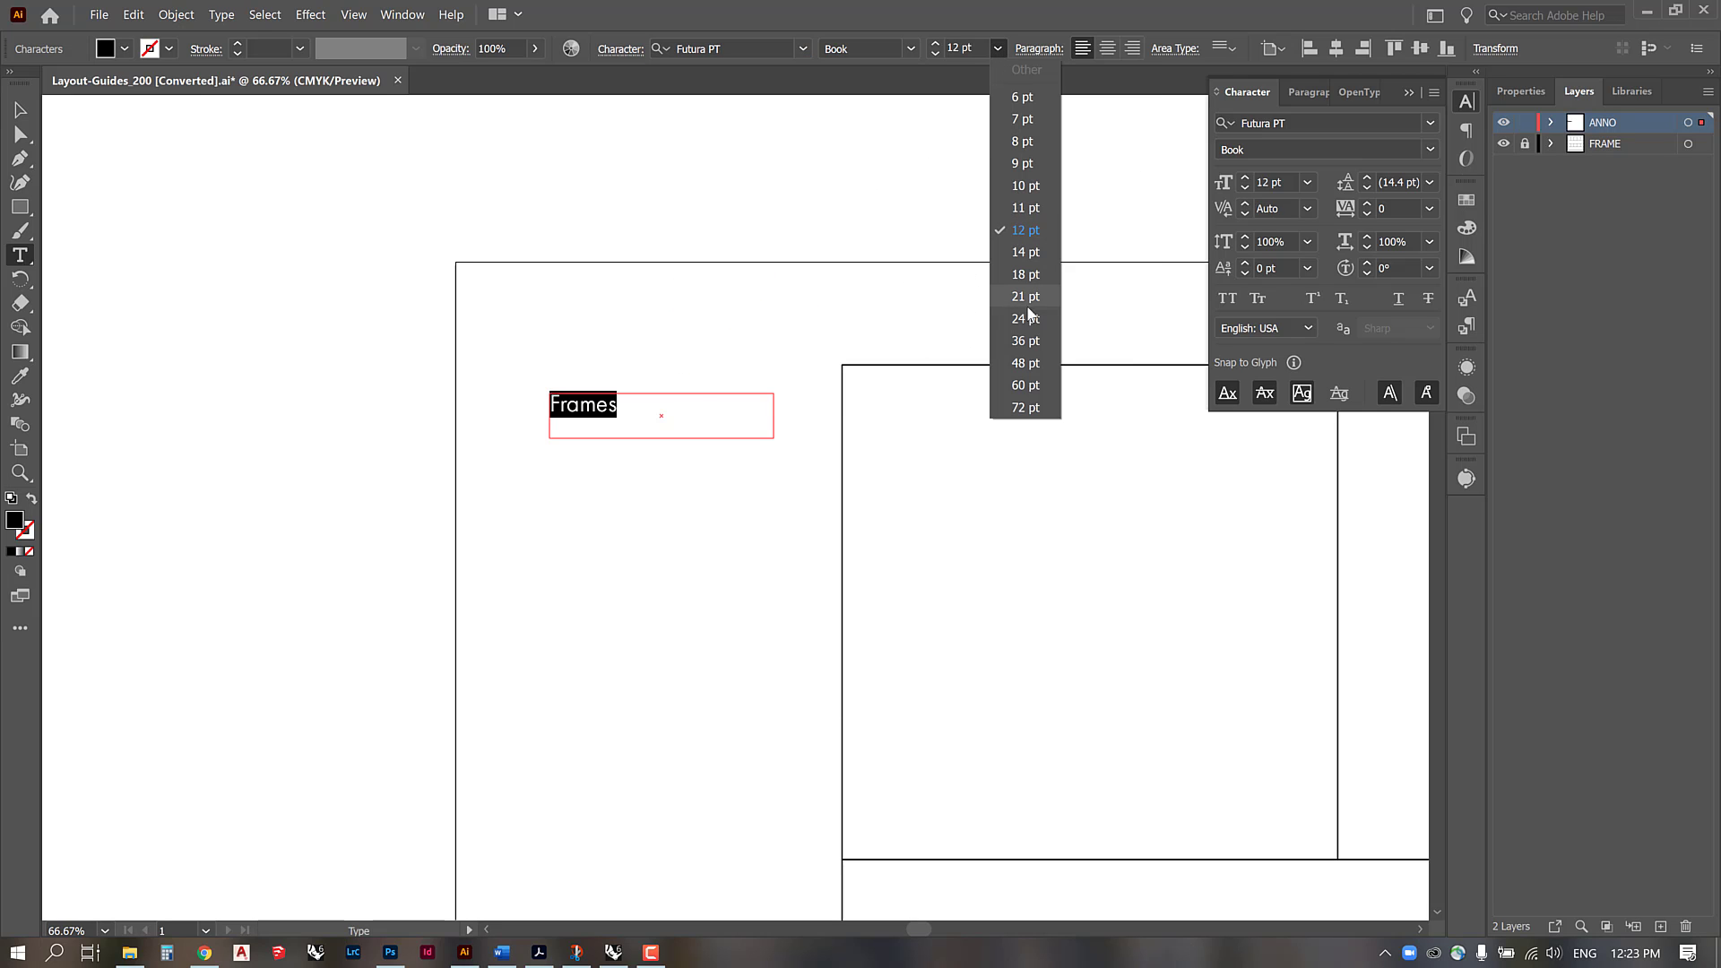
{"action": "left_click", "coordinate": [1033, 367]}
{"action": "key", "text": "Escape"}
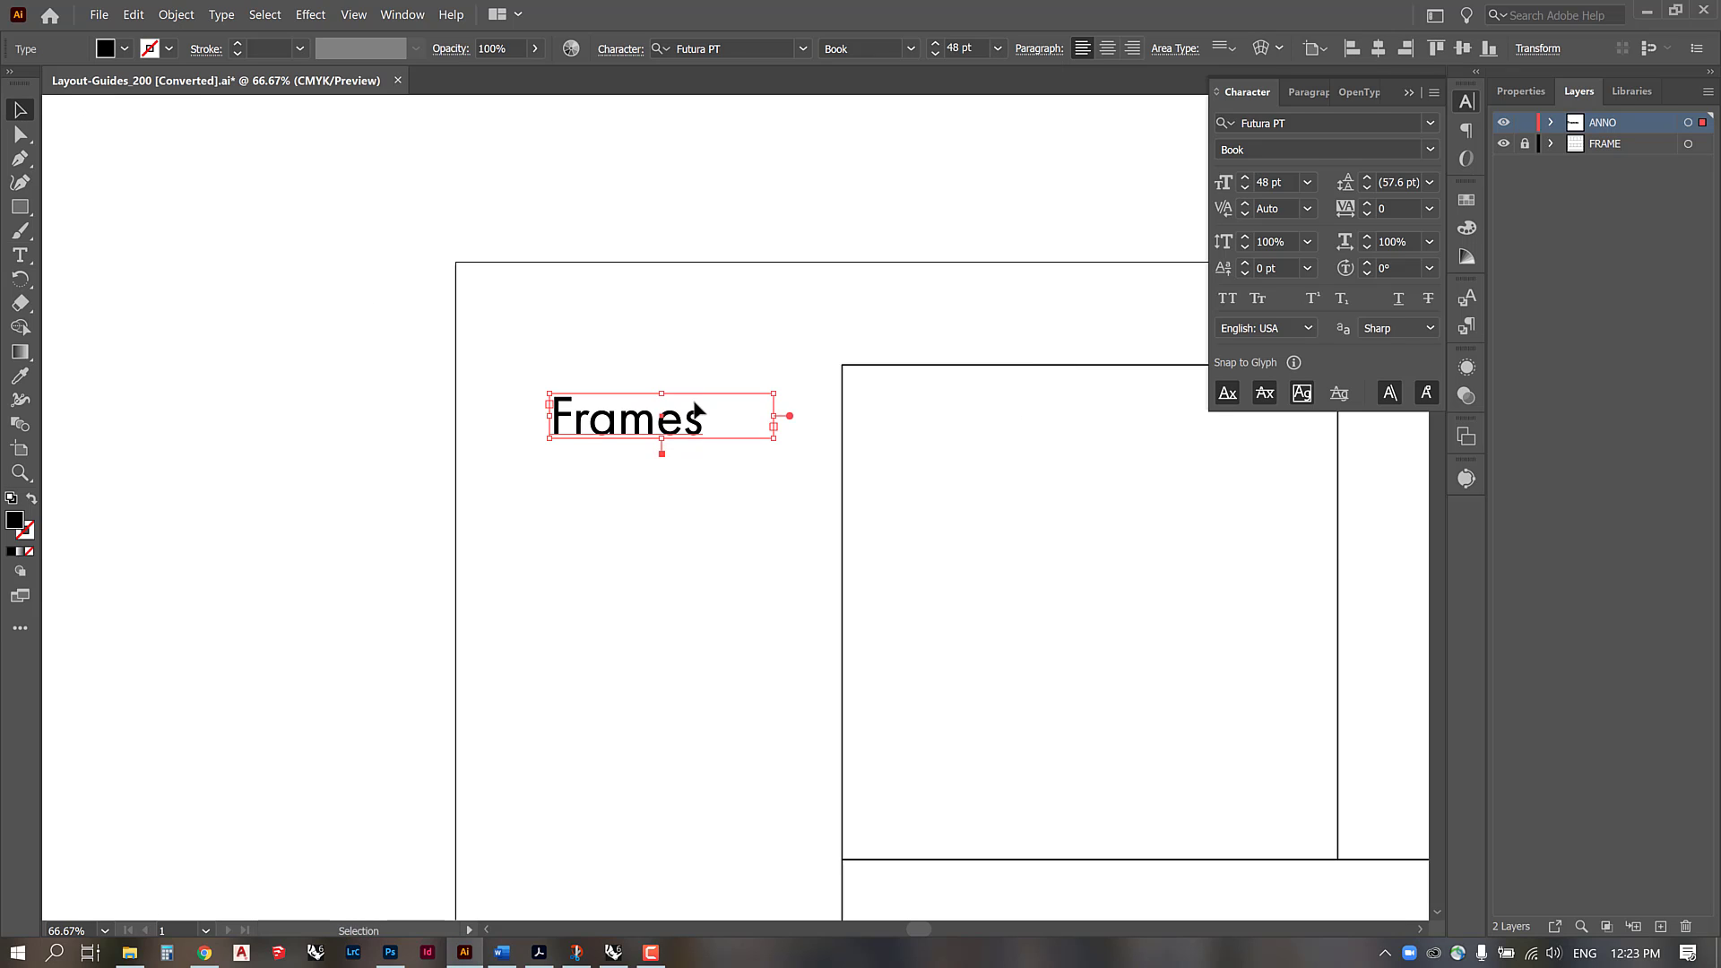
Step: Unlock the FRAME layer and align the top of the "Frames" text with the top of the outer frame
{"action": "left_click_drag", "start_coordinate": [610, 462], "coordinate": [373, 256]}
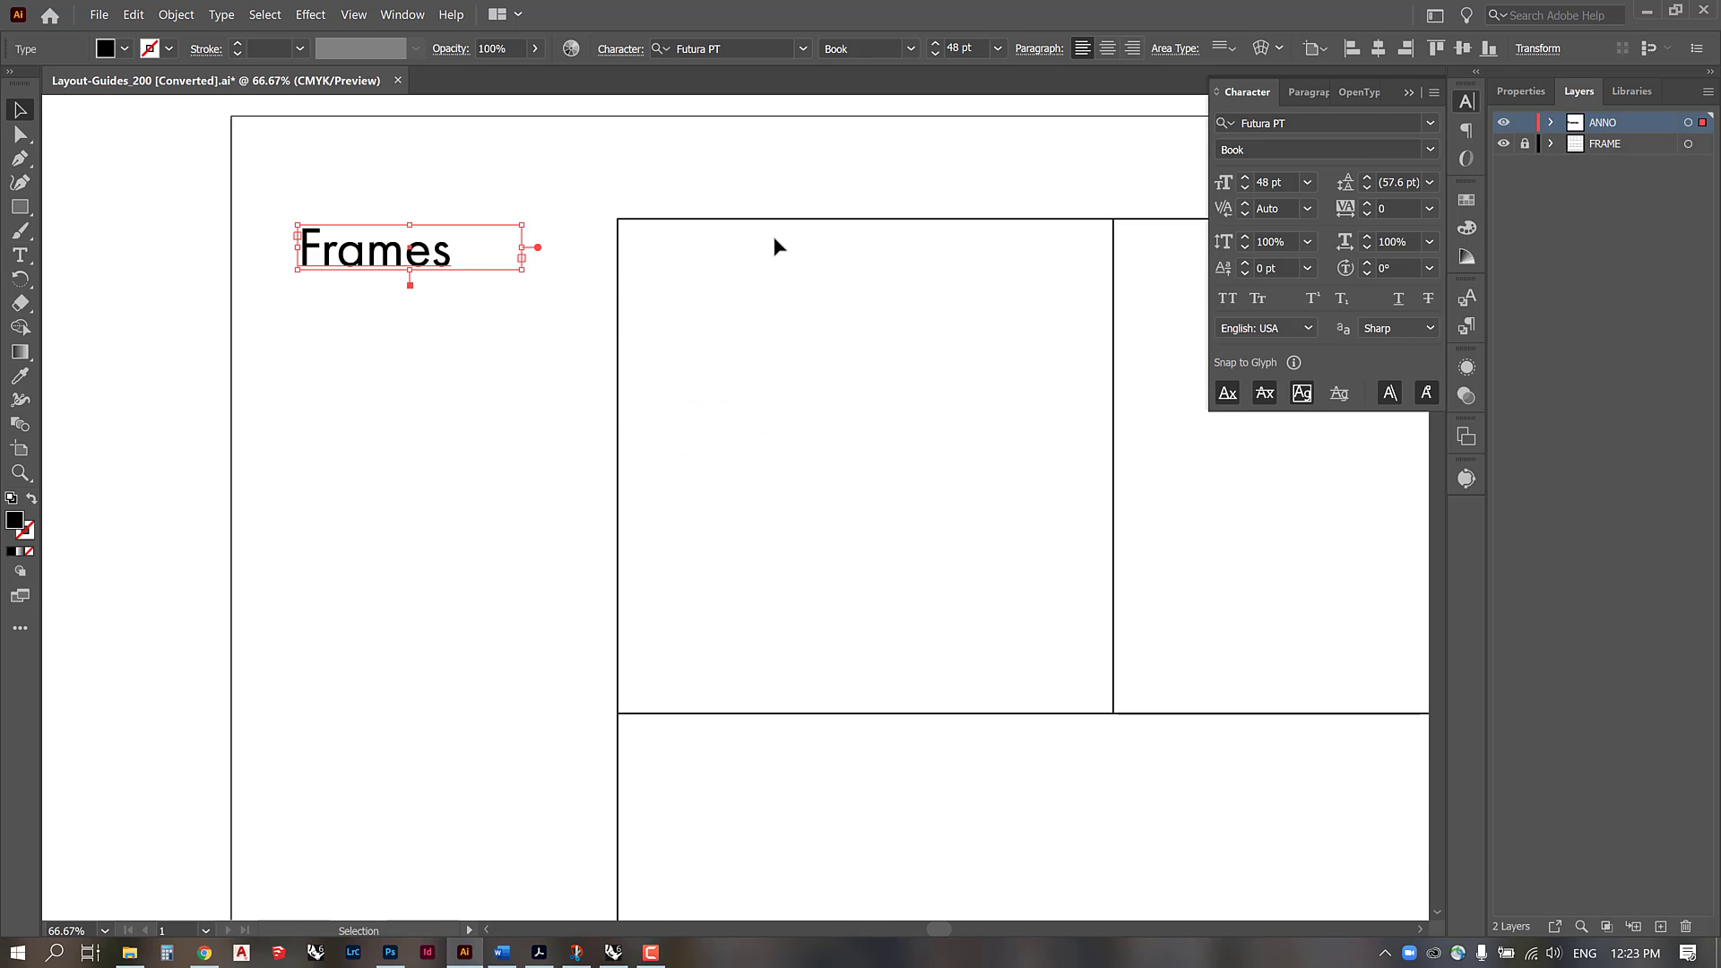
{"action": "left_click", "coordinate": [1525, 143]}
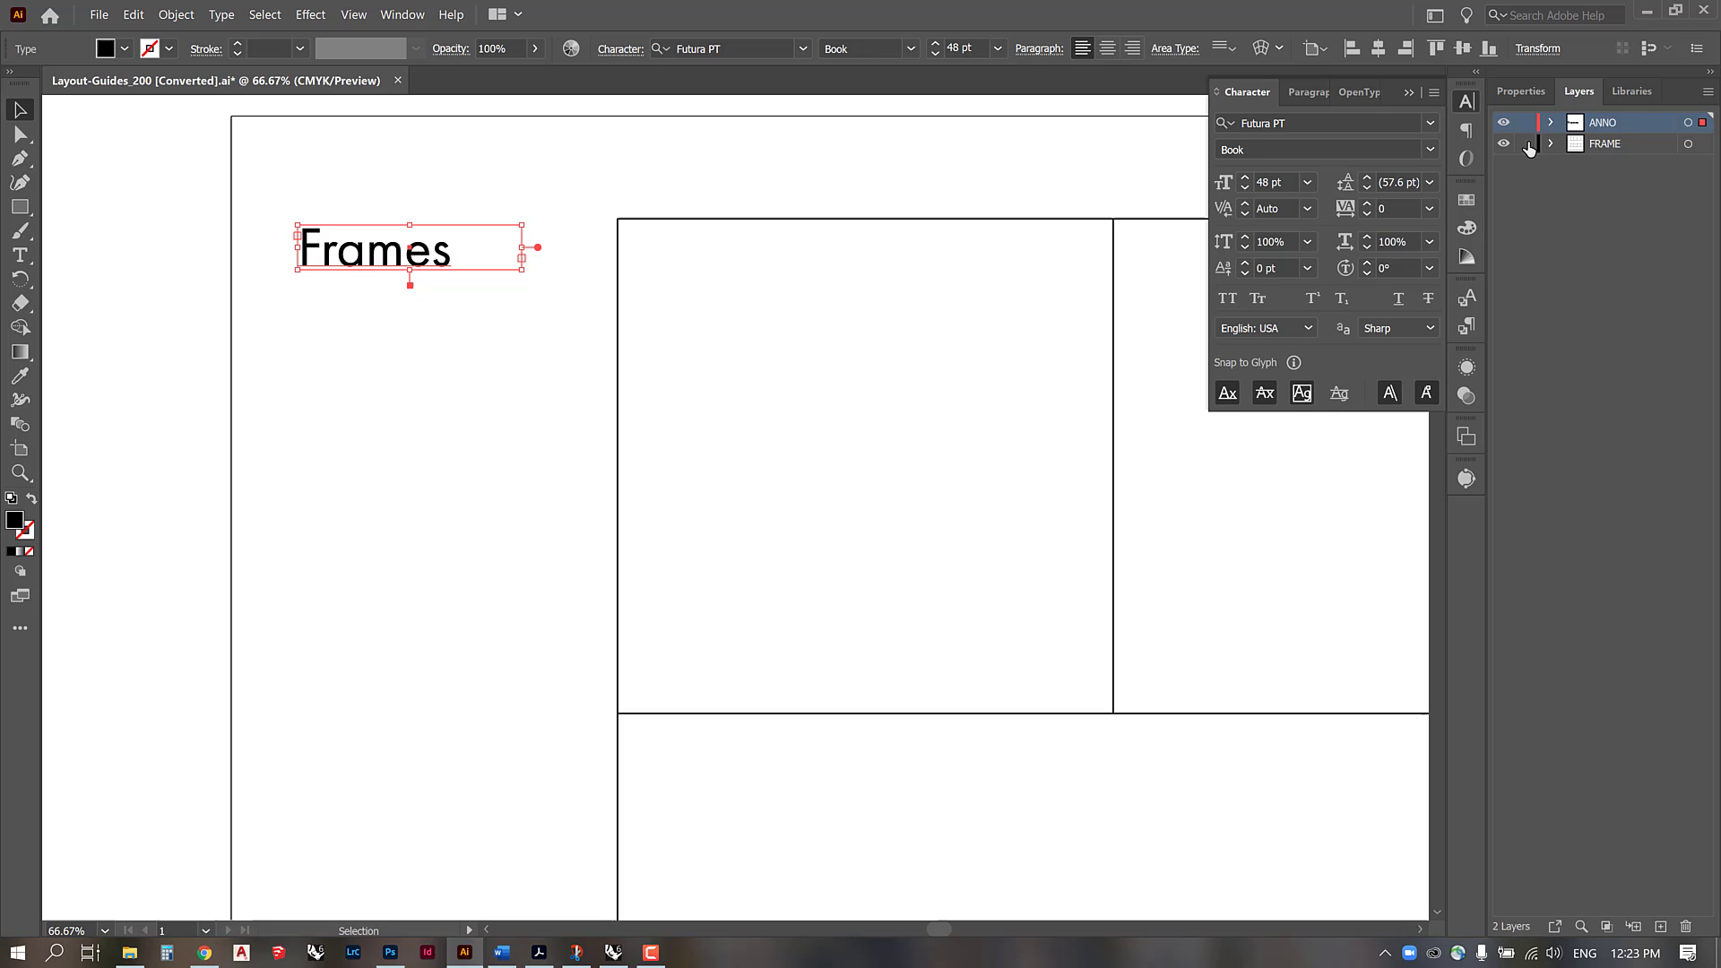
{"action": "left_click", "coordinate": [632, 219], "text": "shift"}
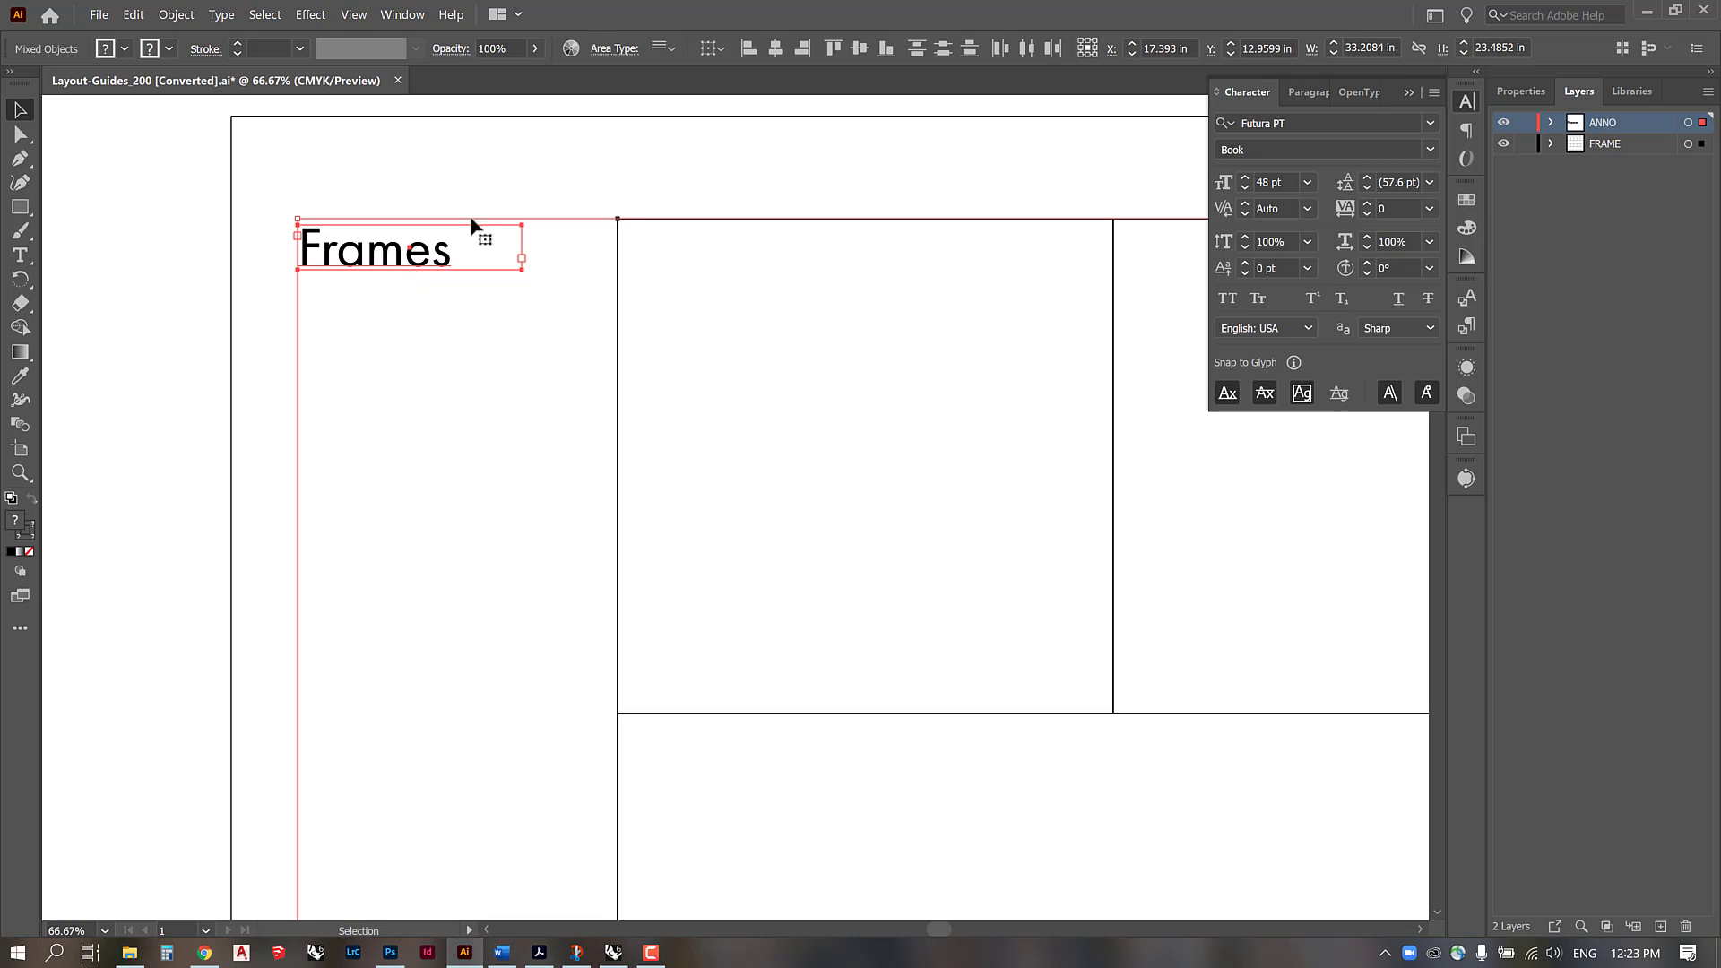
{"action": "left_click", "coordinate": [719, 51]}
{"action": "left_click", "coordinate": [728, 68]}
{"action": "left_click", "coordinate": [833, 49]}
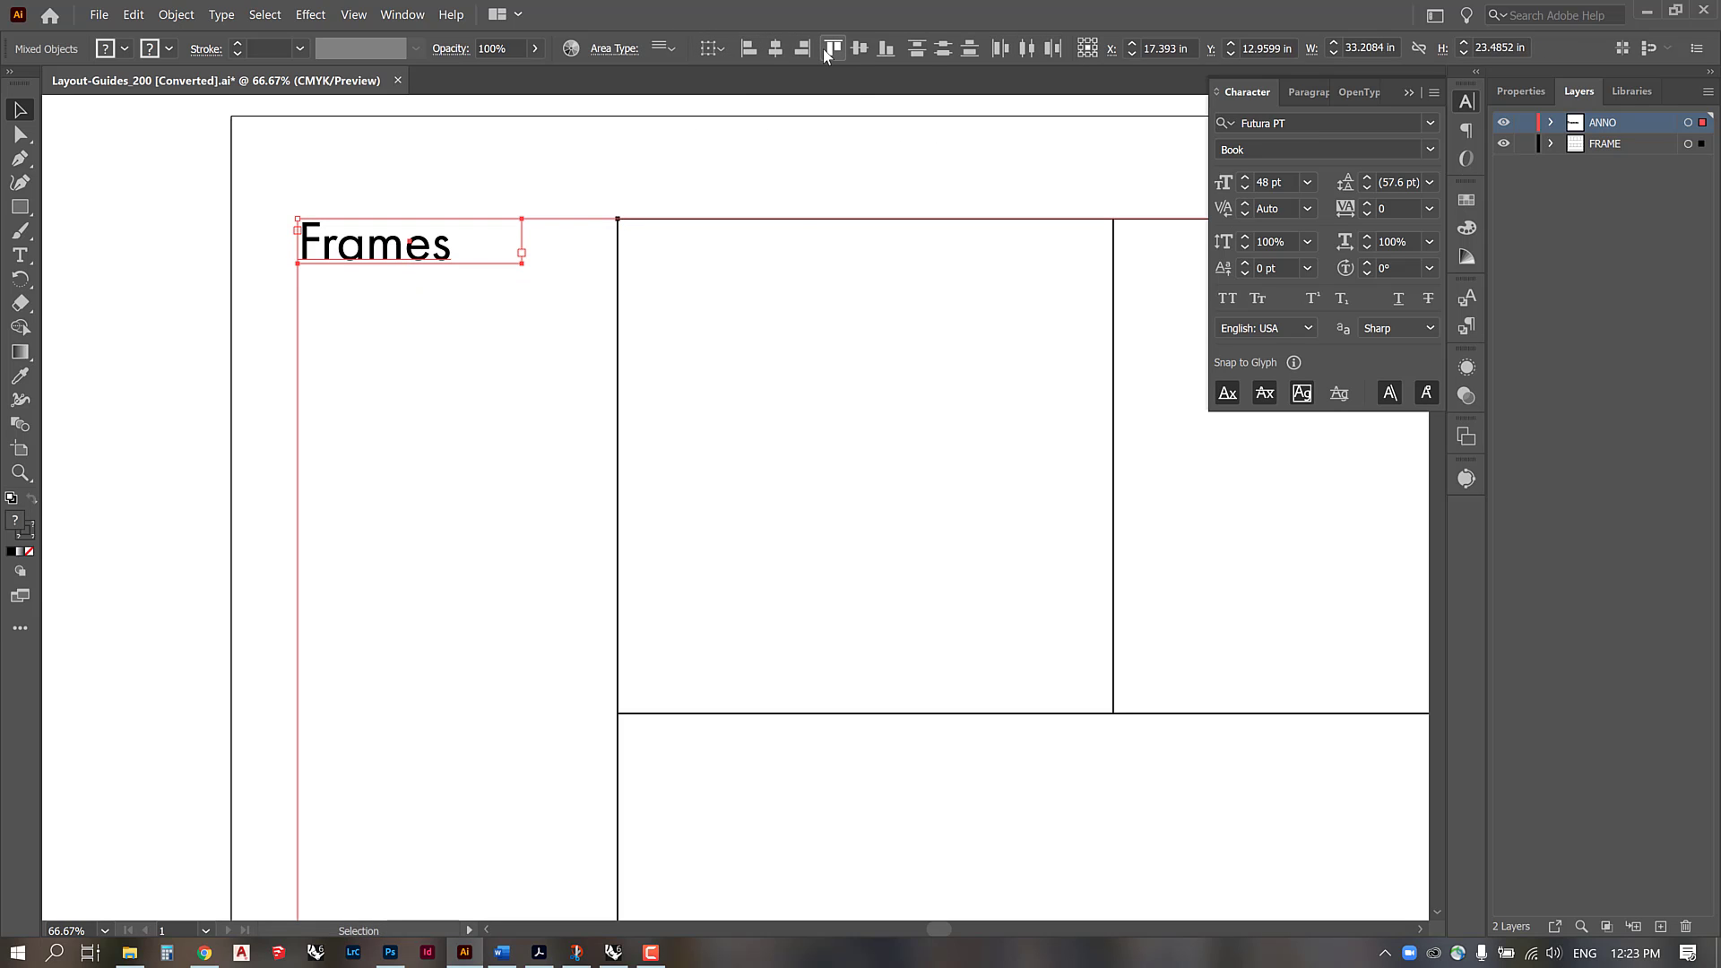
Step: Deselect the text and frame and lock the FRAME layer again
{"action": "left_click", "coordinate": [667, 195]}
{"action": "left_click", "coordinate": [1525, 144]}
{"action": "key", "text": "ctrl+minus"}
{"action": "key", "text": "ctrl+minus"}
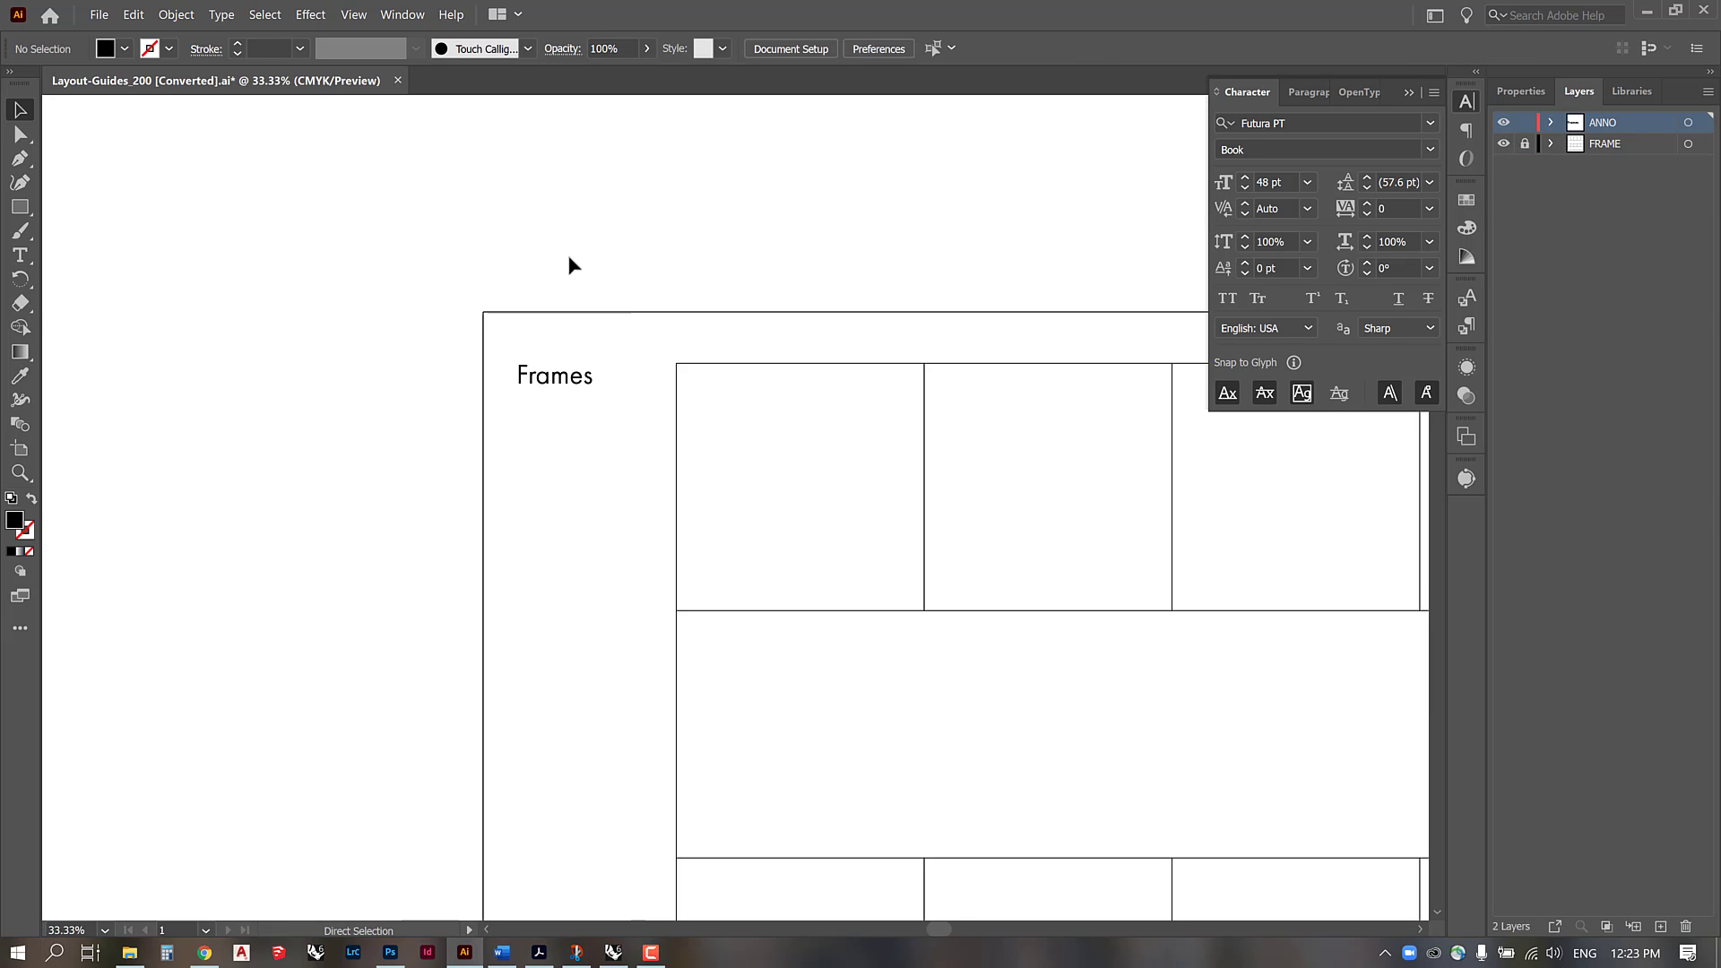
Step: Copy the "Frames" text straight down the margin beside each of the three lower rows, aligned with each row's upper edge
{"action": "left_click_drag", "start_coordinate": [591, 423], "coordinate": [365, 491]}
{"action": "left_click", "coordinate": [375, 252]}
{"action": "scroll", "coordinate": [372, 438], "scroll_direction": "down", "scroll_amount": 5}
{"action": "left_click", "coordinate": [341, 346]}
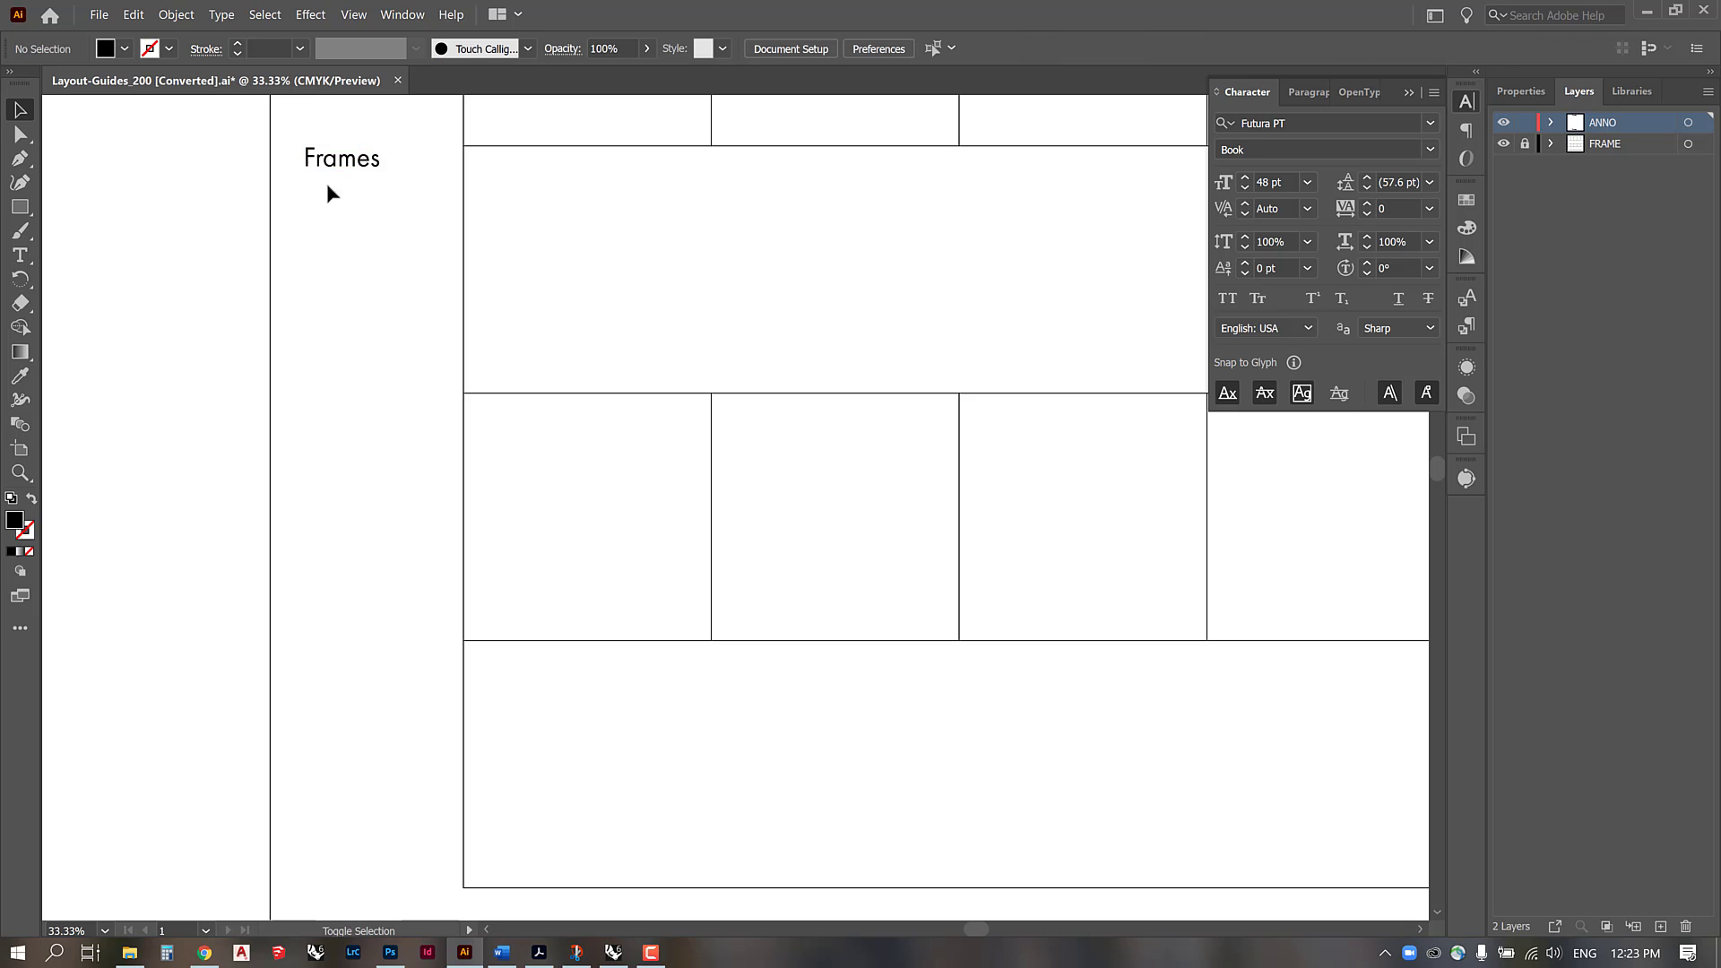
{"action": "left_click_drag", "start_coordinate": [345, 160], "coordinate": [373, 661]}
Step: Change the three copied labels to "Site Plan", "Sections" and "Diagram", from the second row down to the lowest
{"action": "double_click", "coordinate": [330, 655]}
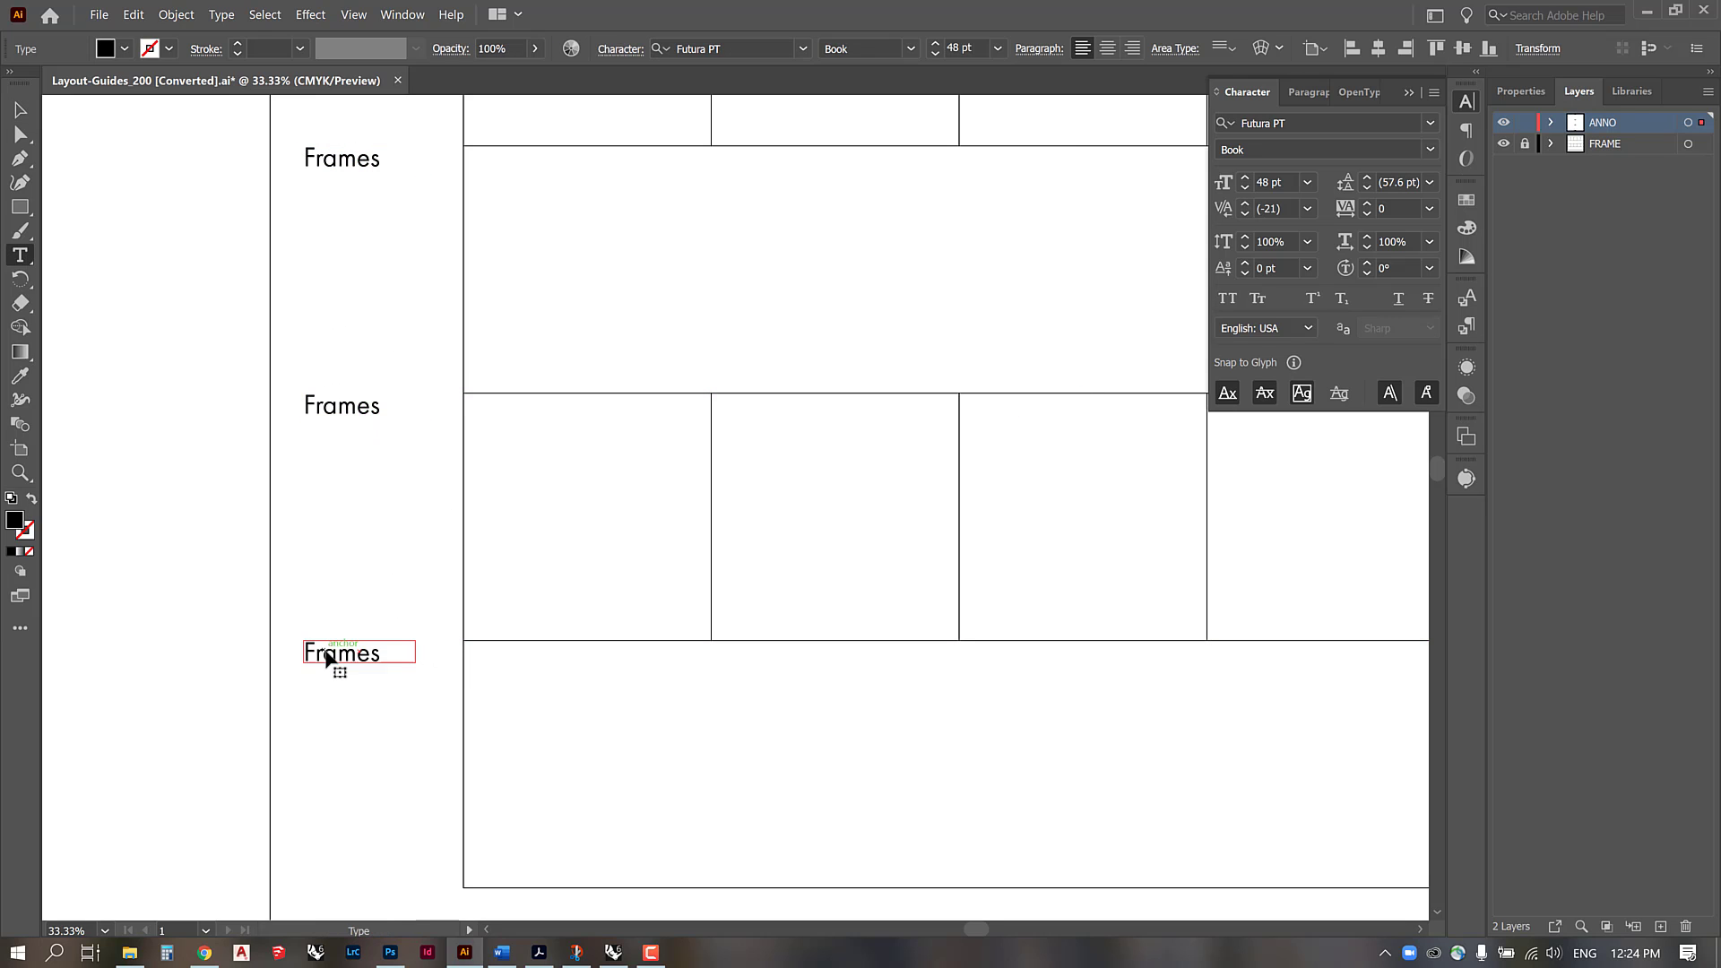
{"action": "key", "text": "ctrl+a"}
{"action": "type", "text": "Diag"}
{"action": "double_click", "coordinate": [348, 405]}
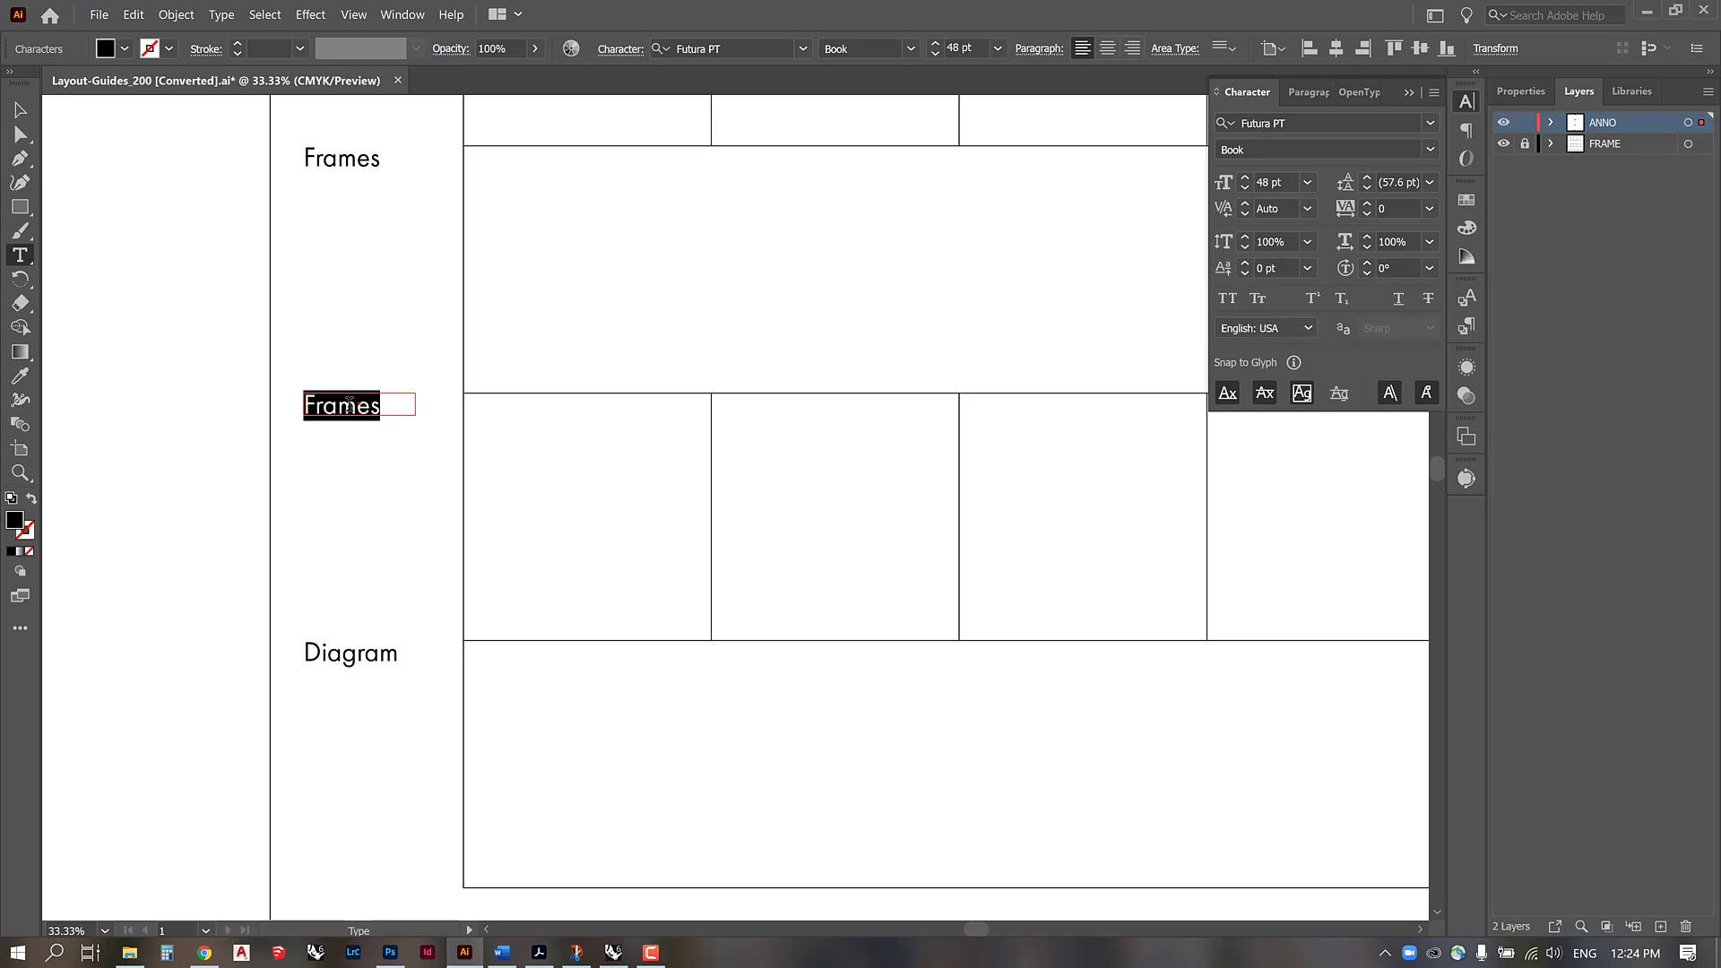
{"action": "type", "text": "Sections"}
{"action": "scroll", "coordinate": [333, 383], "scroll_direction": "up", "scroll_amount": 2}
{"action": "double_click", "coordinate": [352, 244]}
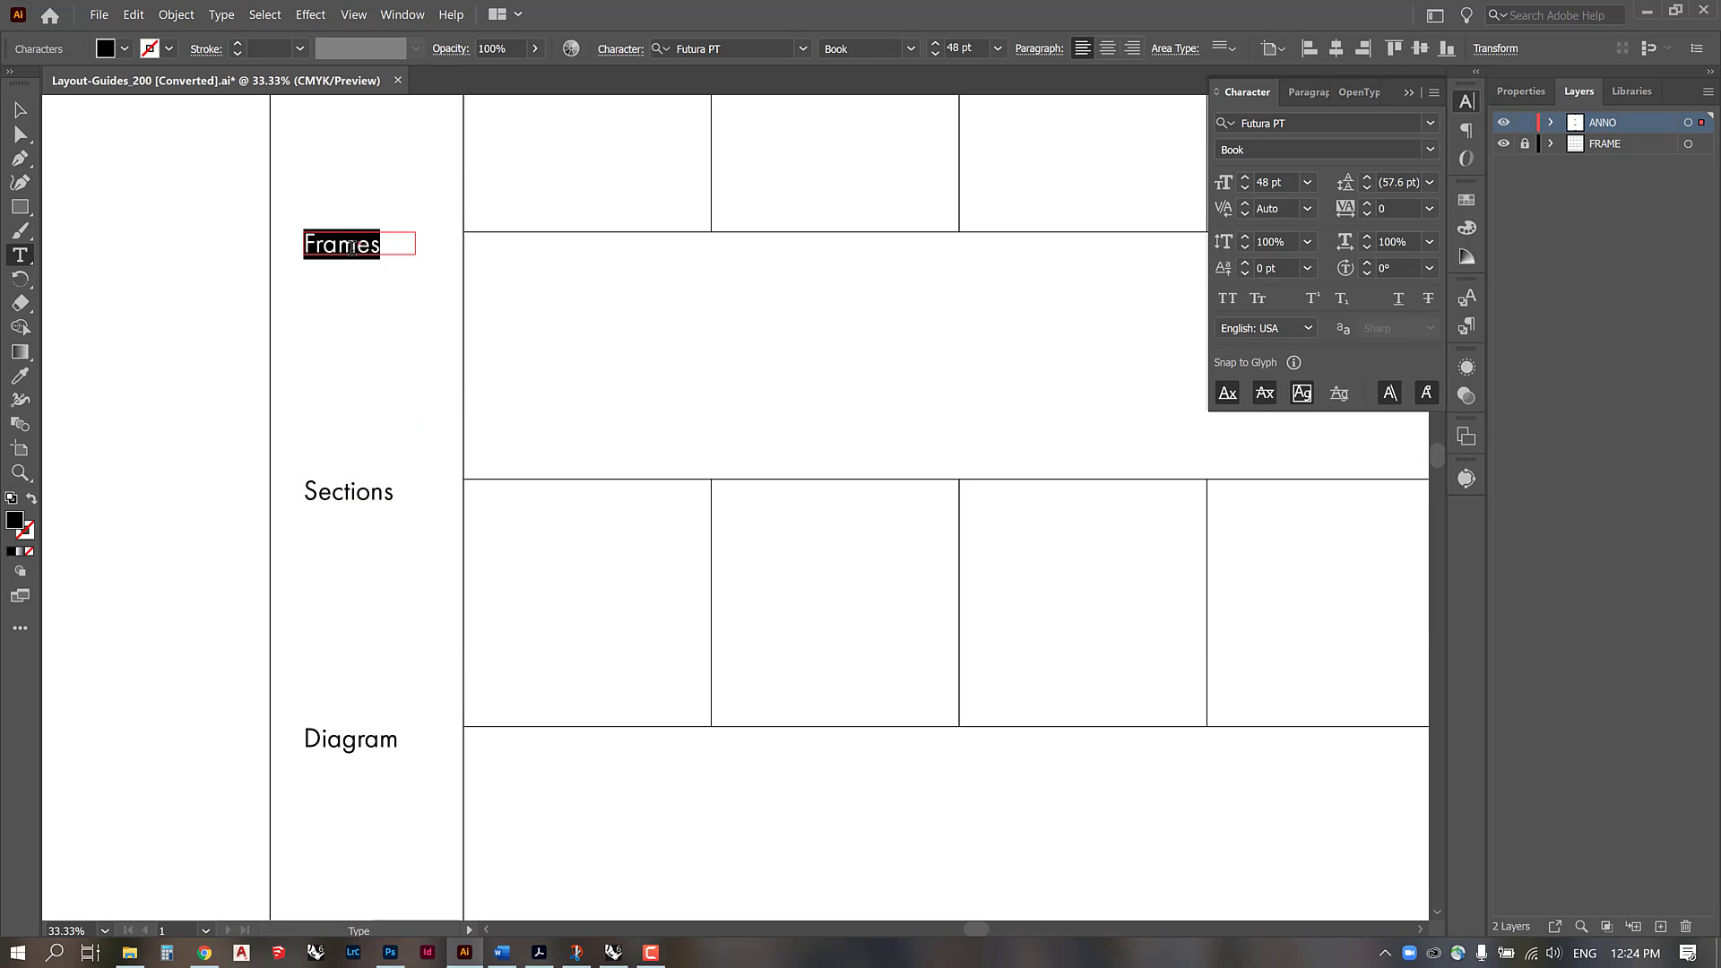
{"action": "type", "text": "Site Plan"}
{"action": "scroll", "coordinate": [385, 396], "scroll_direction": "up", "scroll_amount": 3}
{"action": "key", "text": "Escape"}
{"action": "left_click", "coordinate": [136, 206]}
Step: Copy a label to below the grid, change its text to "EX 5 - The Riff" and line its end up with the grid's right edge
{"action": "key", "text": "ctrl+minus"}
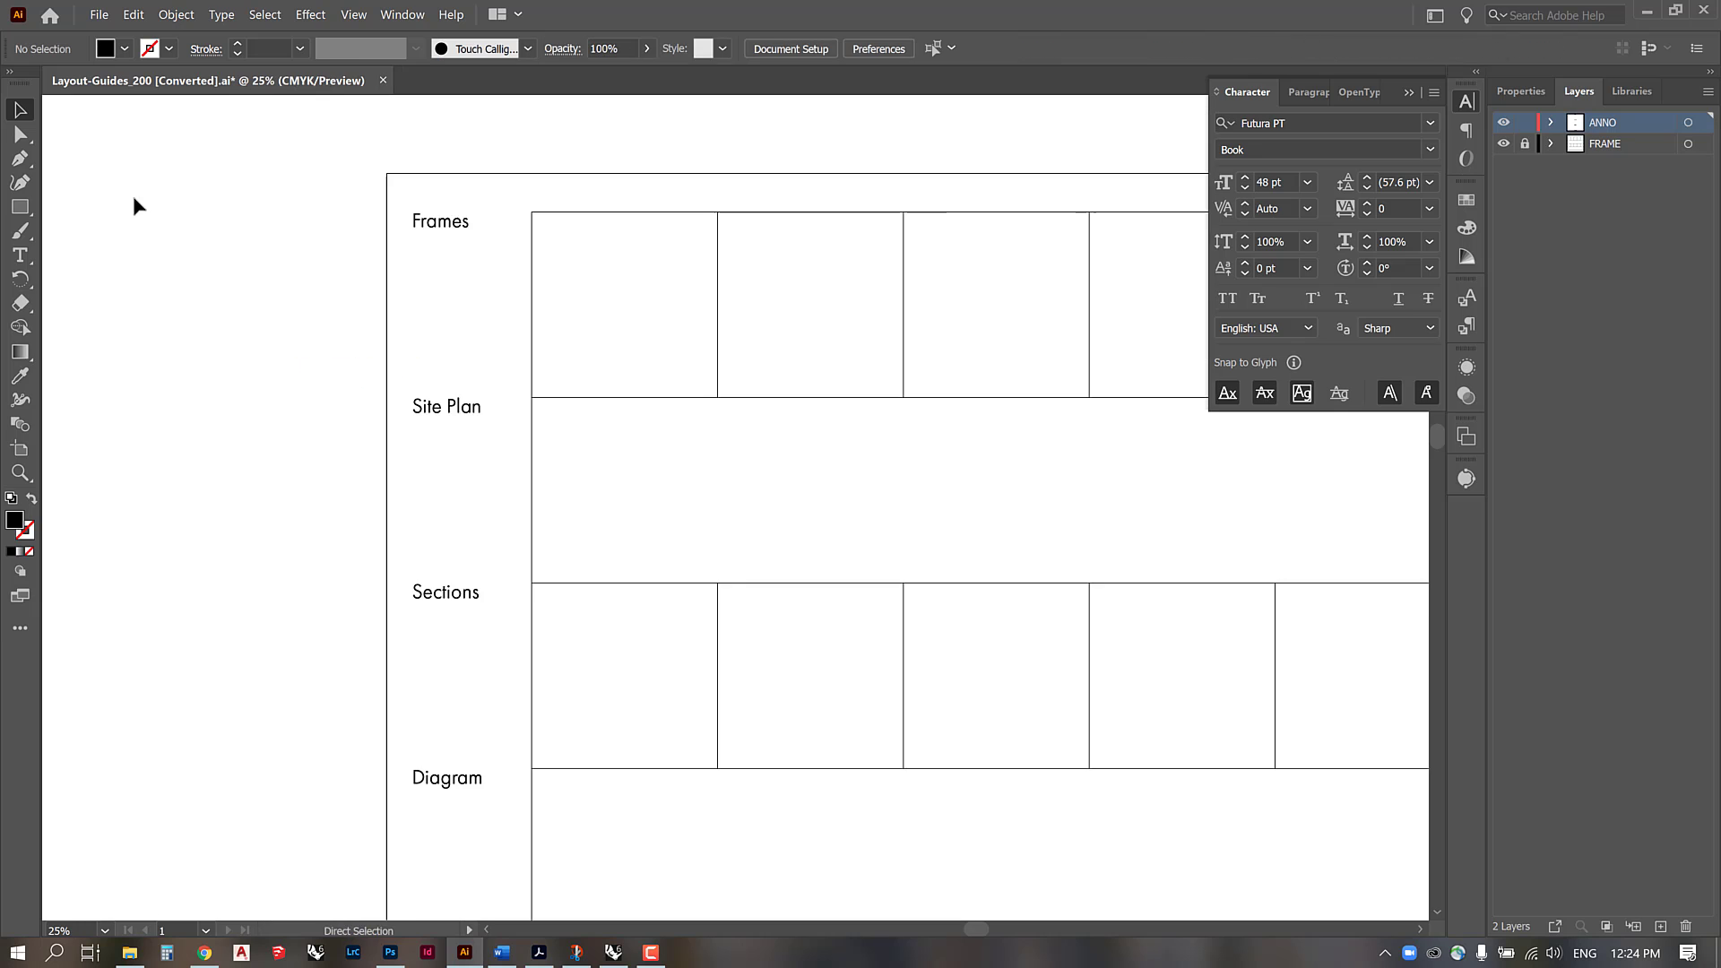
{"action": "key", "text": "space"}
{"action": "left_click_drag", "start_coordinate": [578, 458], "coordinate": [488, 373]}
{"action": "scroll", "coordinate": [354, 627], "scroll_direction": "down", "scroll_amount": 2}
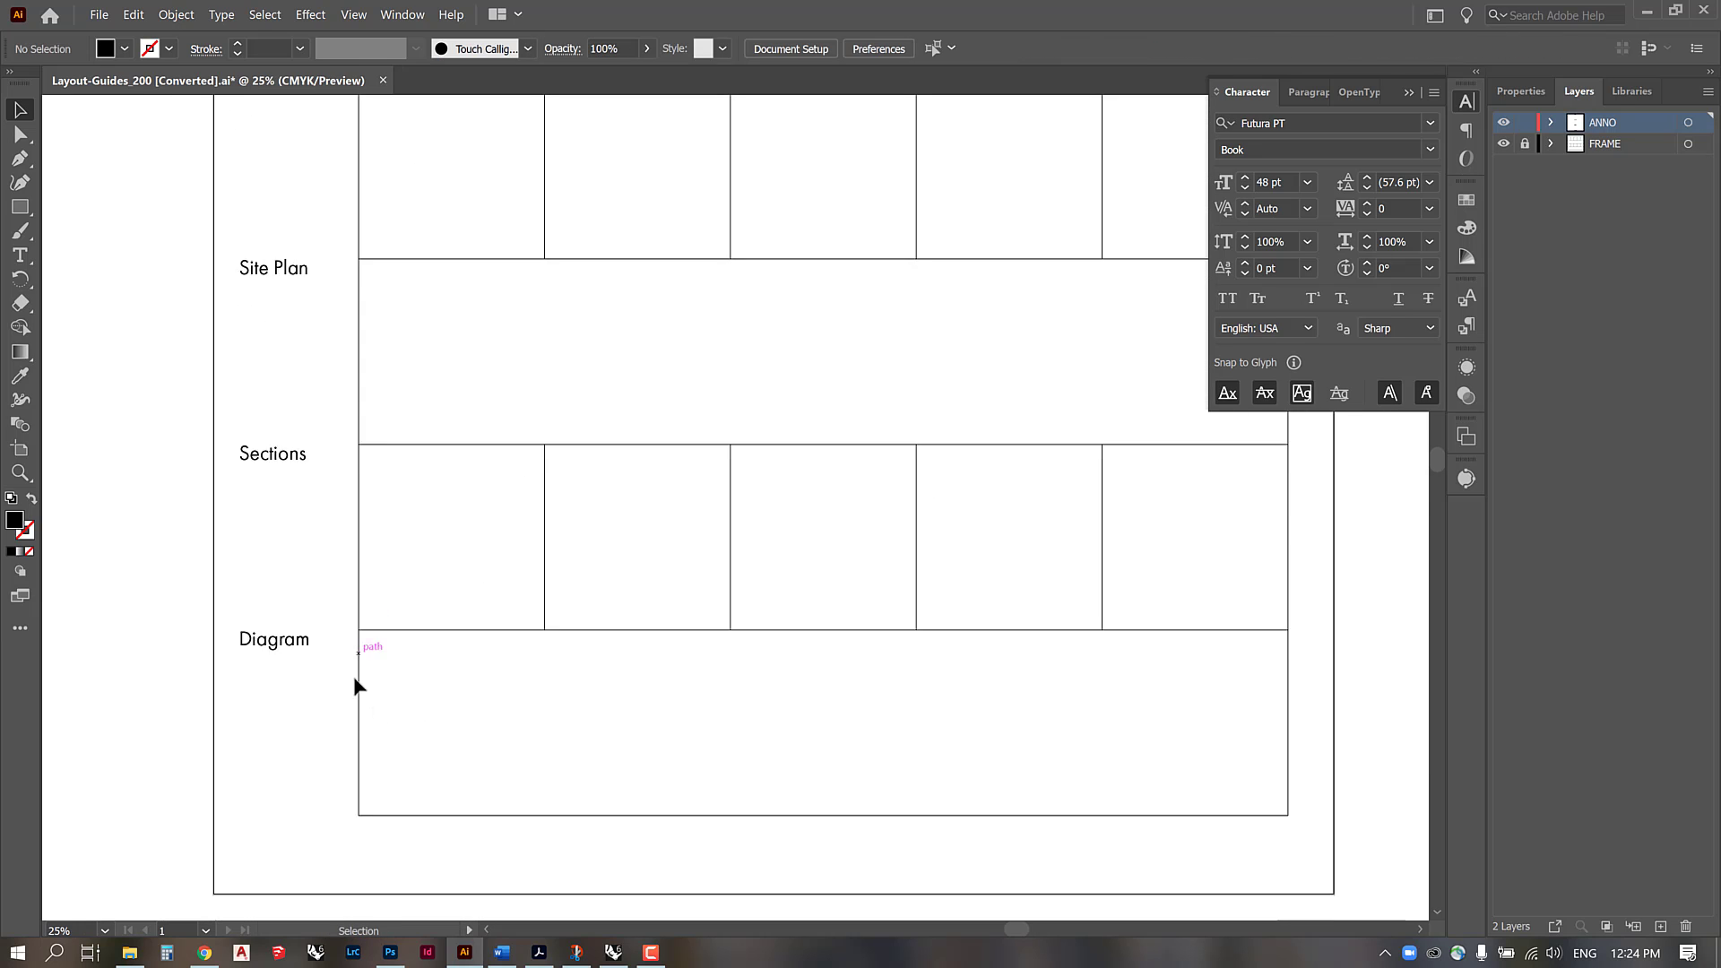
{"action": "left_click_drag", "start_coordinate": [266, 486], "coordinate": [1135, 683]}
{"action": "double_click", "coordinate": [1135, 679]}
{"action": "type", "text": "EX"}
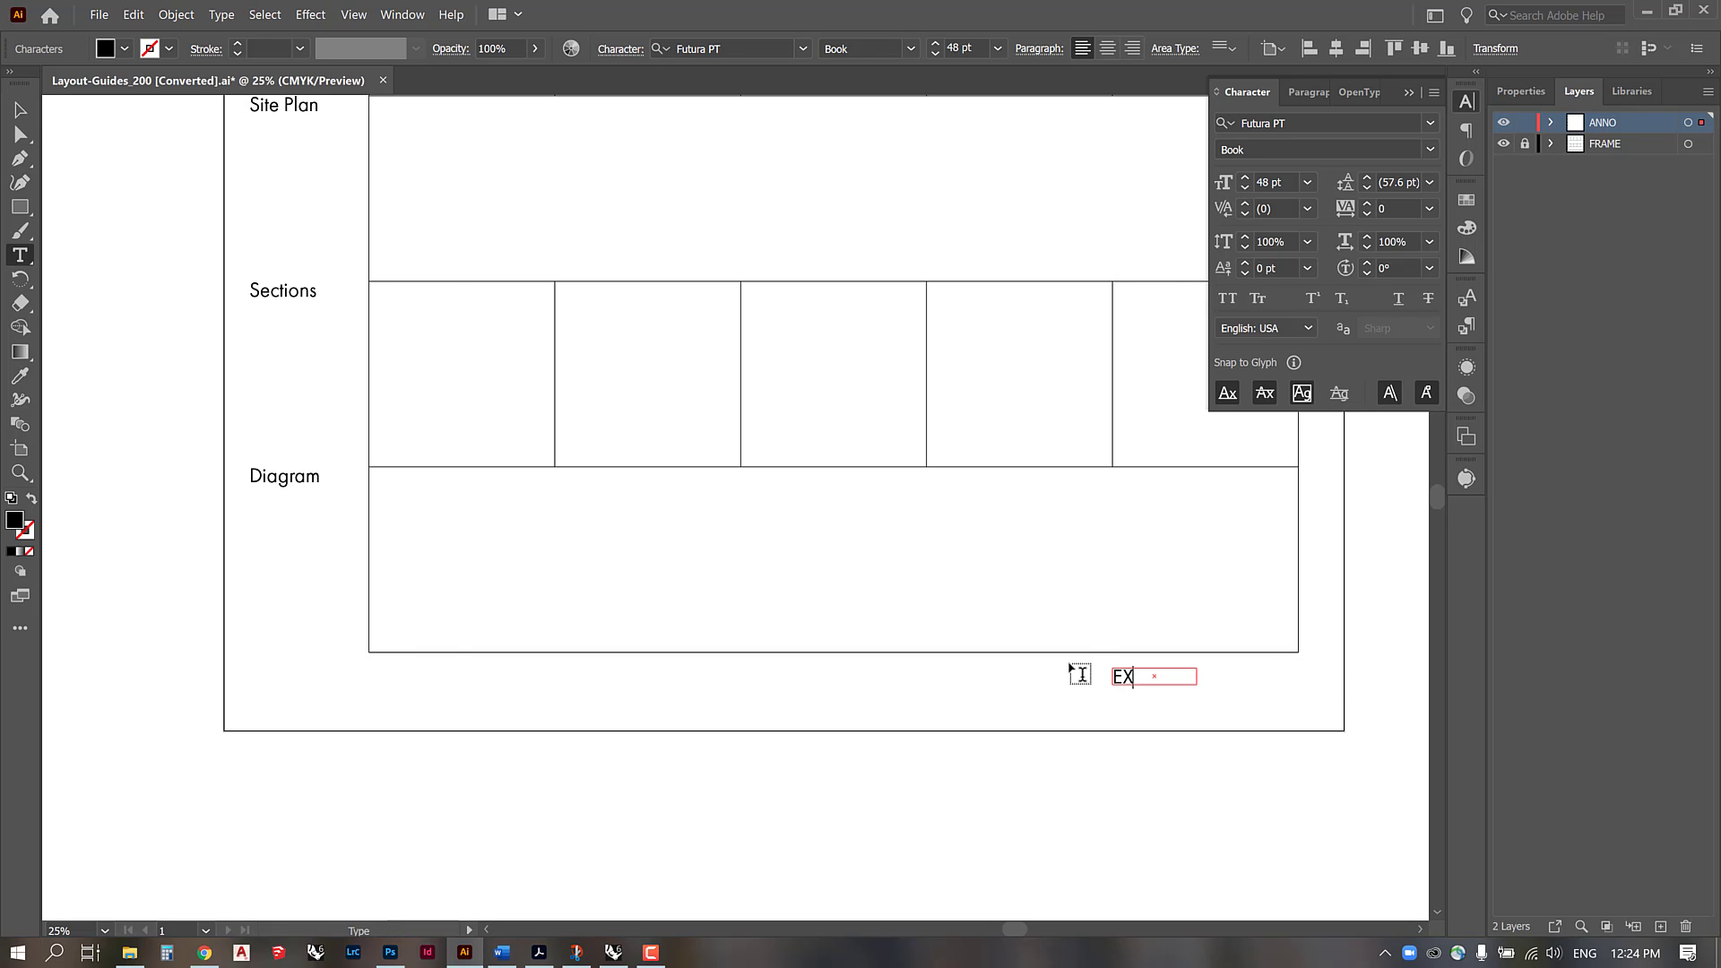
{"action": "type", "text": " 5 - The Riff"}
{"action": "key", "text": "Escape"}
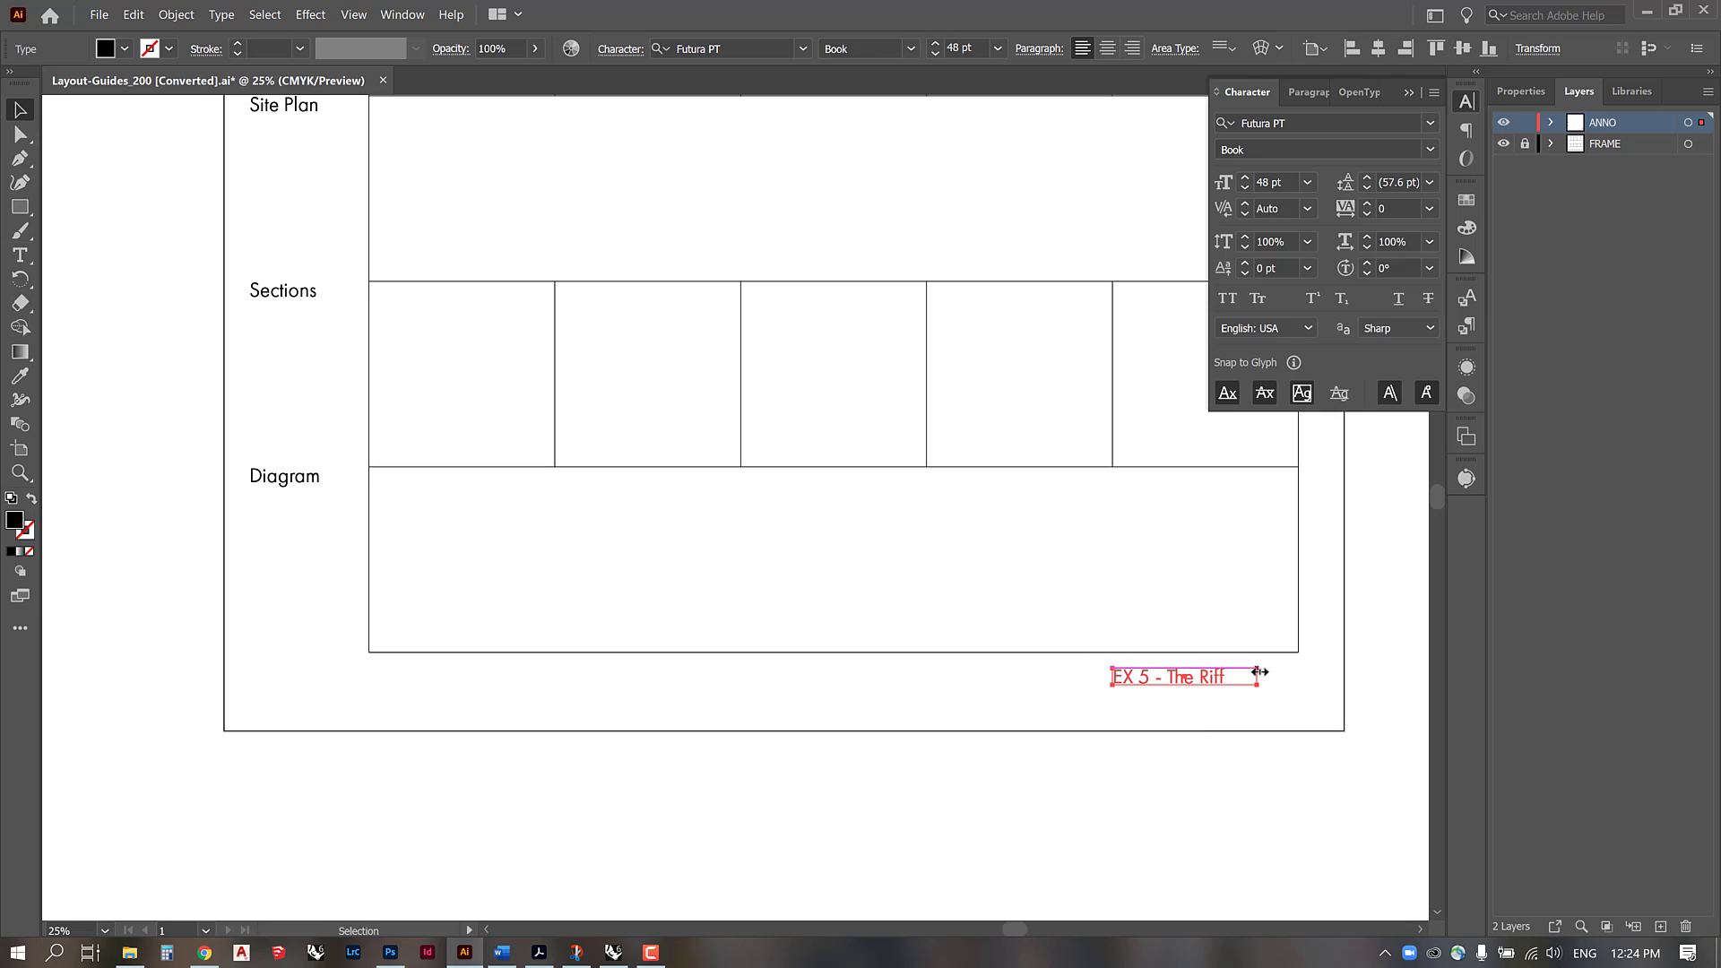
{"action": "left_click_drag", "start_coordinate": [1228, 679], "coordinate": [1300, 683]}
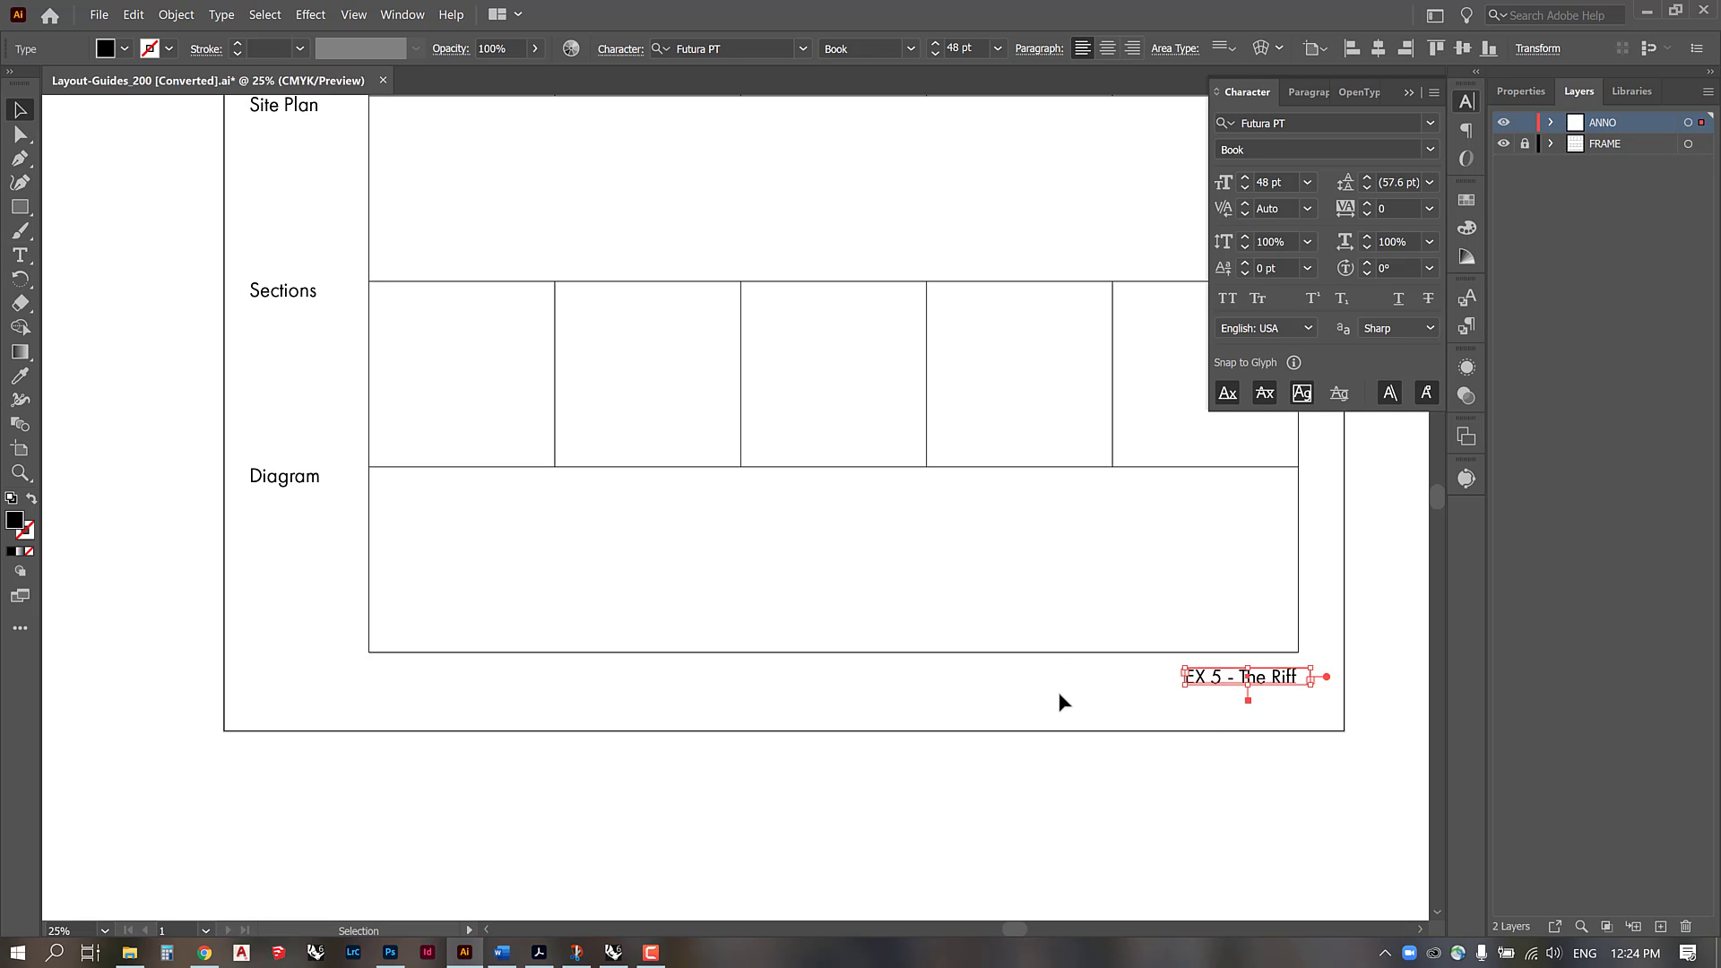
{"action": "left_click", "coordinate": [1063, 702]}
Step: Set the font size of the four row labels in the margin to 36 pt
{"action": "left_click_drag", "start_coordinate": [341, 527], "coordinate": [327, 760]}
{"action": "left_click_drag", "start_coordinate": [307, 766], "coordinate": [247, 135]}
{"action": "left_click", "coordinate": [998, 48]}
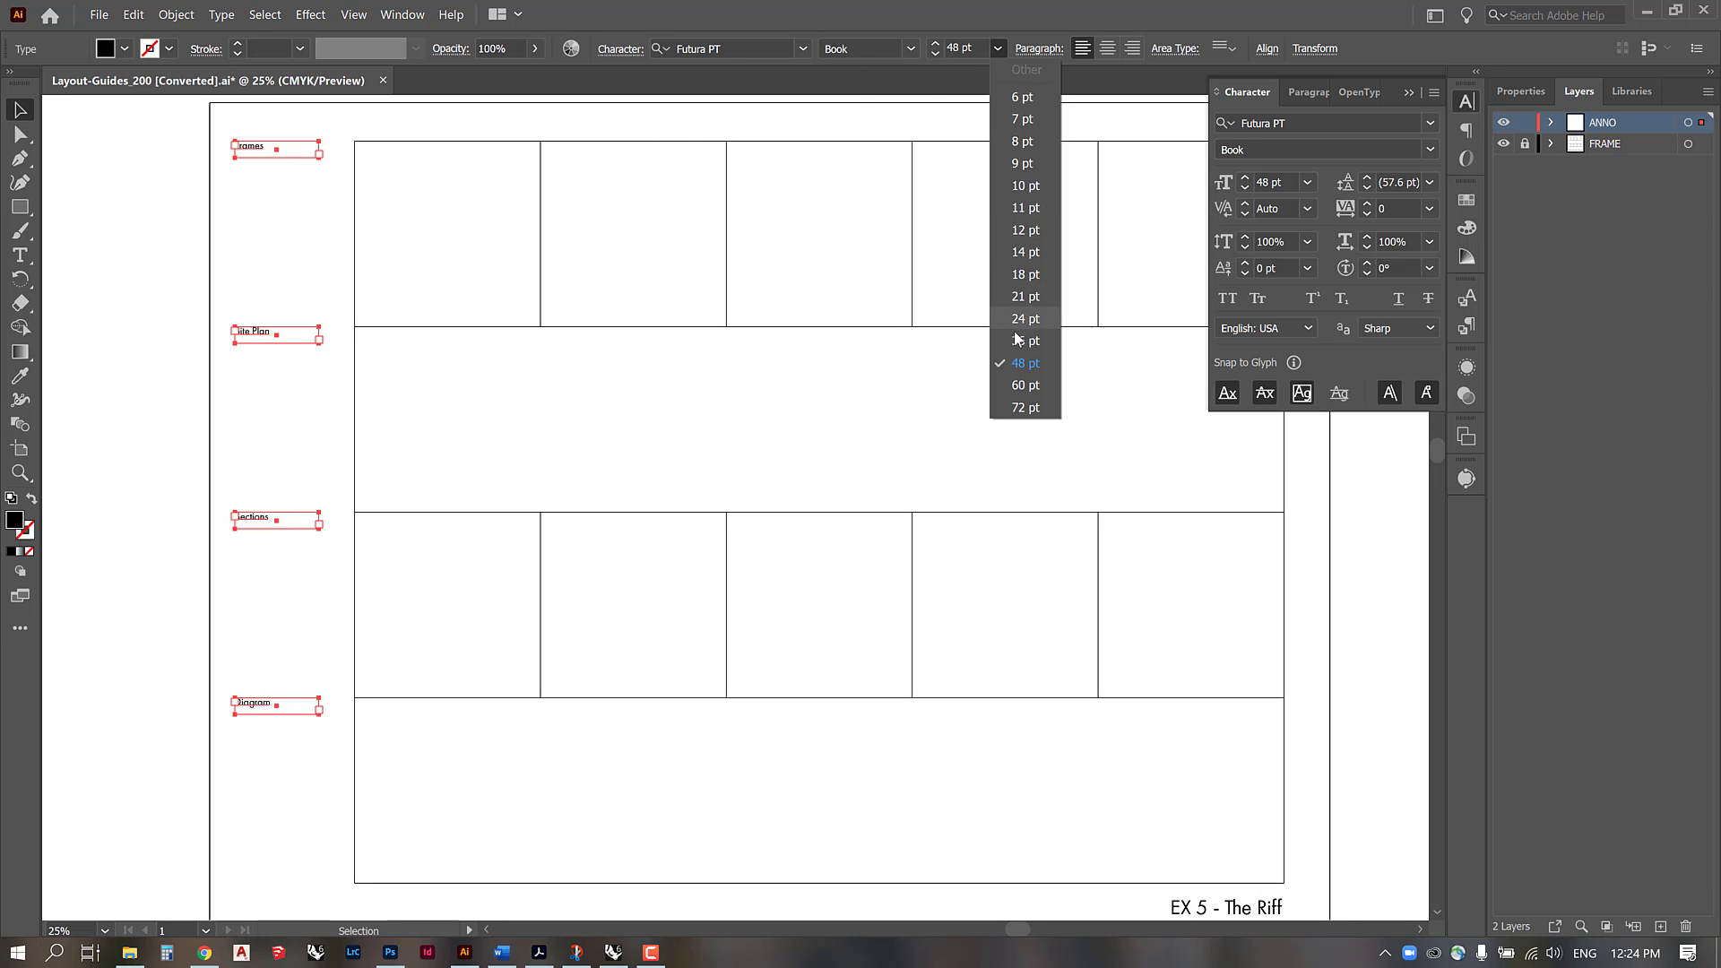
{"action": "left_click", "coordinate": [1022, 343]}
Step: Move the four row labels down together to the middle of their rows and right-align their text
{"action": "left_click_drag", "start_coordinate": [259, 159], "coordinate": [258, 244]}
{"action": "left_click_drag", "start_coordinate": [259, 244], "coordinate": [260, 238]}
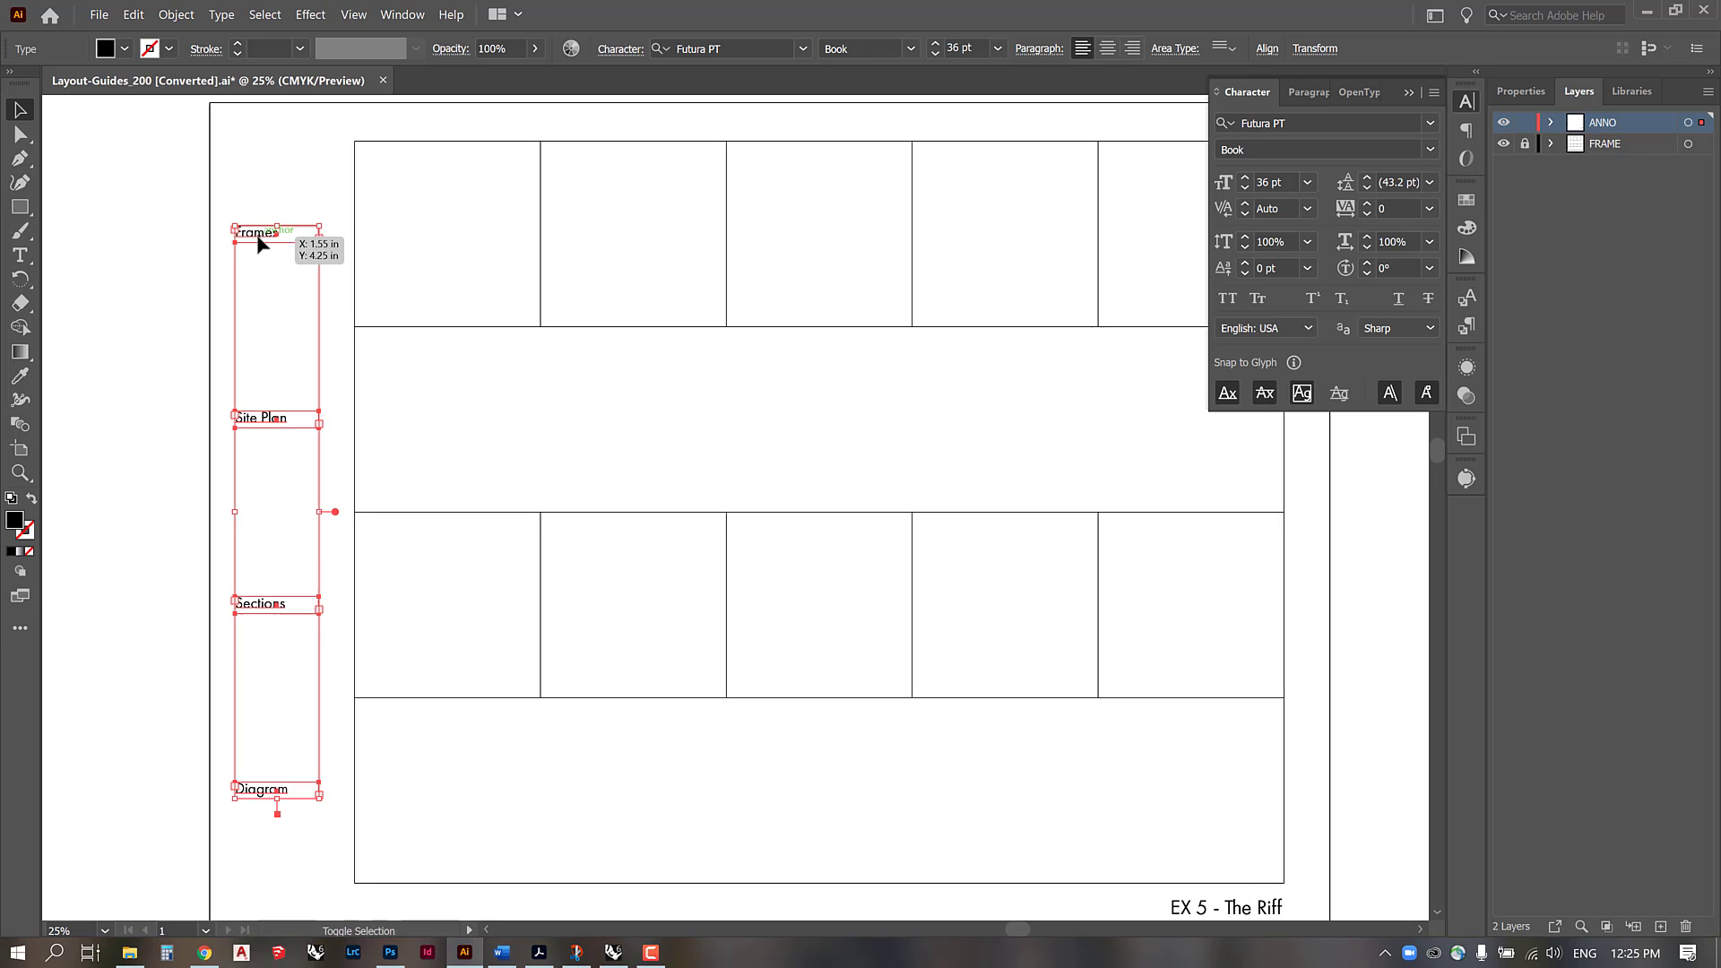
{"action": "left_click", "coordinate": [1132, 48]}
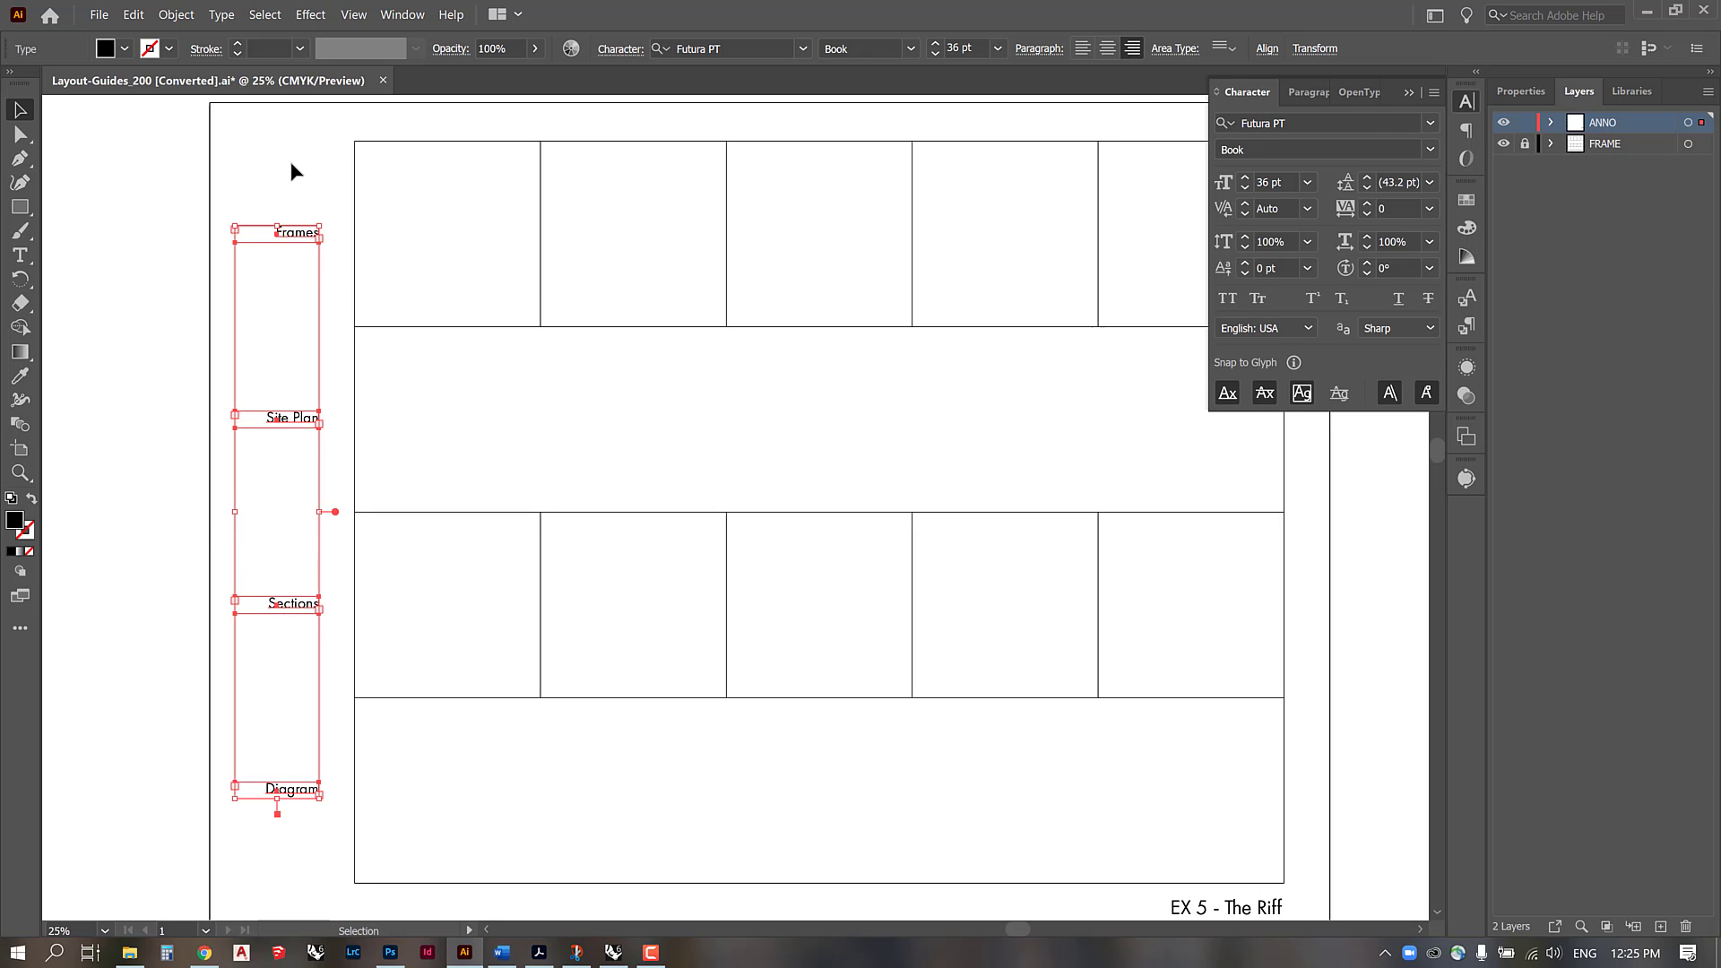
{"action": "left_click", "coordinate": [318, 402]}
{"action": "left_click_drag", "start_coordinate": [249, 183], "coordinate": [307, 798]}
{"action": "left_click", "coordinate": [197, 417]}
Step: Duplicate the "Site Plan" and "Sections" labels directly beneath themselves and change the copies to "1:200" and "1:100" respectively
{"action": "left_click_drag", "start_coordinate": [296, 418], "coordinate": [301, 441]}
{"action": "mouse_move", "coordinate": [315, 618]}
{"action": "left_mouse_down"}
{"action": "mouse_move", "coordinate": [313, 687]}
{"action": "mouse_move", "coordinate": [315, 631]}
{"action": "left_mouse_up"}
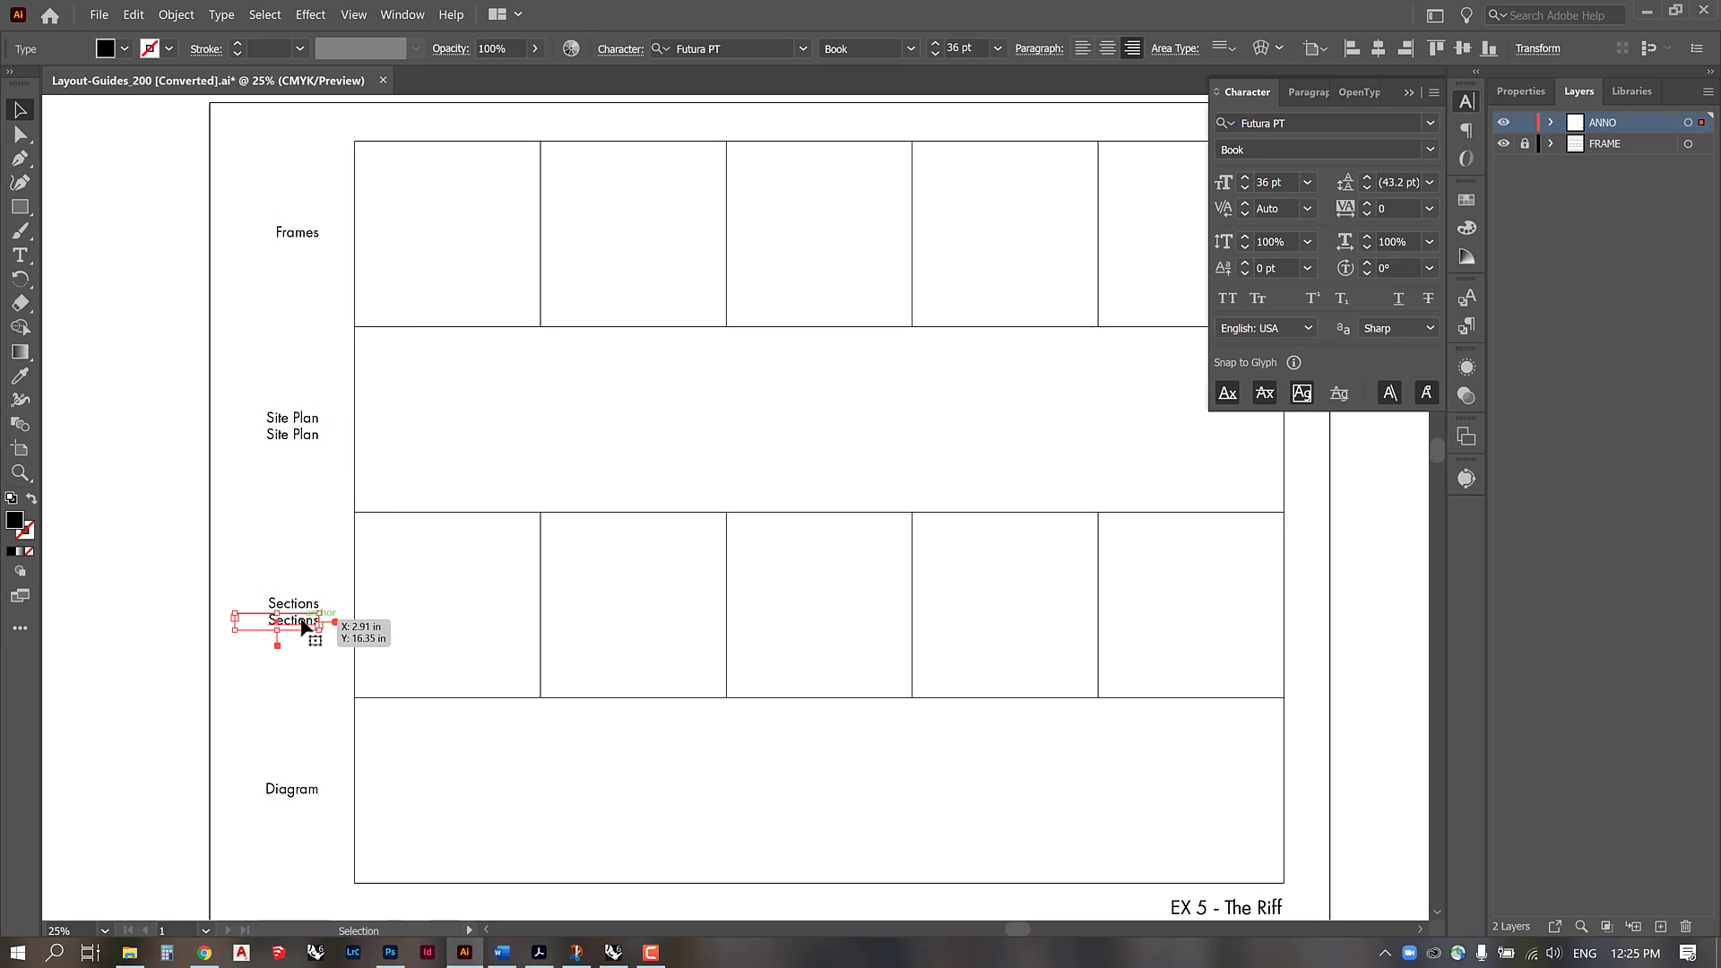
{"action": "double_click", "coordinate": [307, 620]}
{"action": "key", "text": "ctrl+a"}
{"action": "type", "text": "1:100"}
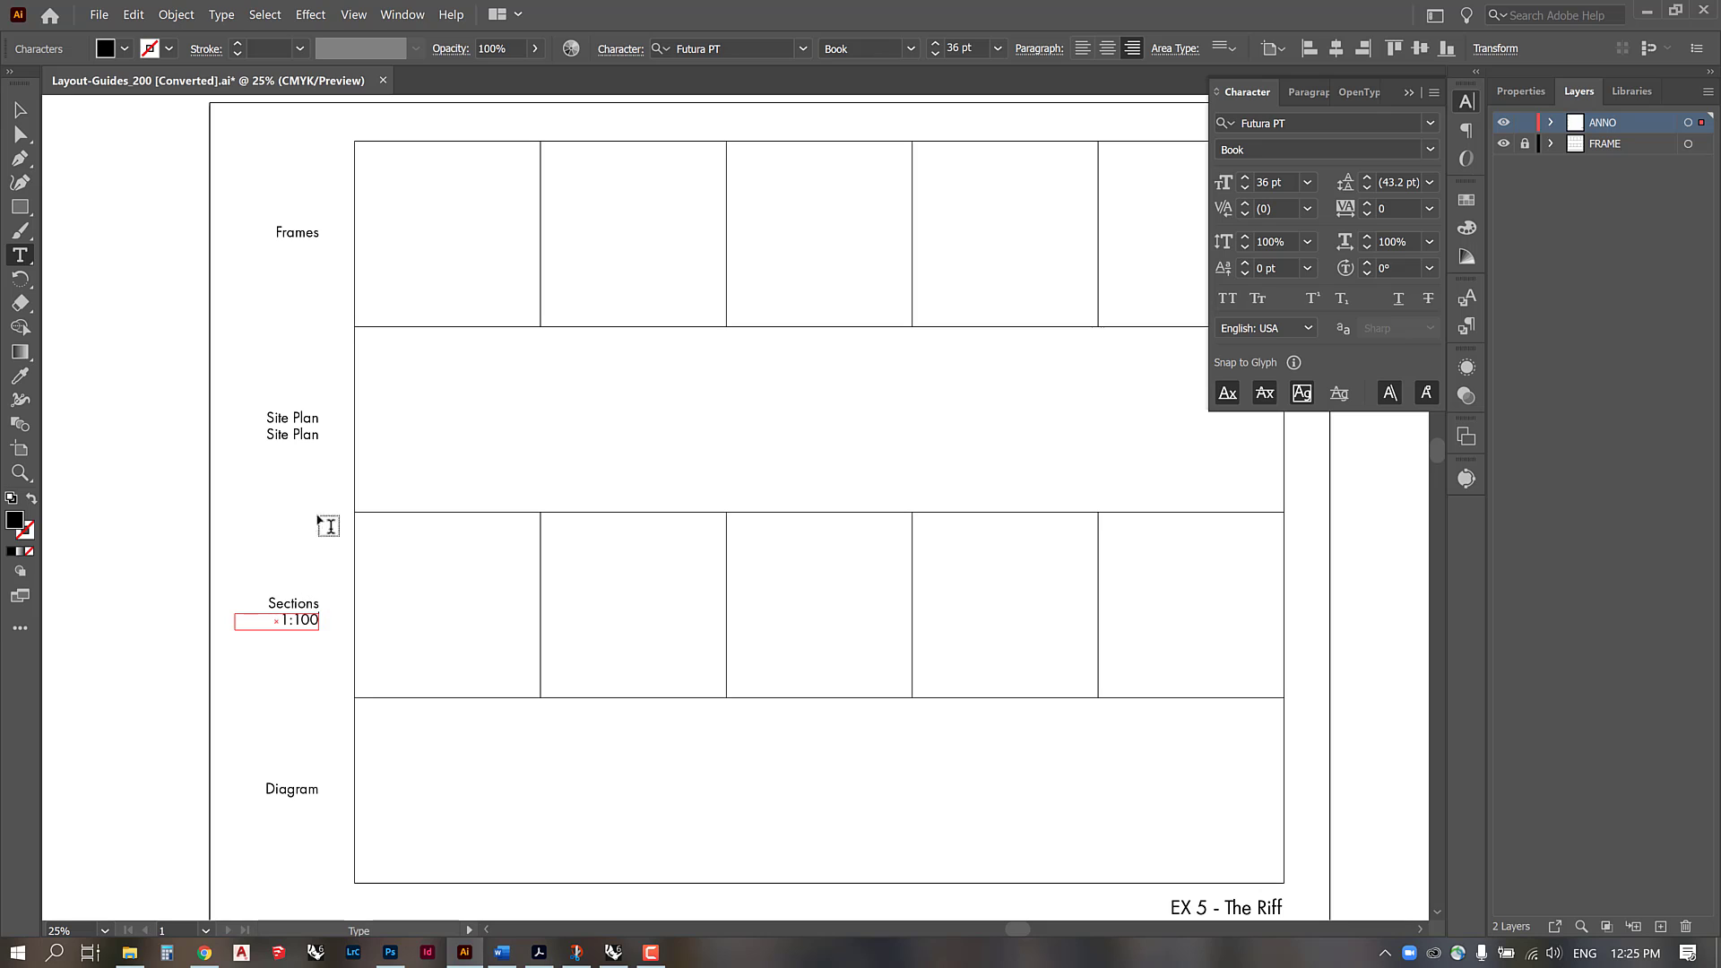
{"action": "double_click", "coordinate": [282, 436]}
{"action": "key", "text": "ctrl+a"}
{"action": "type", "text": "1:2"}
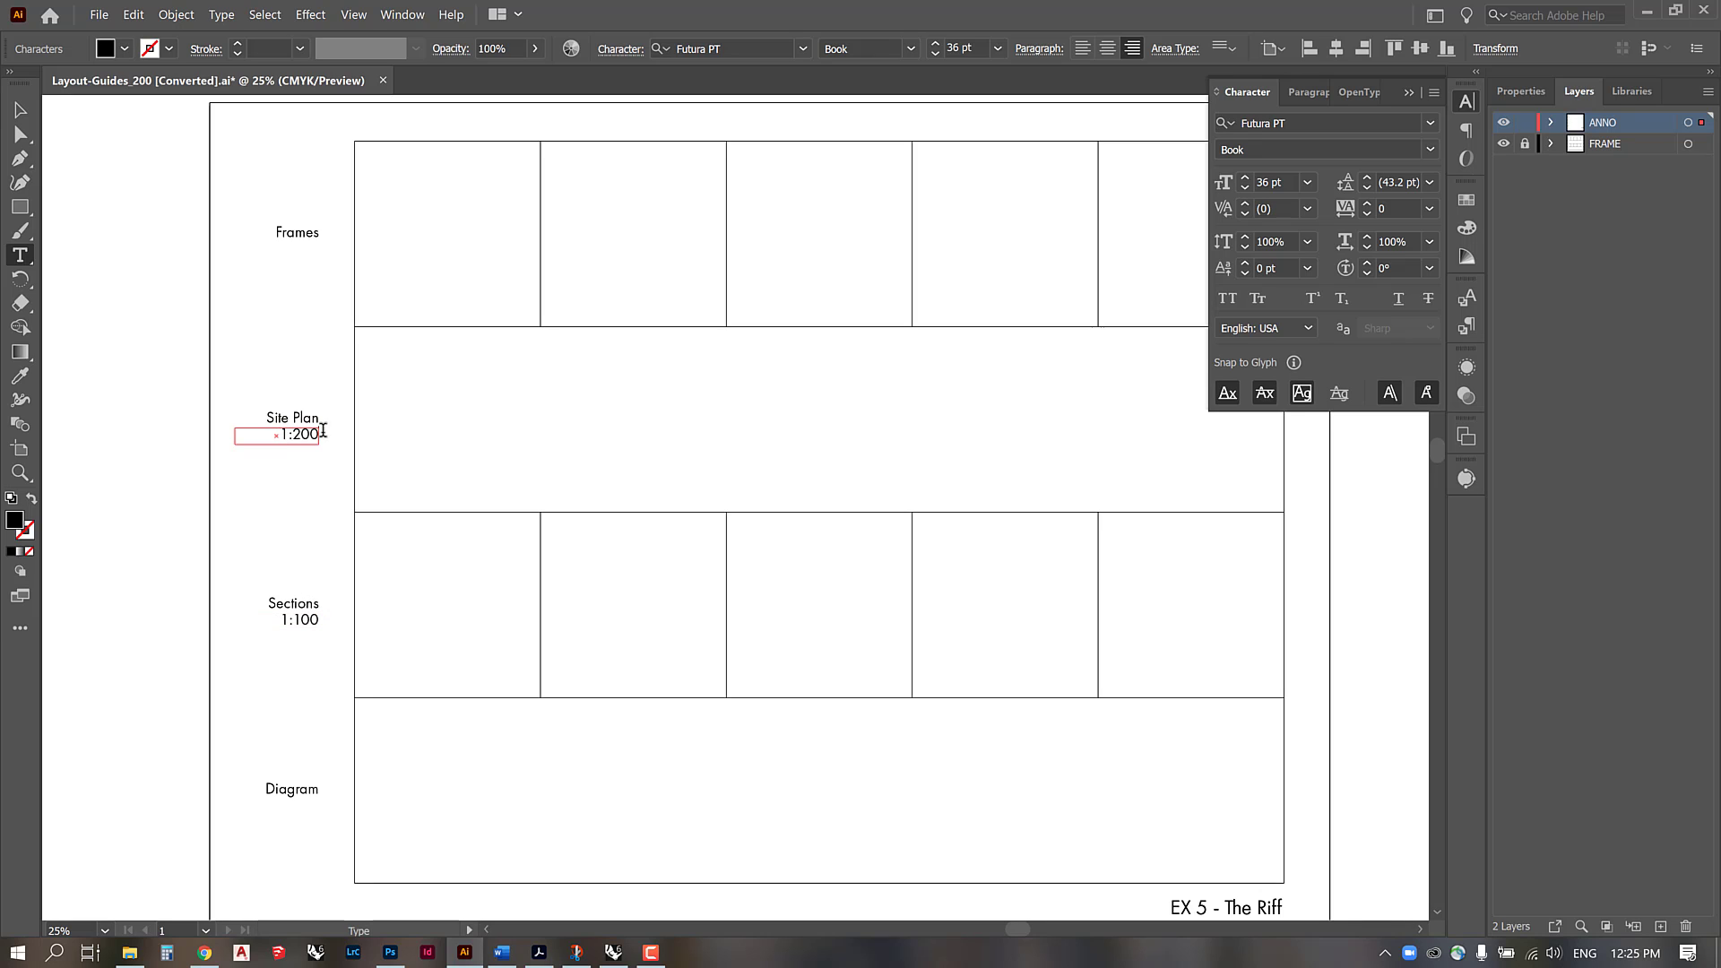
{"action": "left_click", "coordinate": [20, 112]}
{"action": "left_click", "coordinate": [331, 373]}
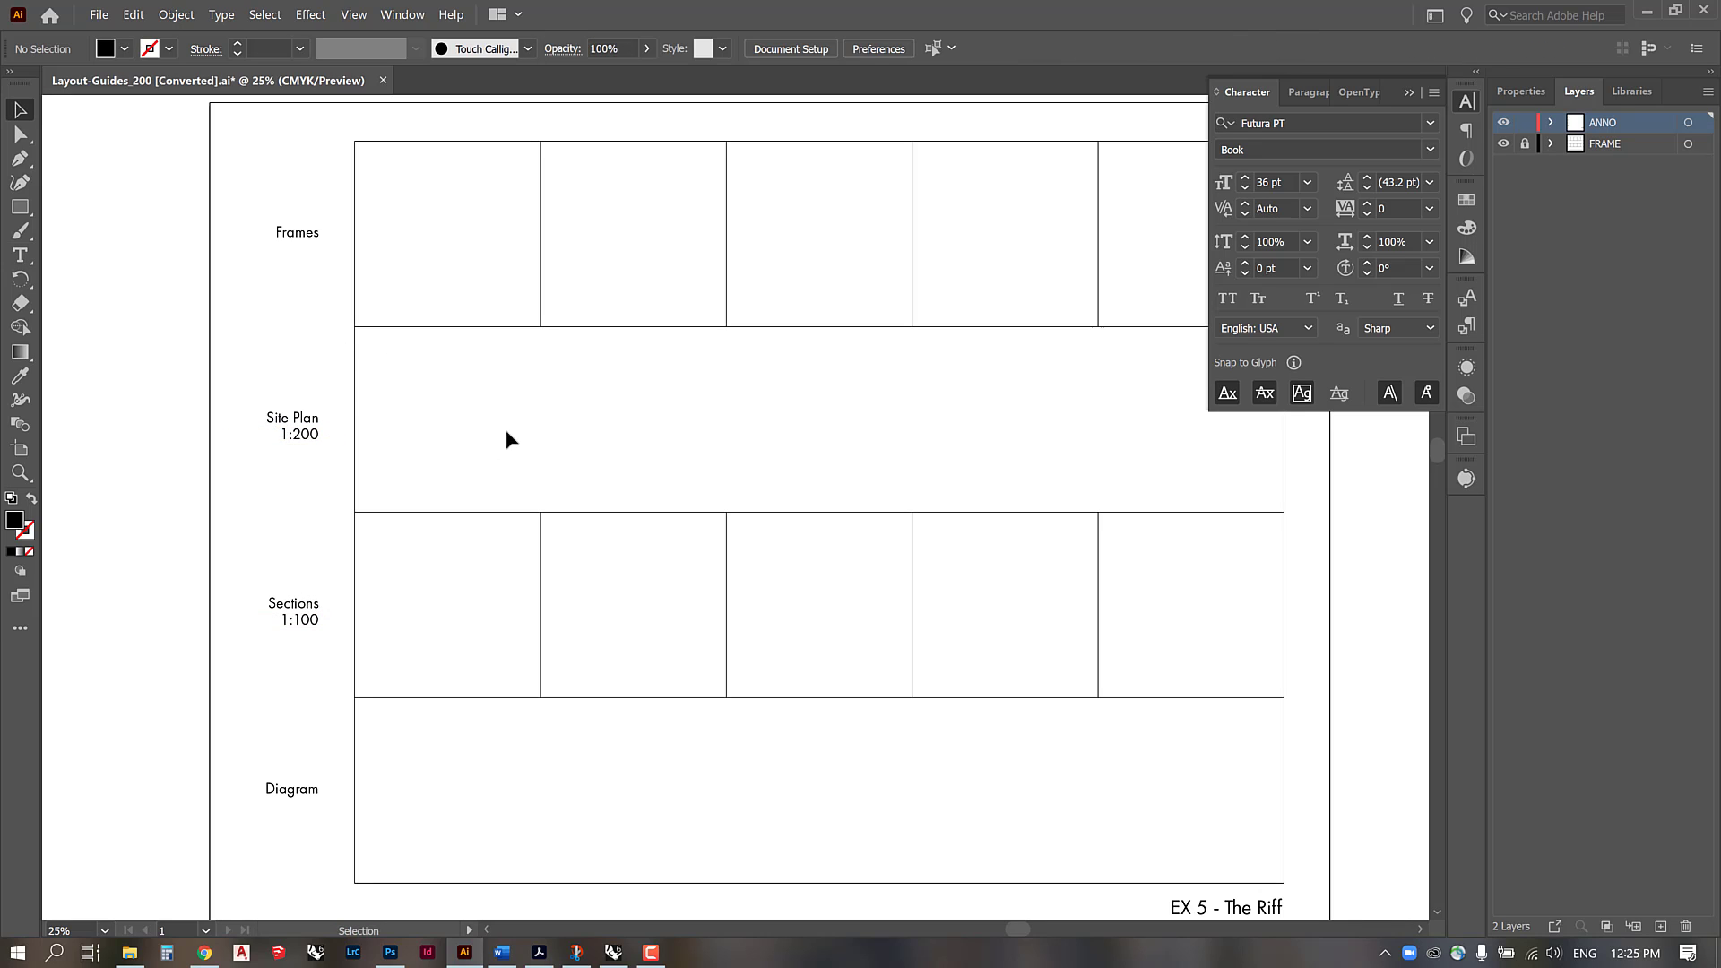
Step: Collapse the Character panel and save the sheet as Layout-Guides_200 in Adobe Illustrator format in the EX5_Layout folder
{"action": "key", "text": "space"}
{"action": "left_click_drag", "start_coordinate": [545, 449], "coordinate": [517, 422]}
{"action": "key", "text": "ctrl+minus"}
{"action": "left_click", "coordinate": [1408, 92]}
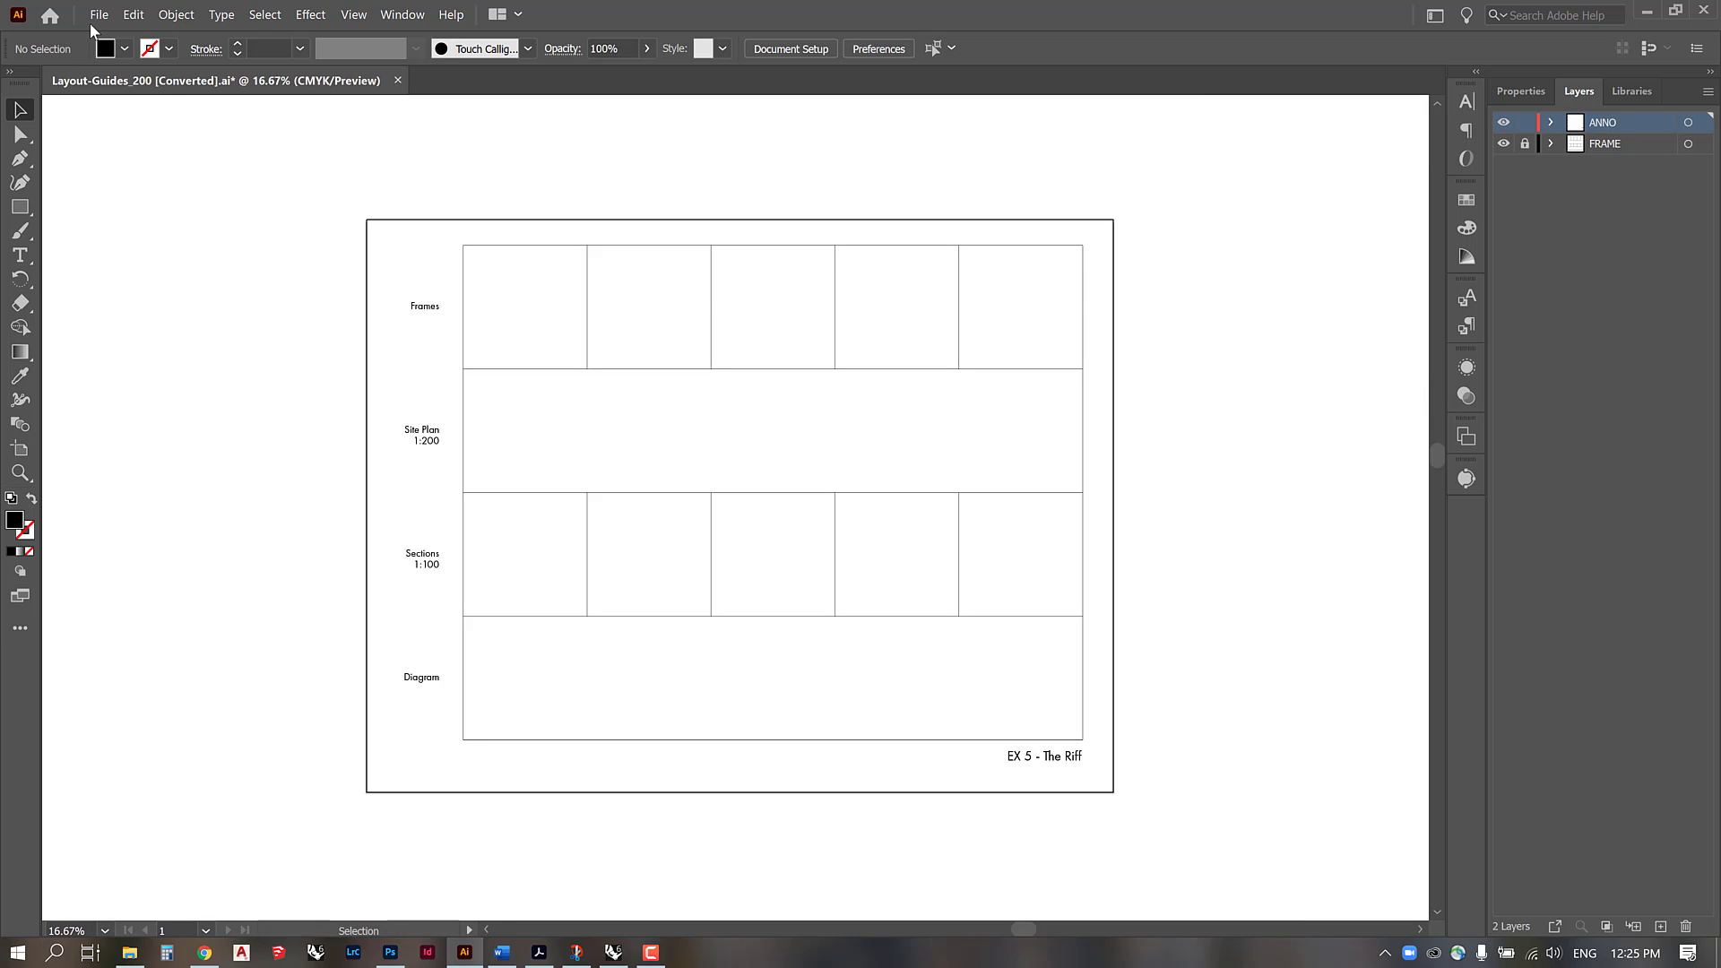
{"action": "left_click", "coordinate": [99, 14]}
{"action": "left_click", "coordinate": [123, 163]}
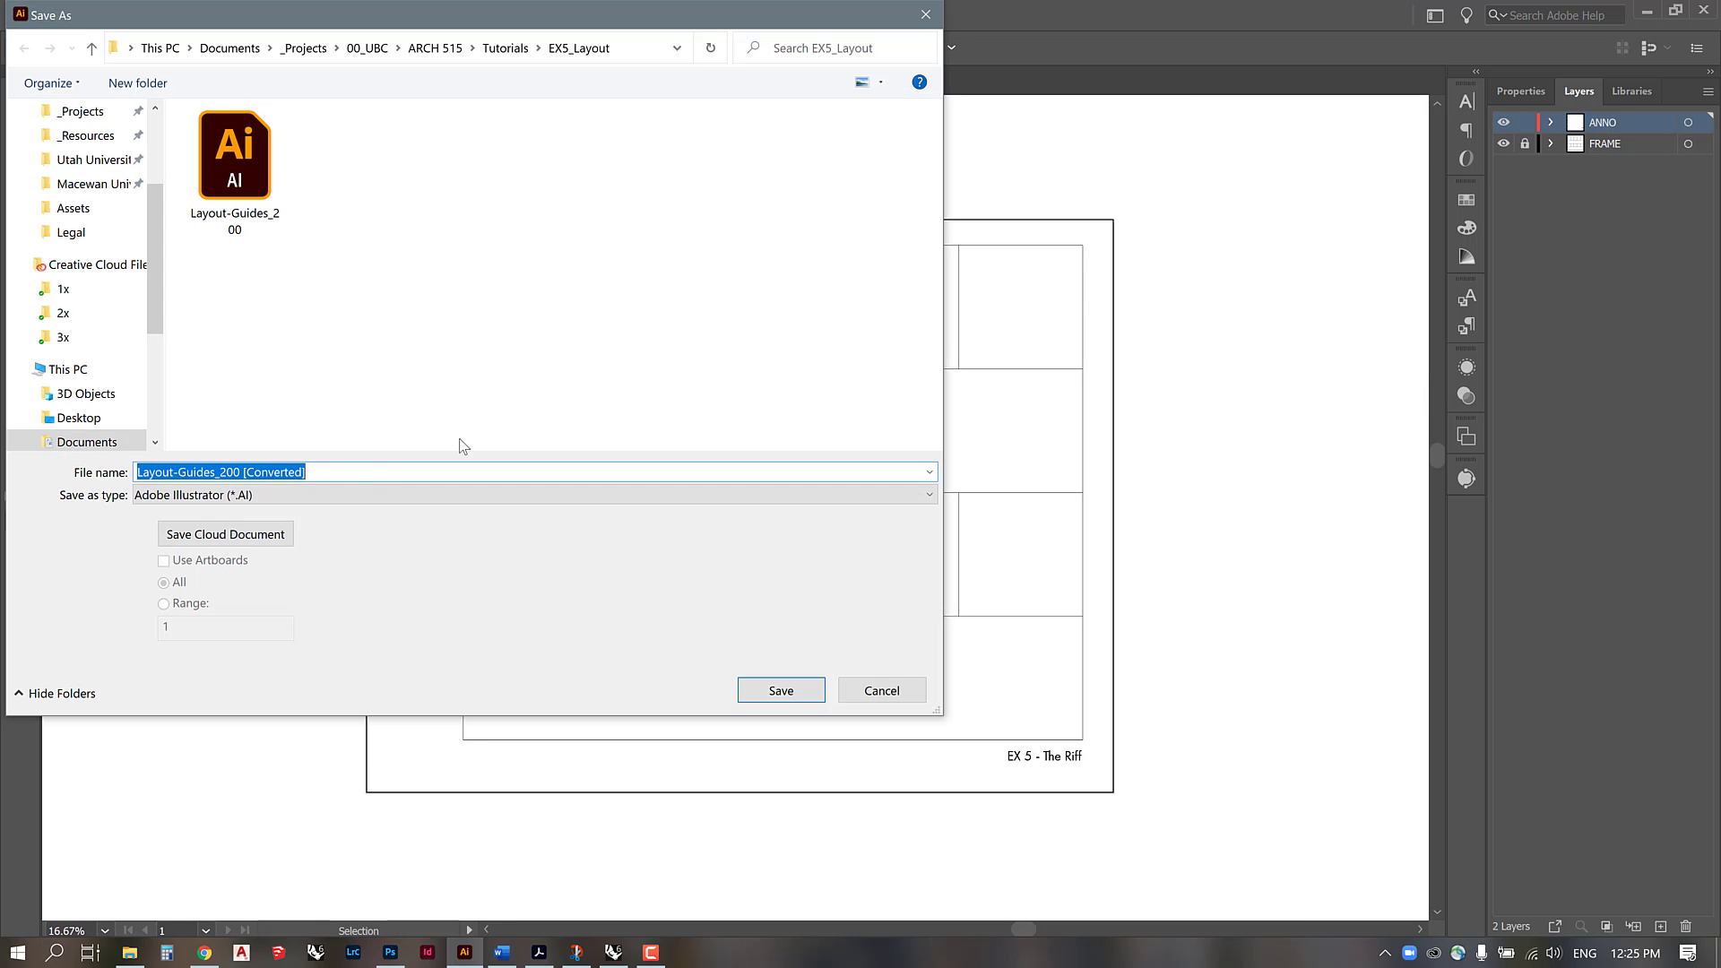
{"action": "double_click", "coordinate": [270, 471]}
{"action": "key", "text": "BackSpace"}
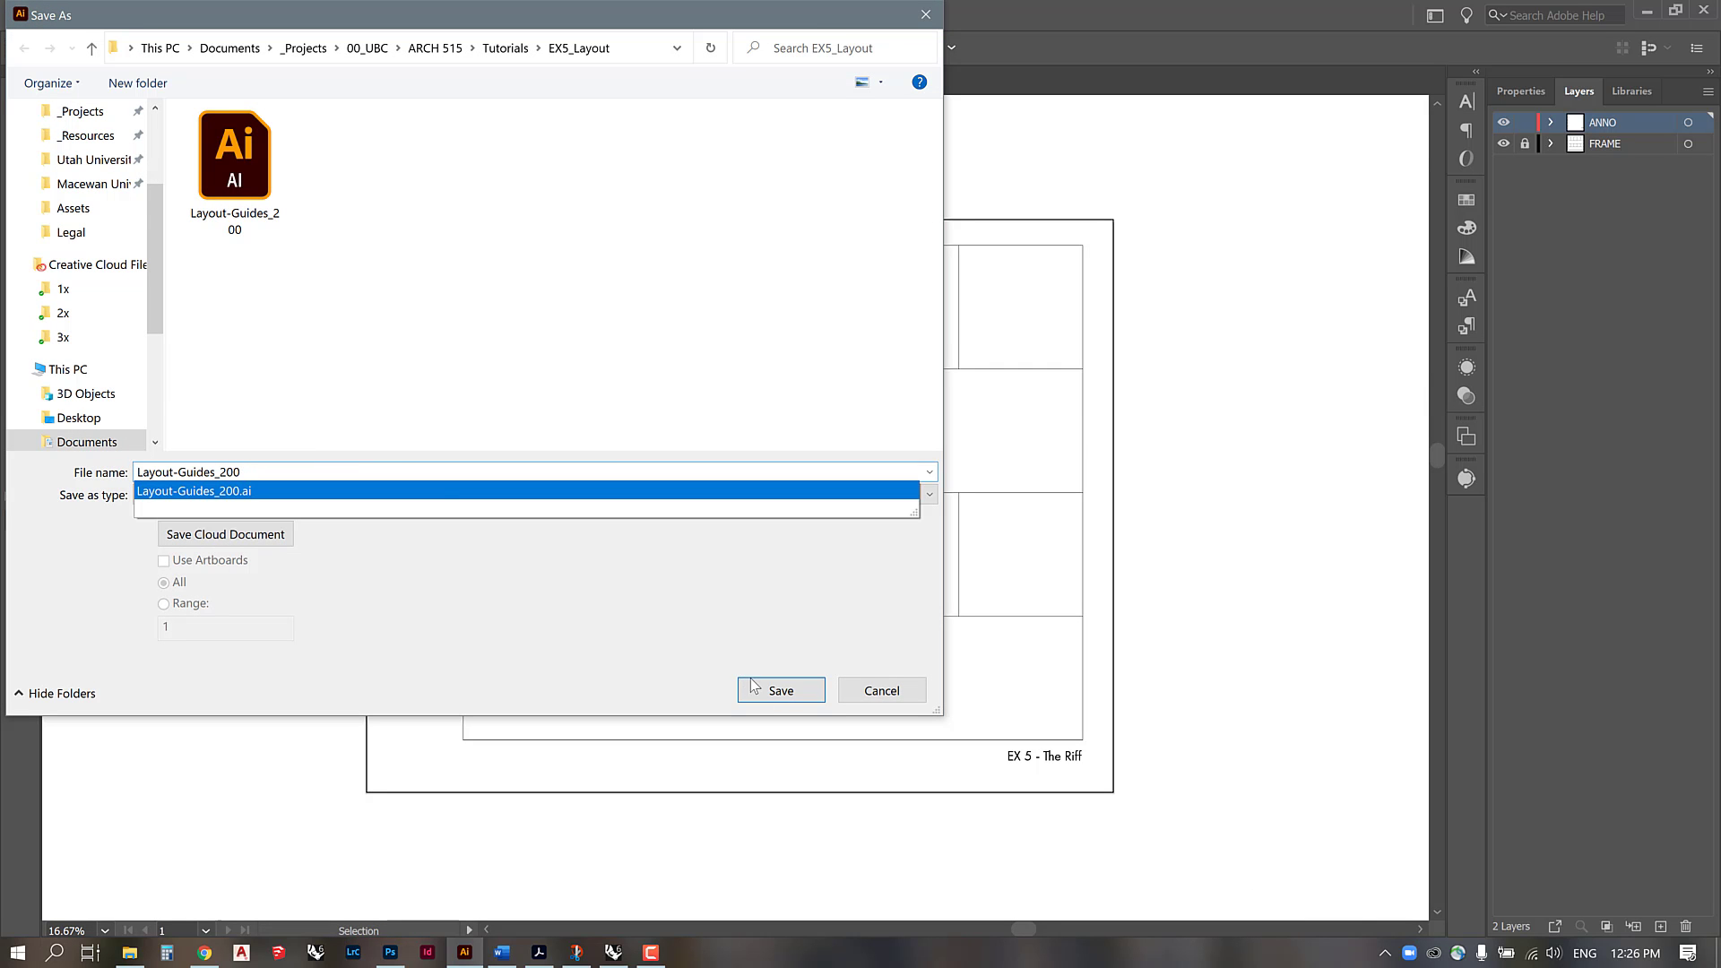